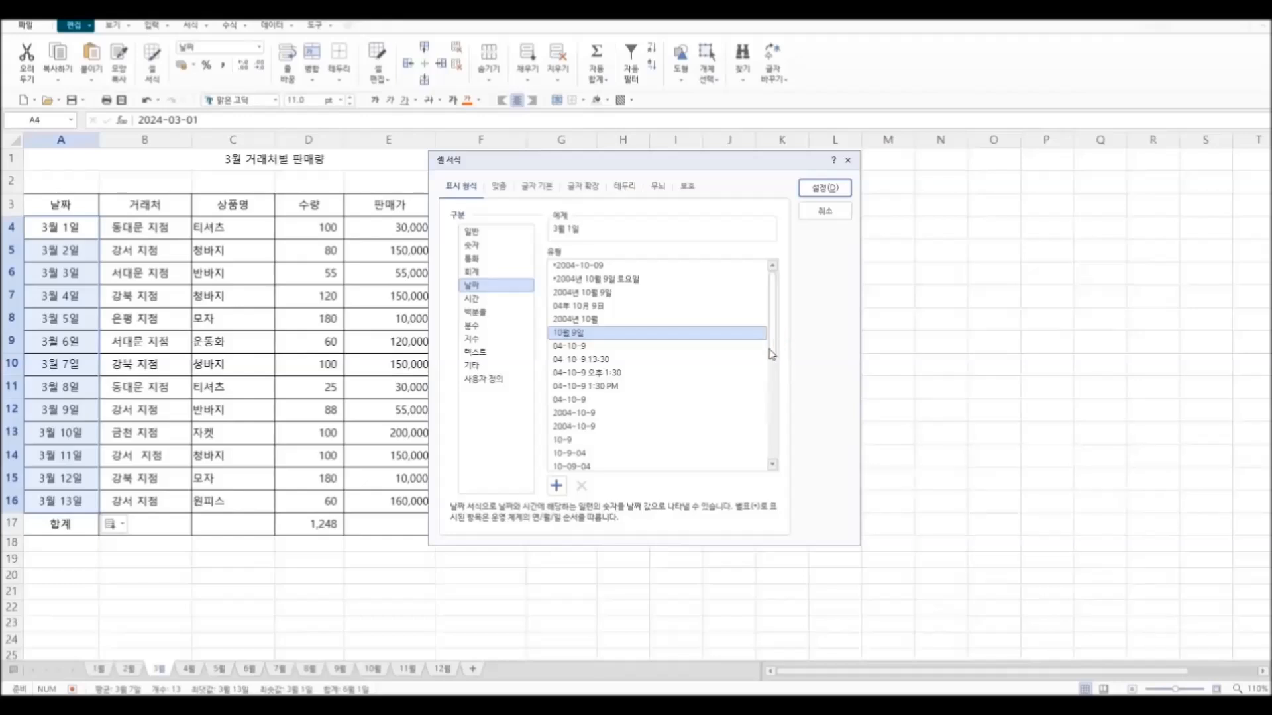
Step: Apply the month-day date format shown as 10-9 to the dates in A4:A16
click(686, 441)
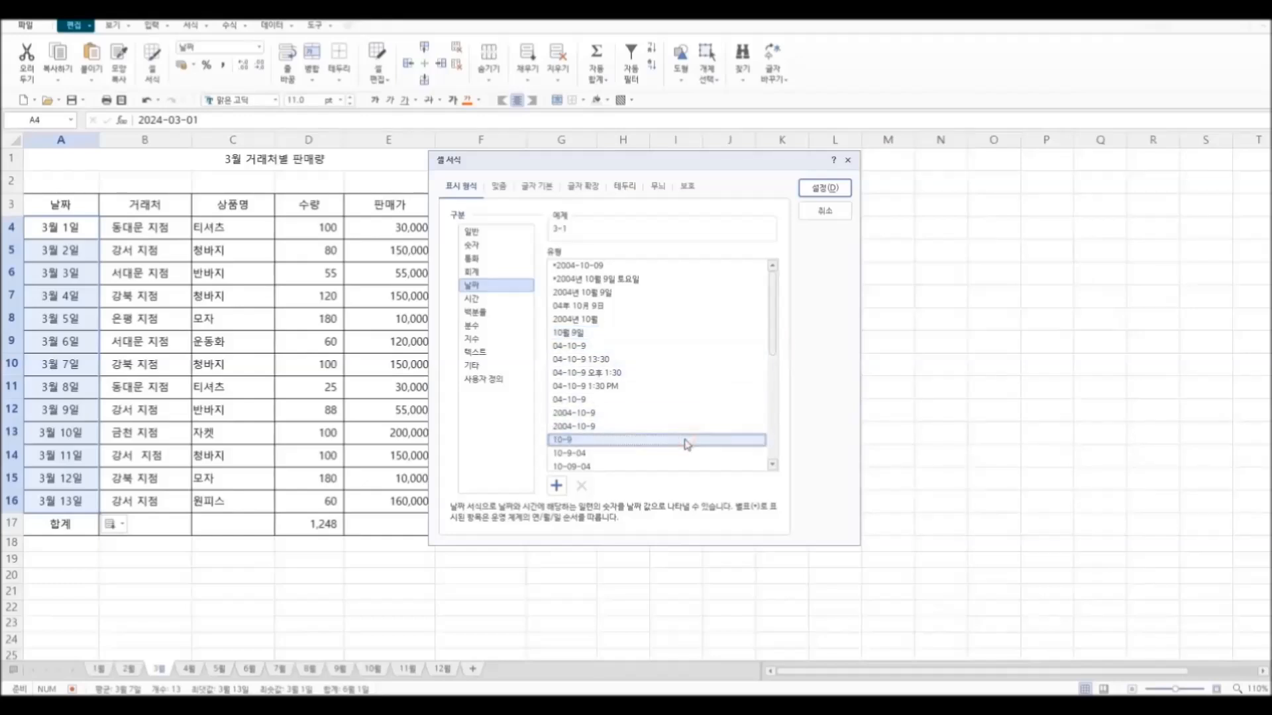
click(836, 189)
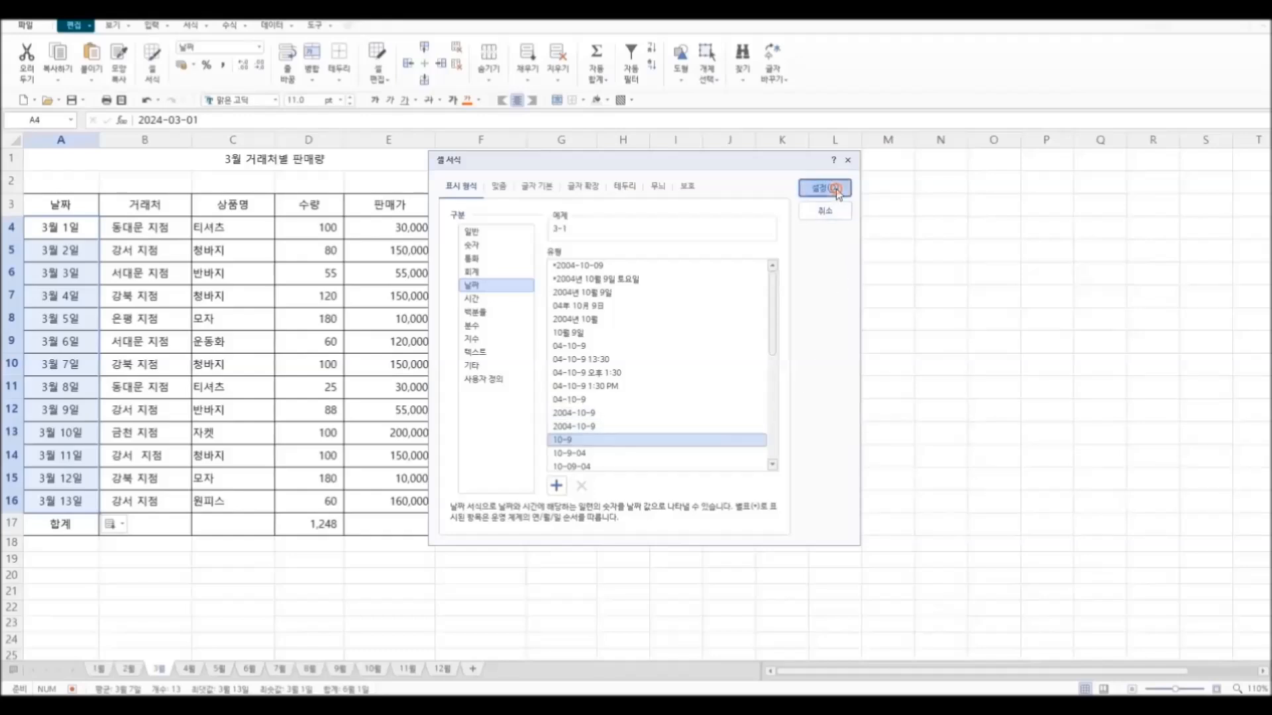
click(133, 605)
click(87, 228)
drag(87, 227, 100, 497)
click(775, 414)
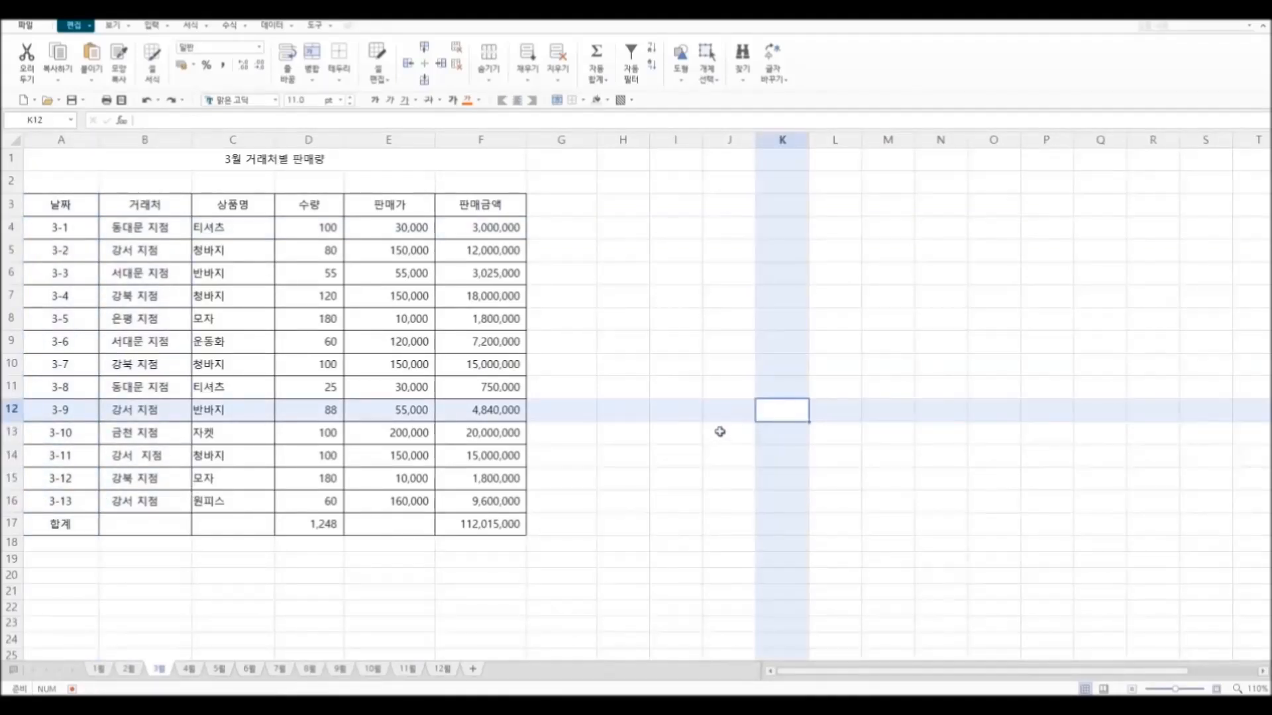
Step: Insert an empty column before column A so the table starts in column B
click(69, 141)
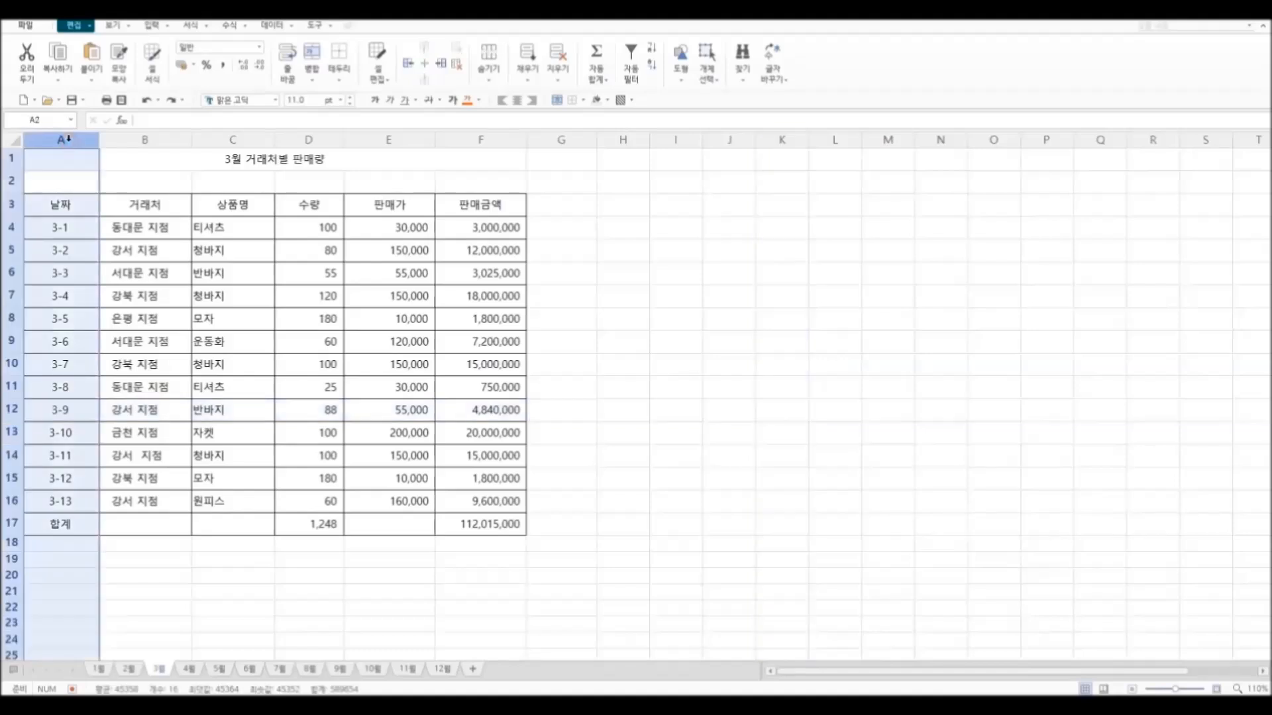
right_click(69, 141)
click(102, 241)
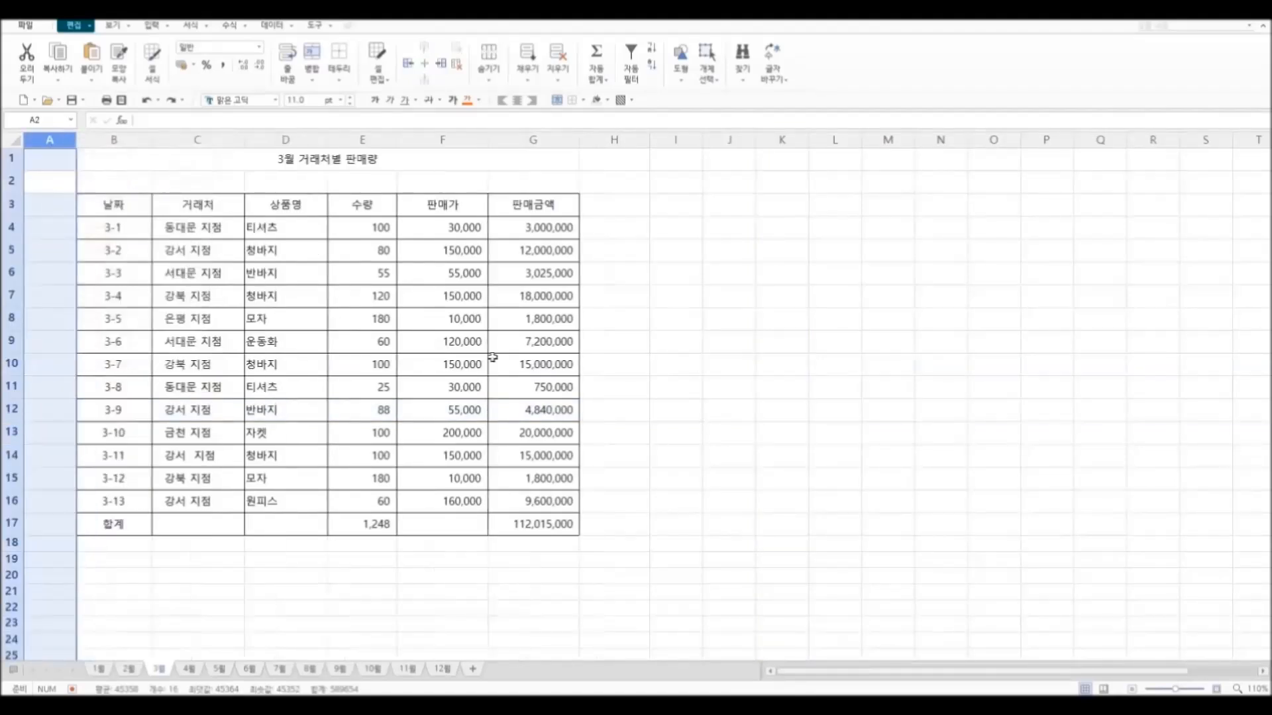
click(753, 411)
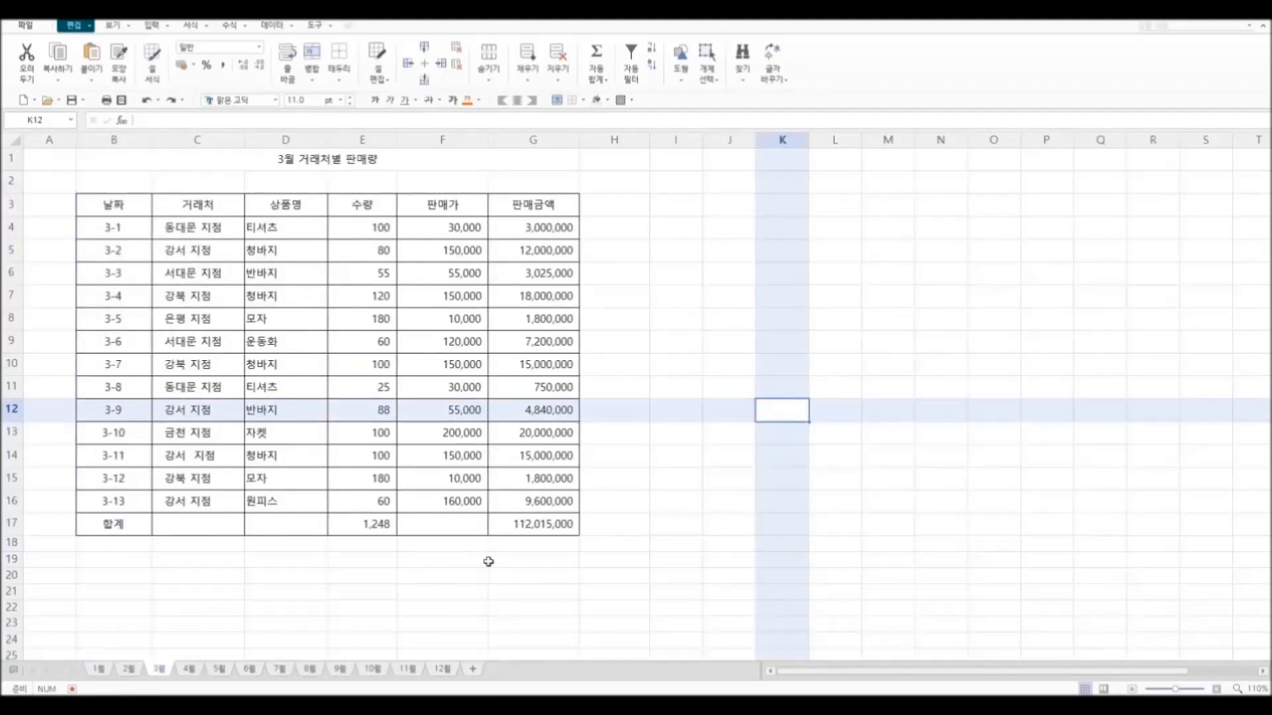
Step: Remove all borders from the table range B3:G17
drag(108, 207, 527, 520)
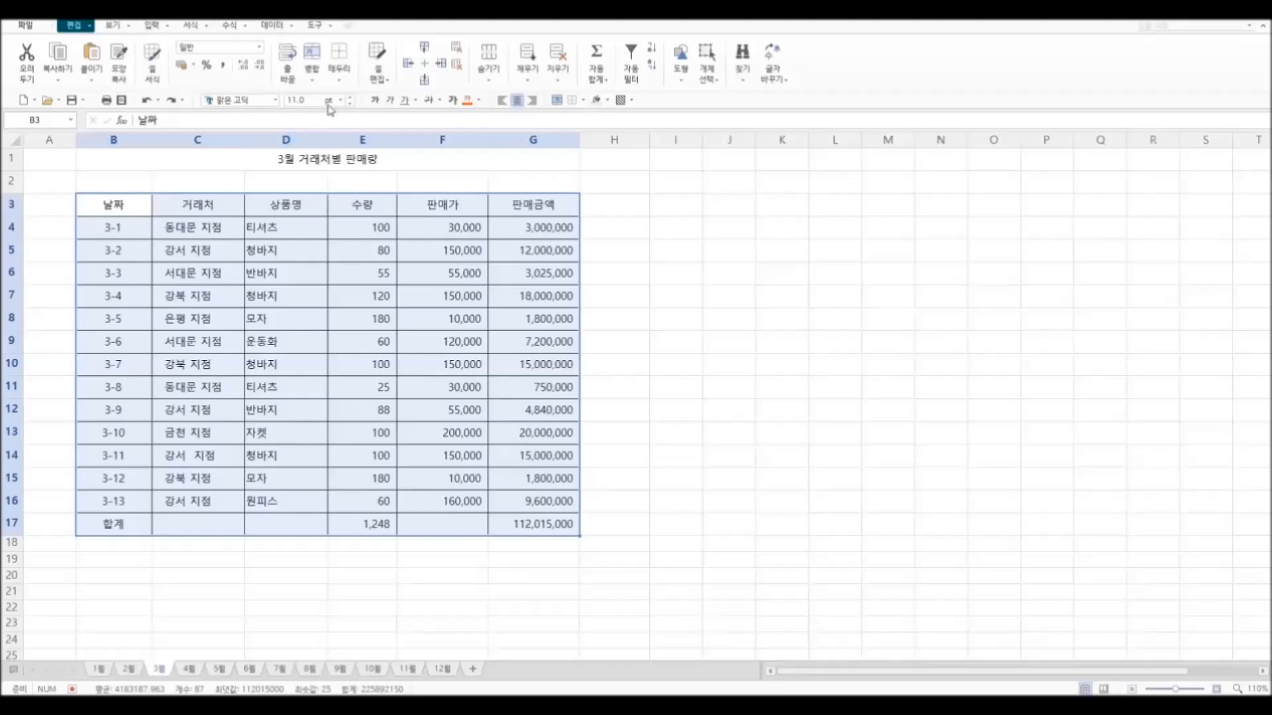
click(338, 76)
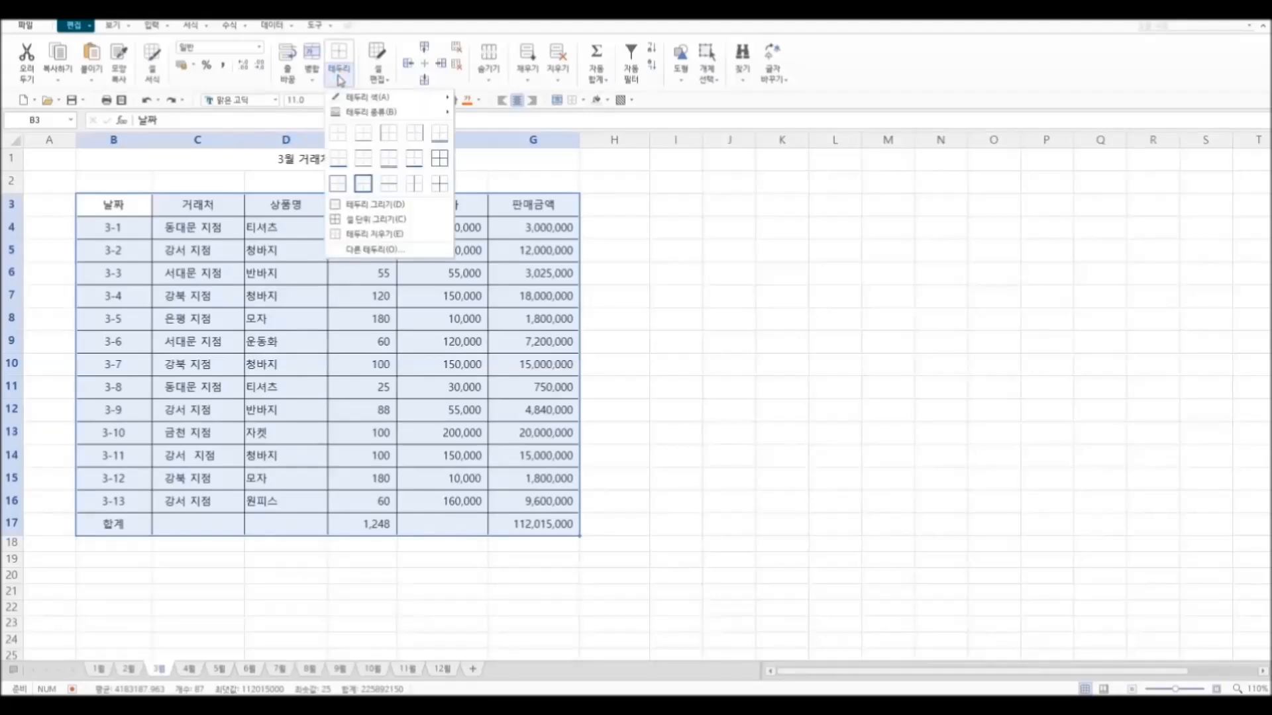
click(343, 137)
click(768, 321)
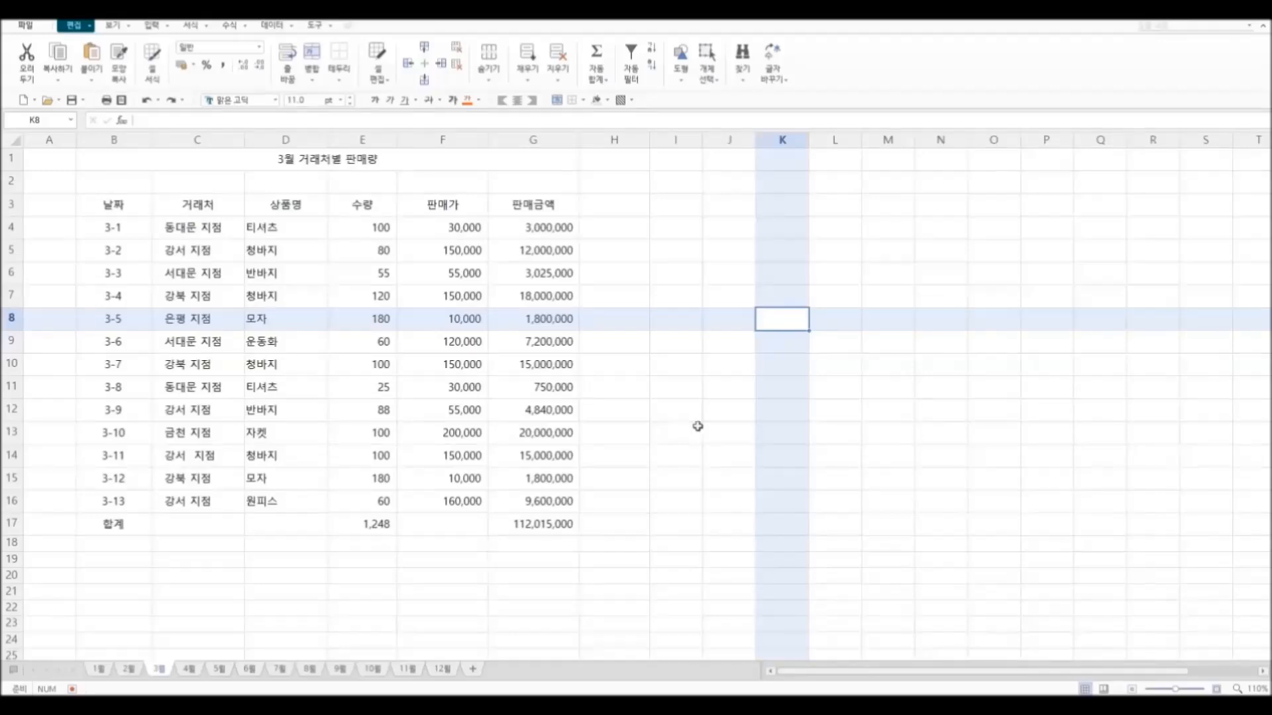
Step: Set the border type to the thickest solid line and draw it along the upper edge of header row B3:G3
drag(109, 207, 521, 209)
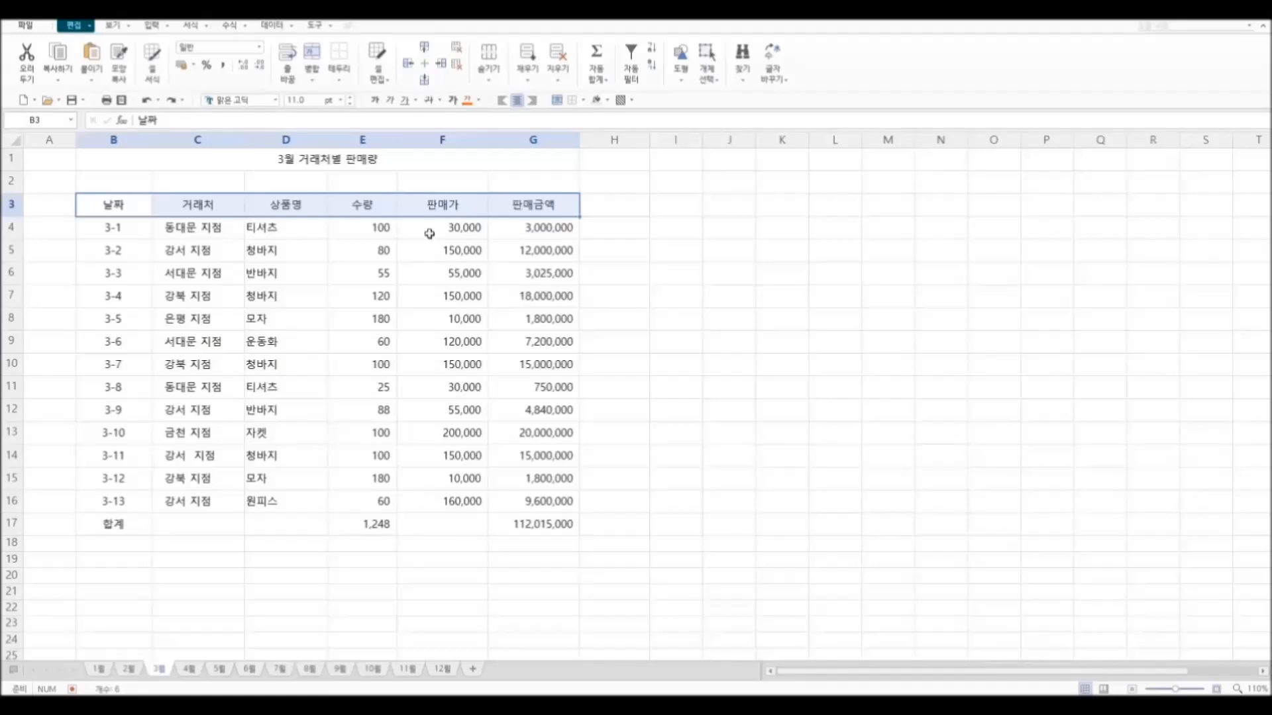
click(337, 81)
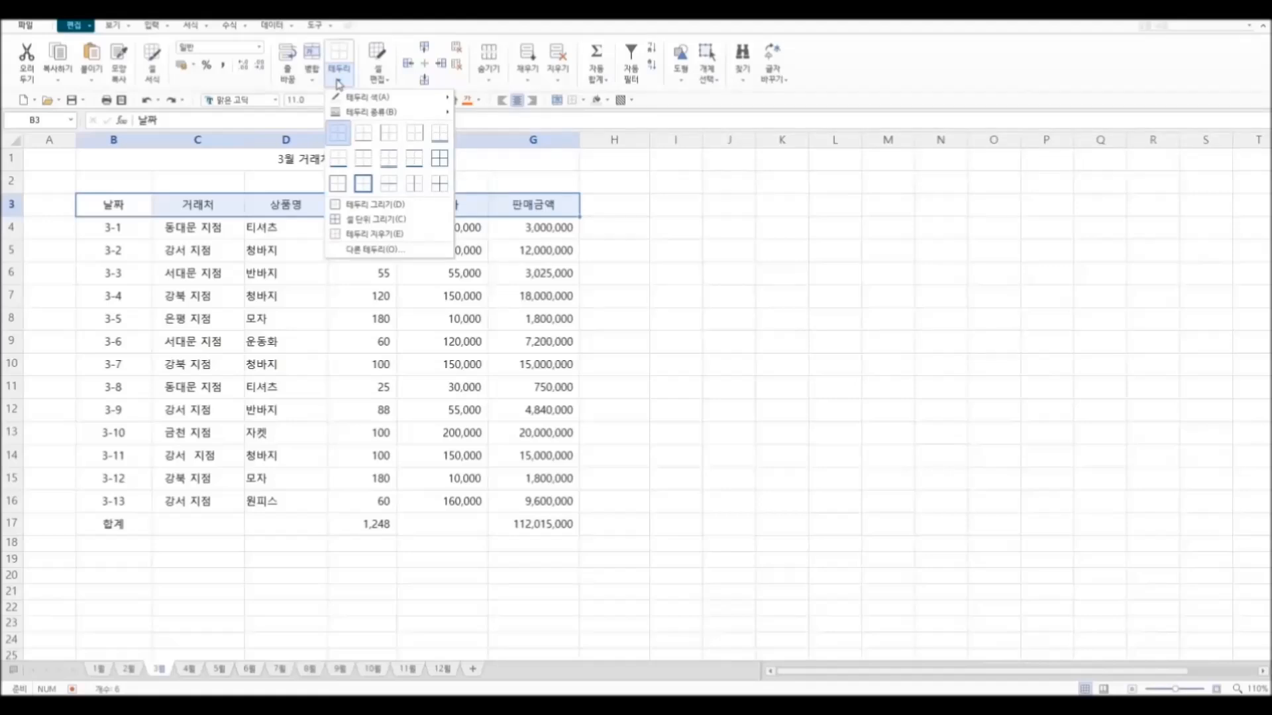
mouse_move(361, 96)
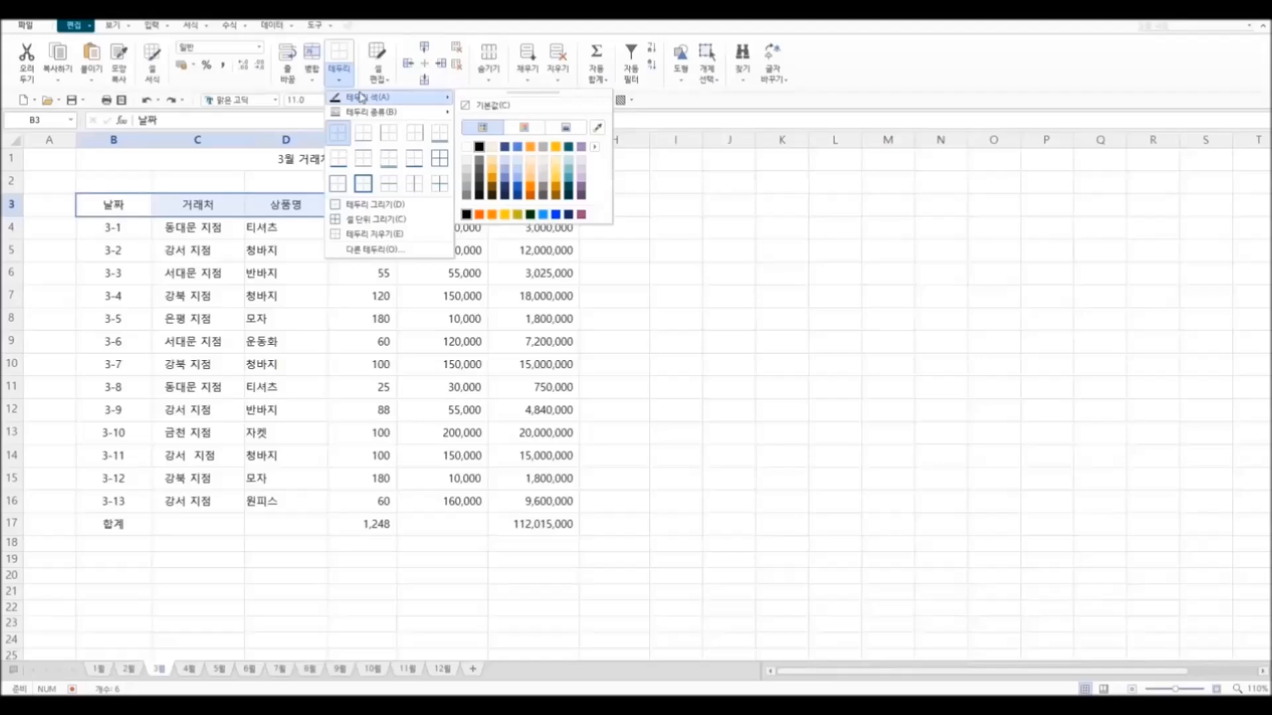
mouse_move(407, 117)
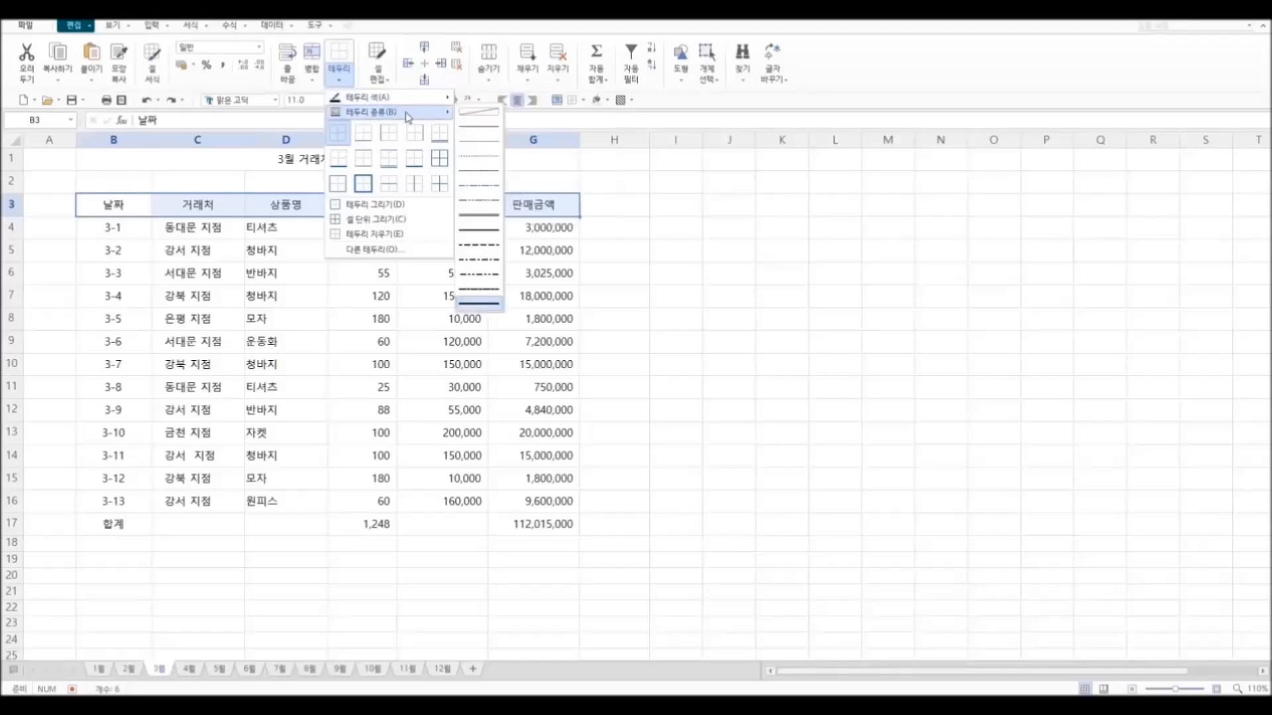
click(479, 303)
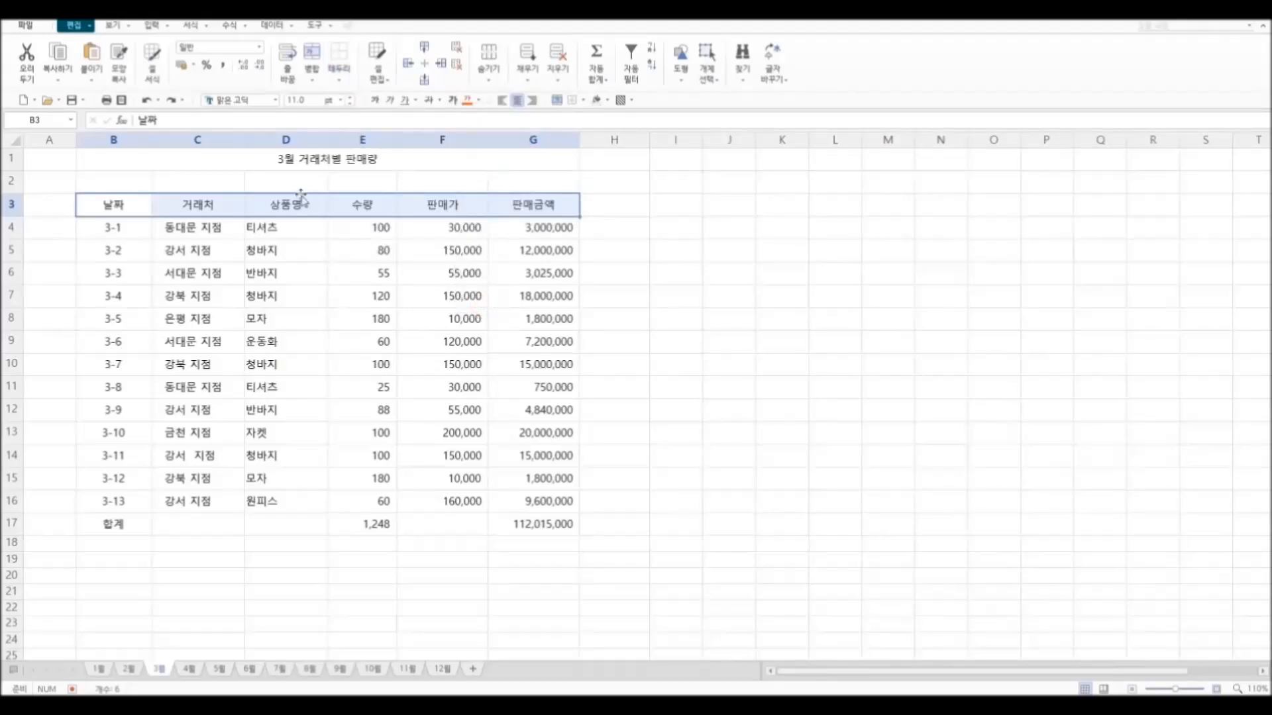
click(342, 79)
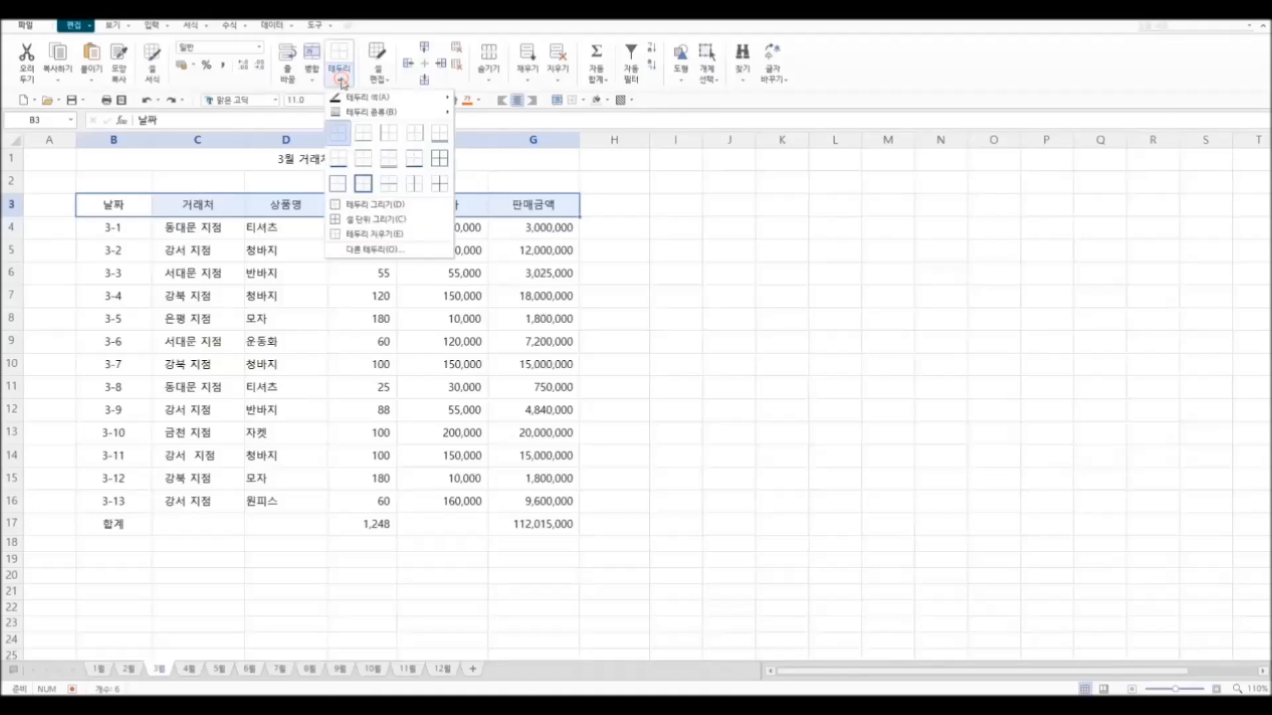
click(374, 205)
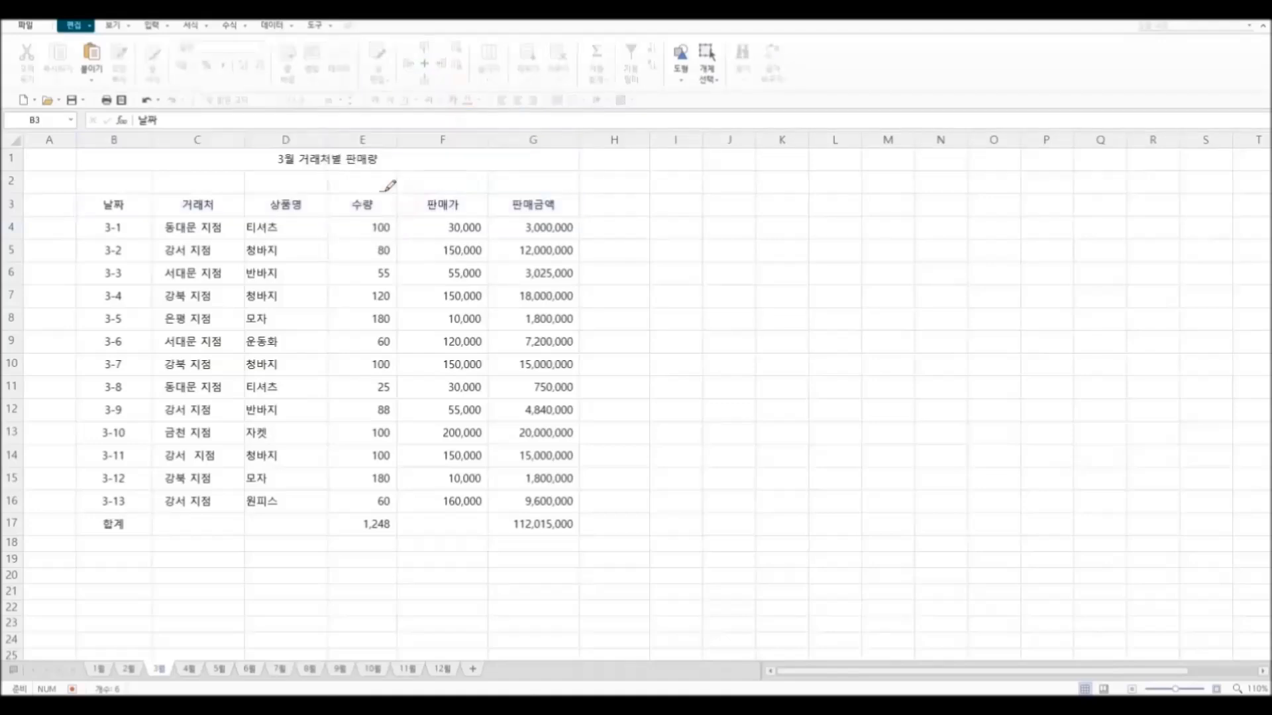
drag(100, 193, 501, 191)
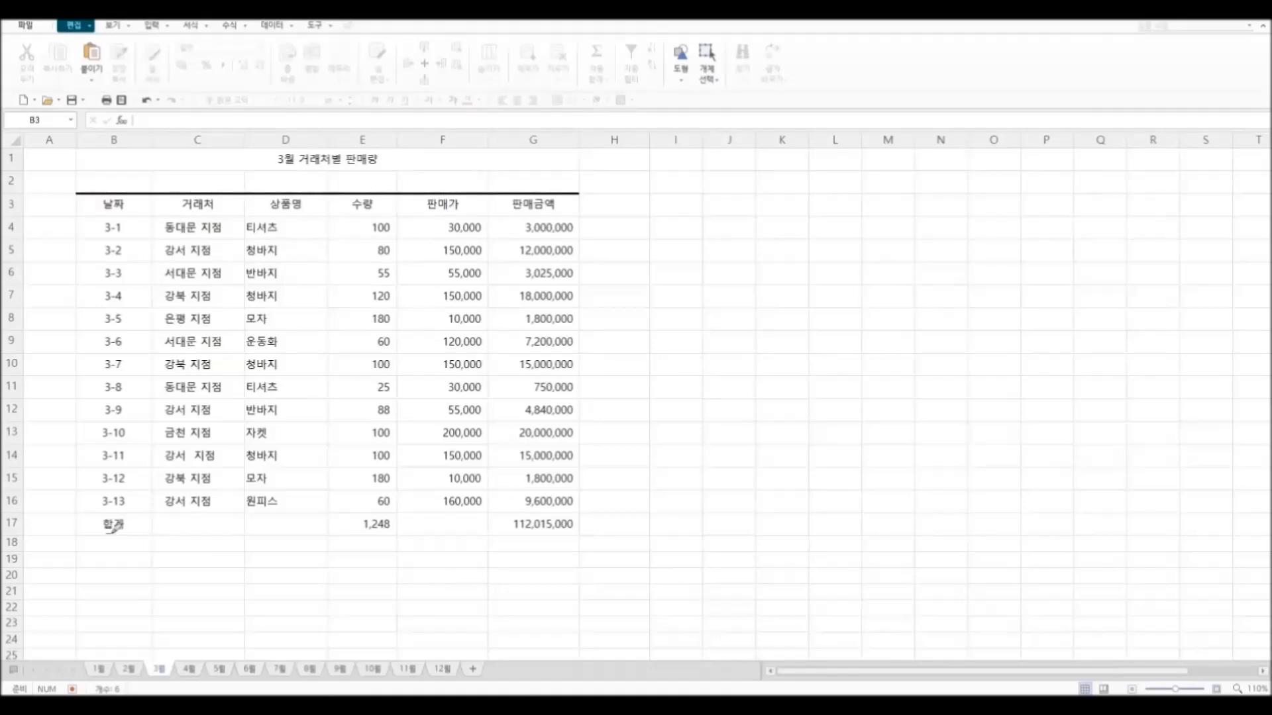
Step: Draw thick border lines across columns B to G below and above total row 17 and beneath title row 1
drag(98, 535, 510, 534)
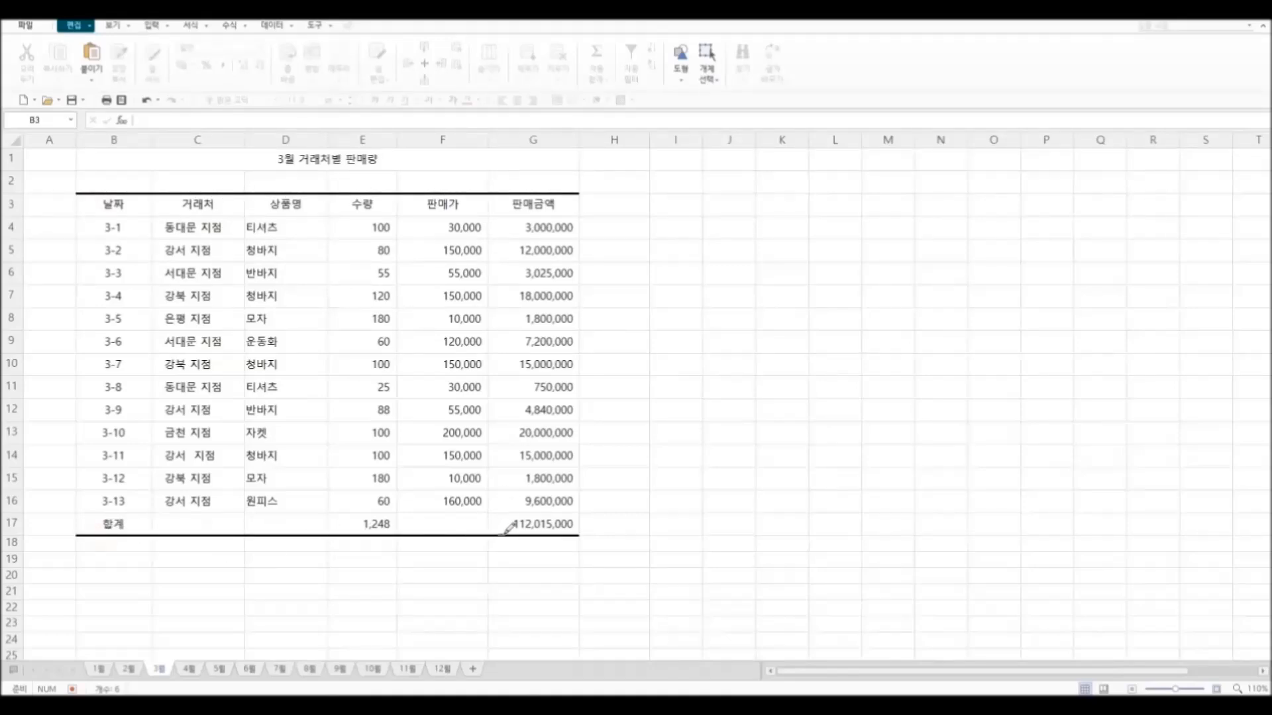
drag(80, 512, 506, 510)
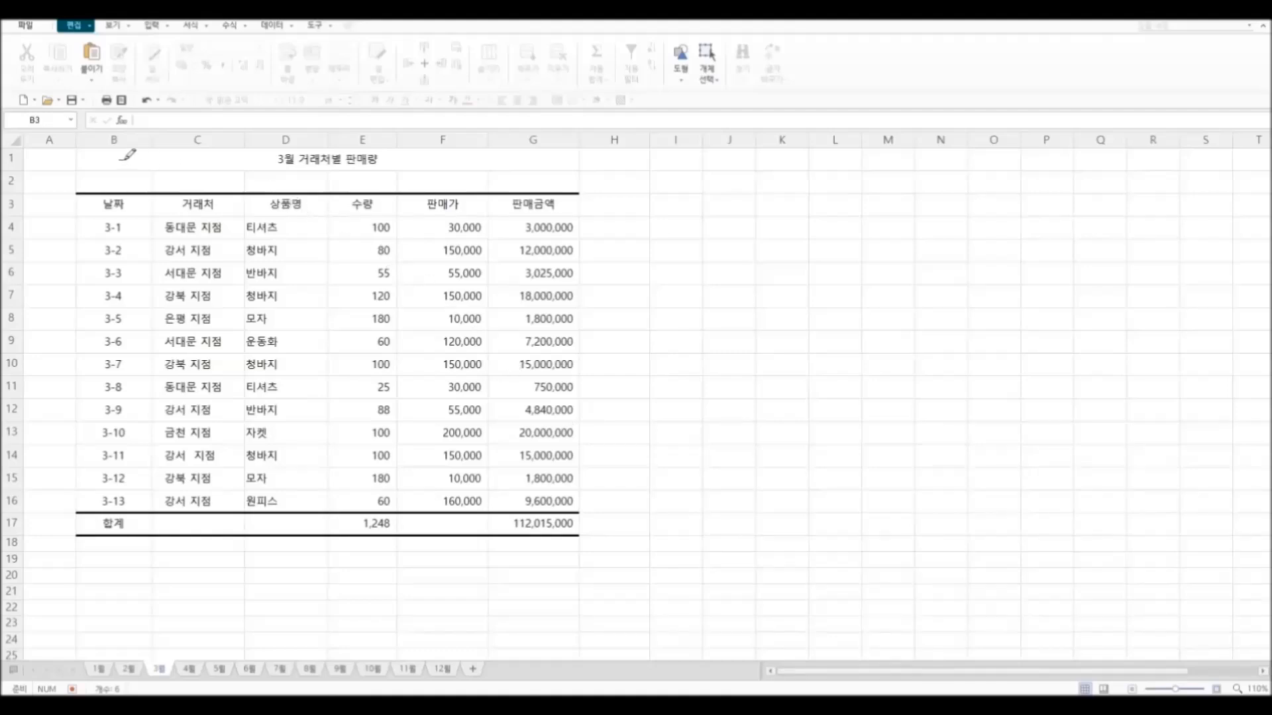
drag(99, 165, 350, 164)
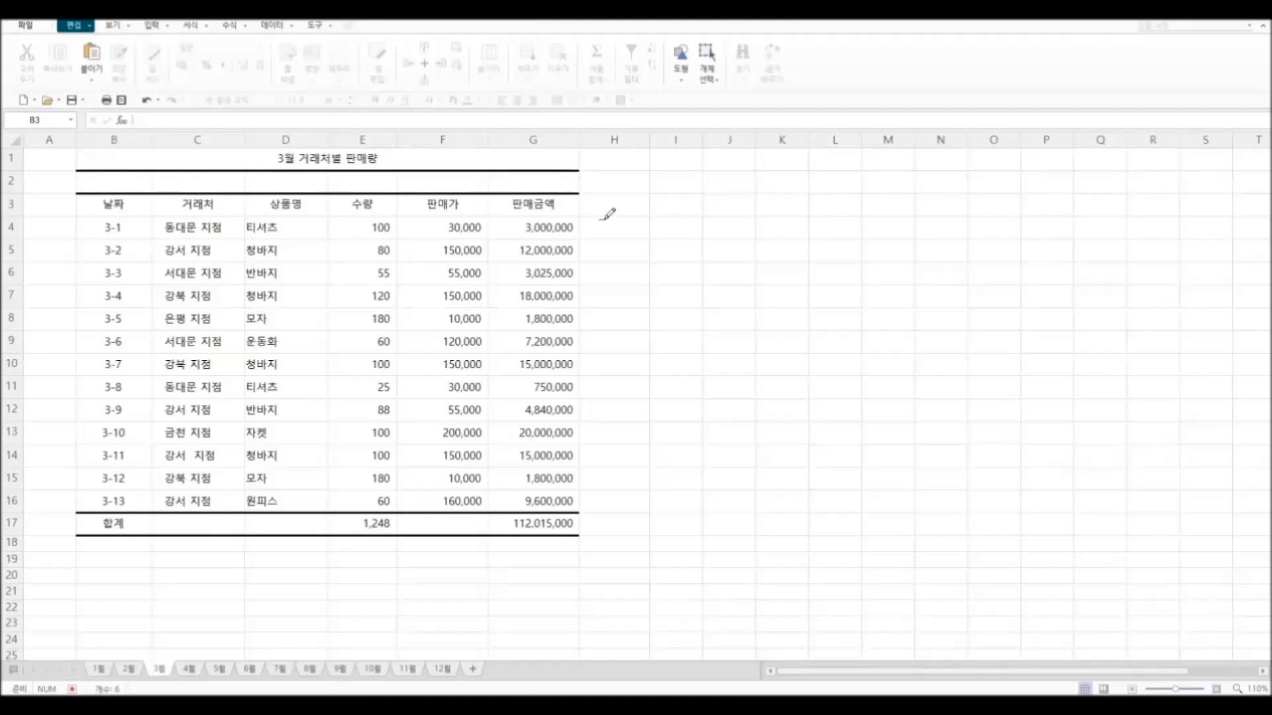
key(Escape)
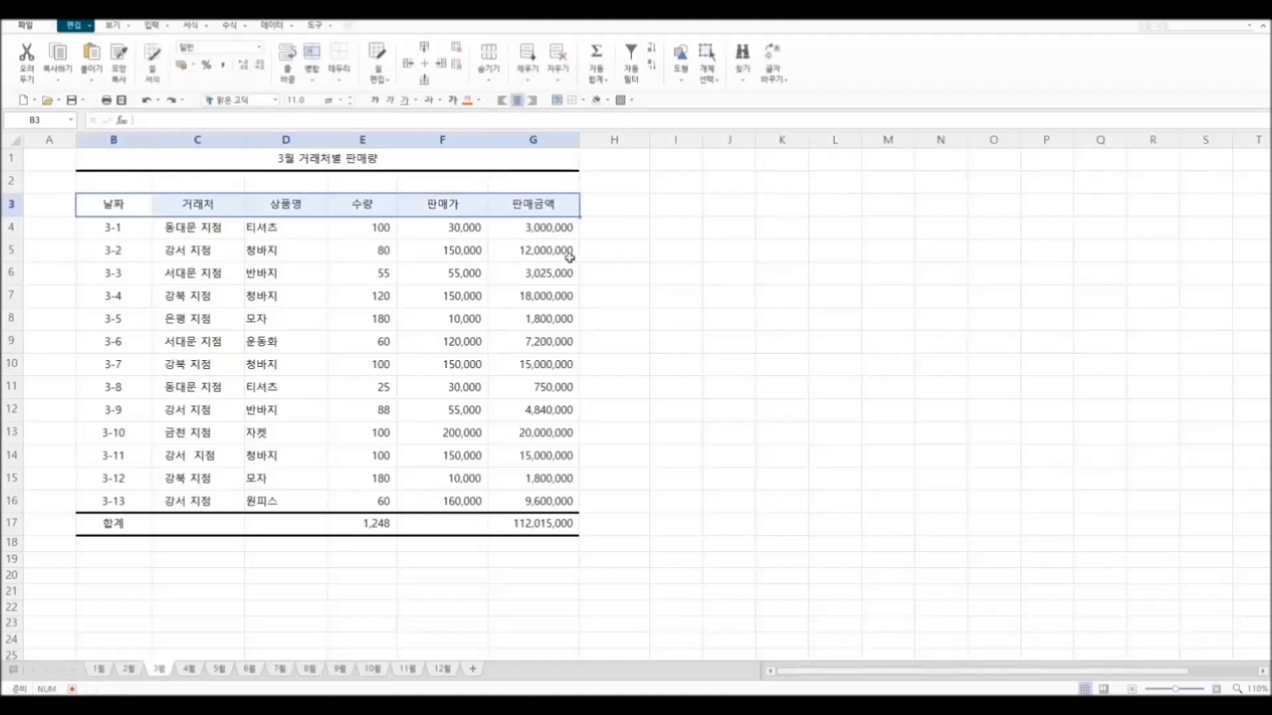
click(670, 254)
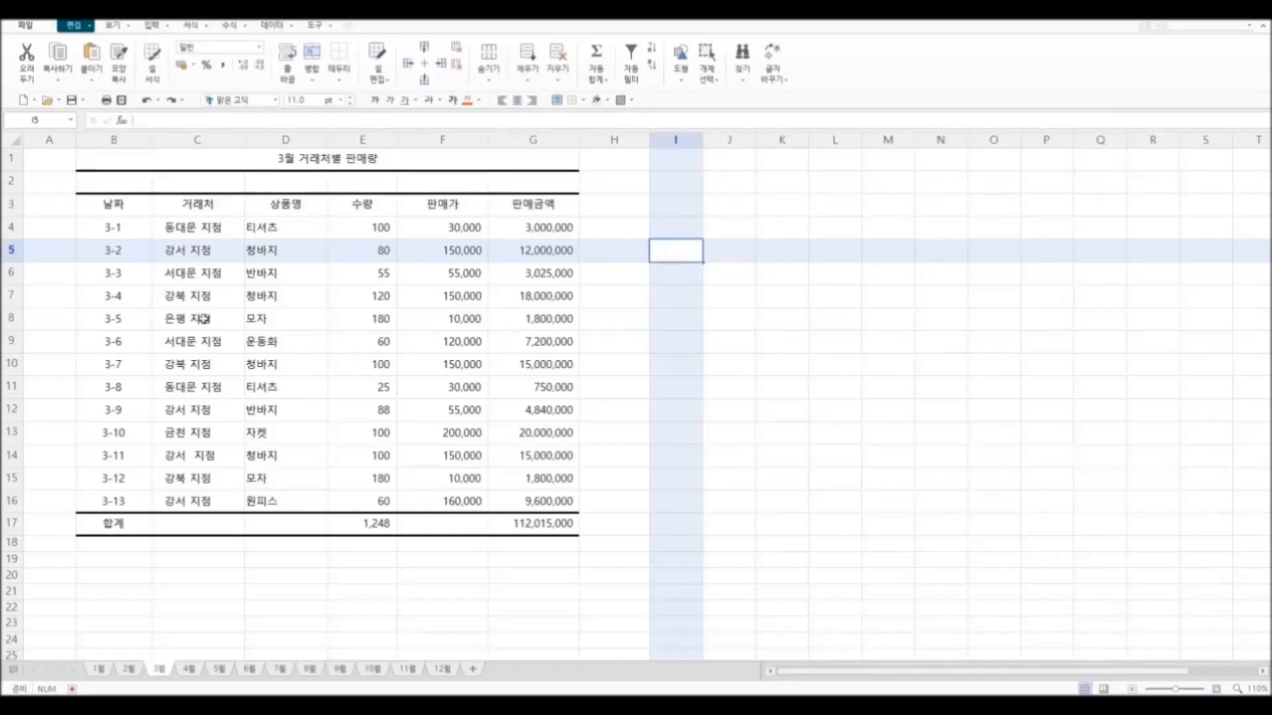
Step: Increase row 1 to about twice its height and set the title's font size to 17 pt
click(13, 164)
drag(15, 170, 14, 195)
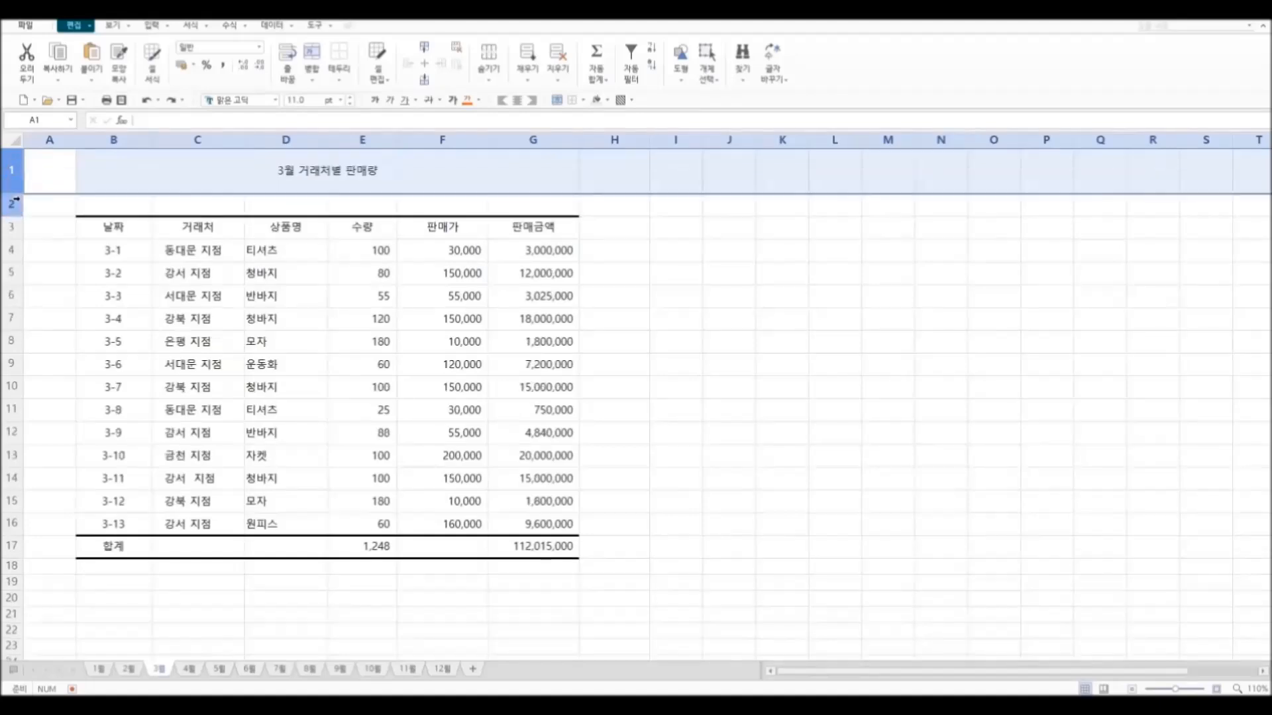
click(328, 171)
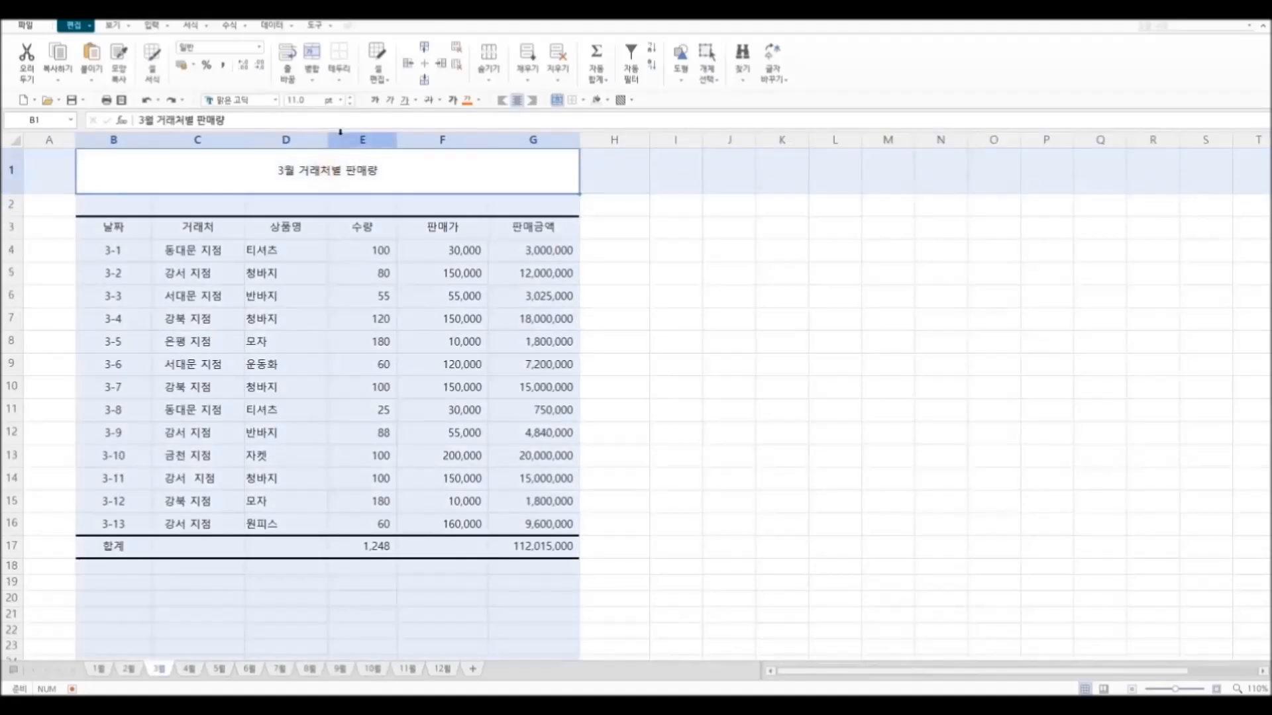
click(349, 97)
click(349, 97)
click(349, 98)
click(350, 99)
click(350, 100)
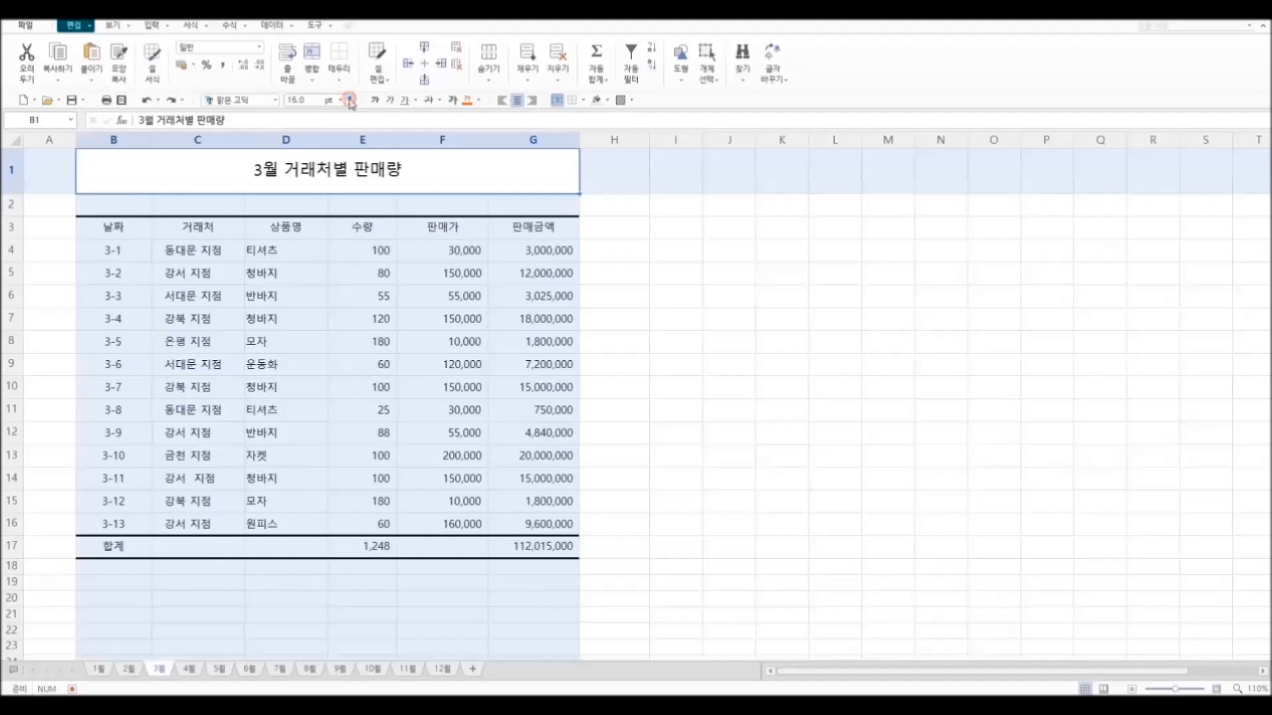
click(350, 99)
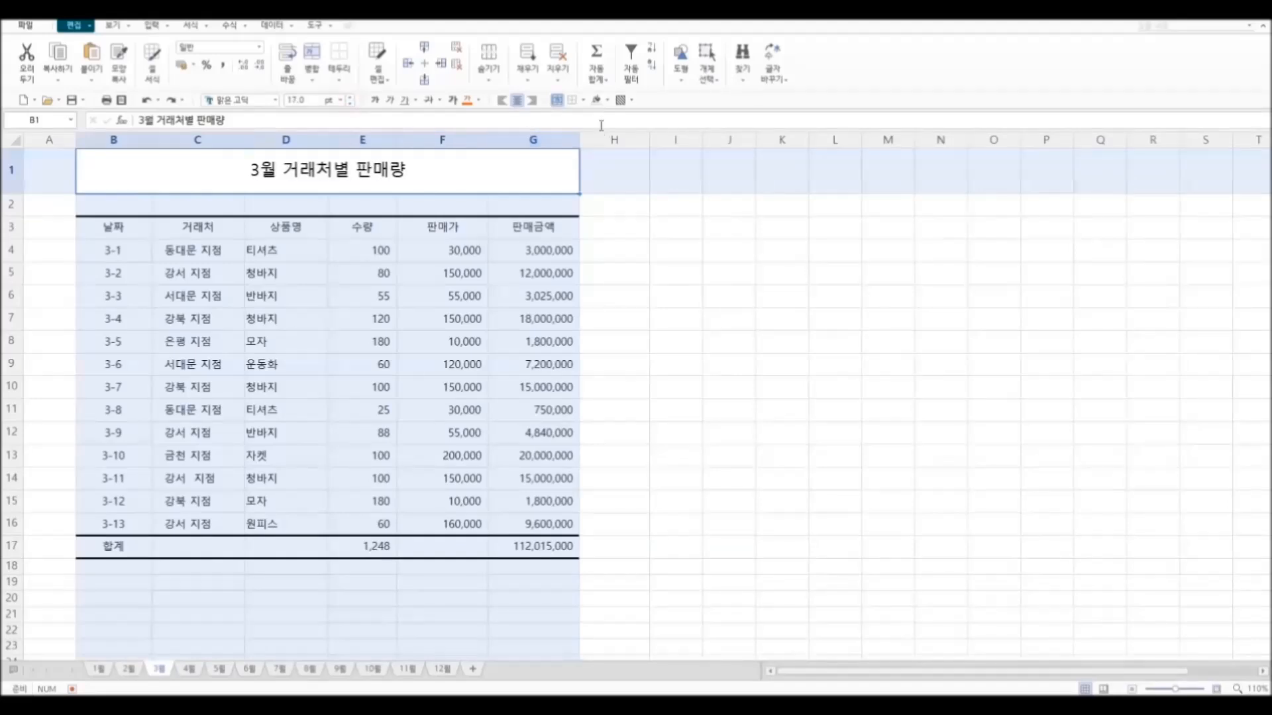
Step: Fill the merged title cell in row 1 with a light teal colour
click(608, 101)
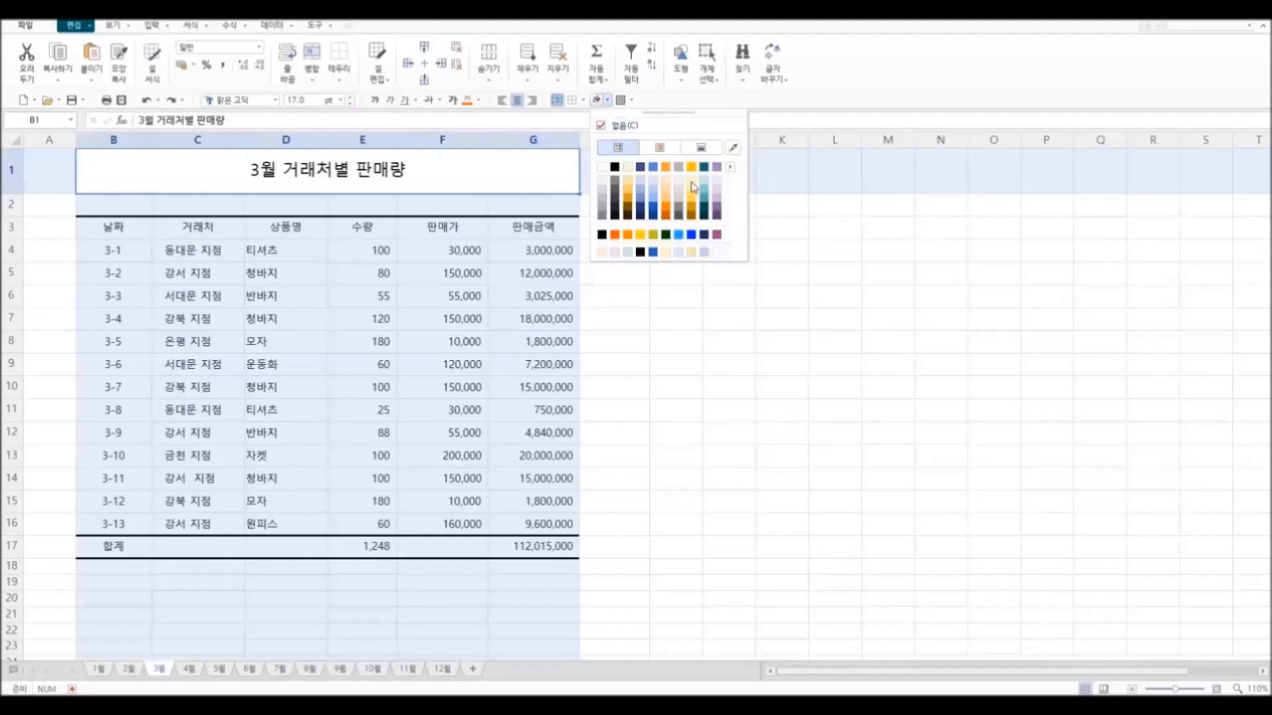
click(703, 182)
click(679, 246)
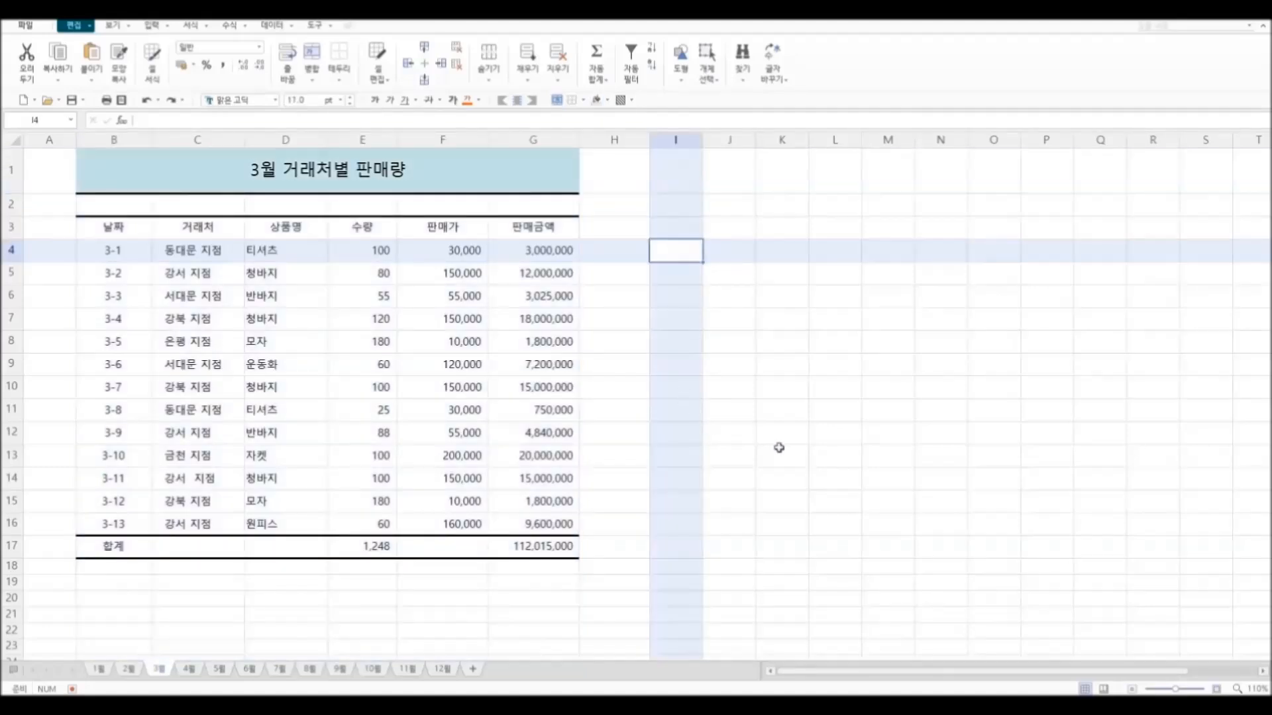
Step: Apply a double bottom border to the header row B3:G3
drag(113, 227, 523, 230)
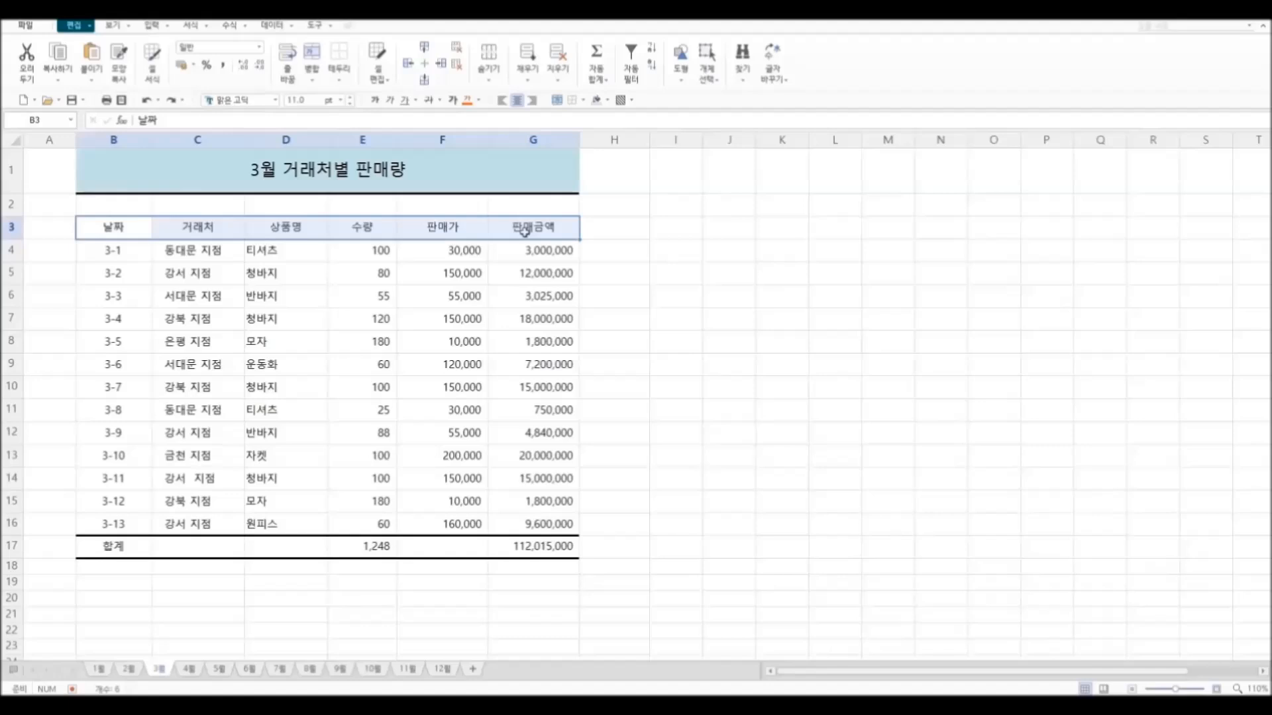
click(343, 80)
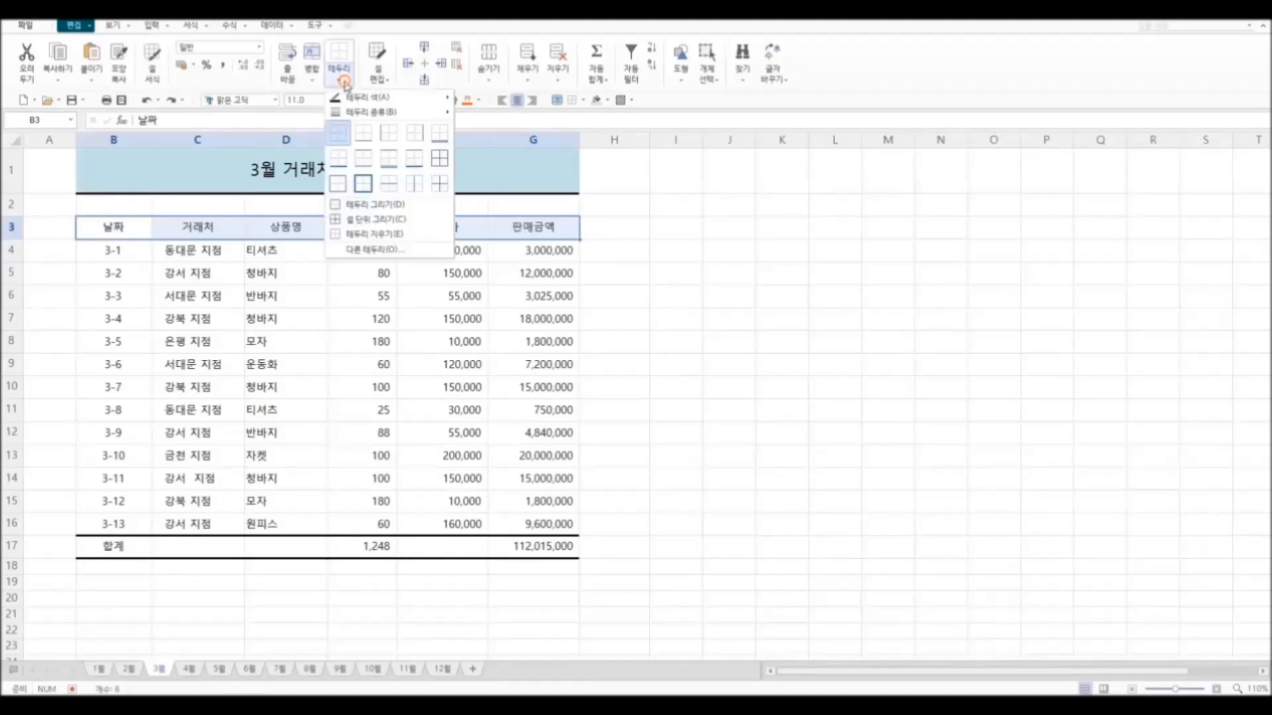
click(439, 139)
click(765, 302)
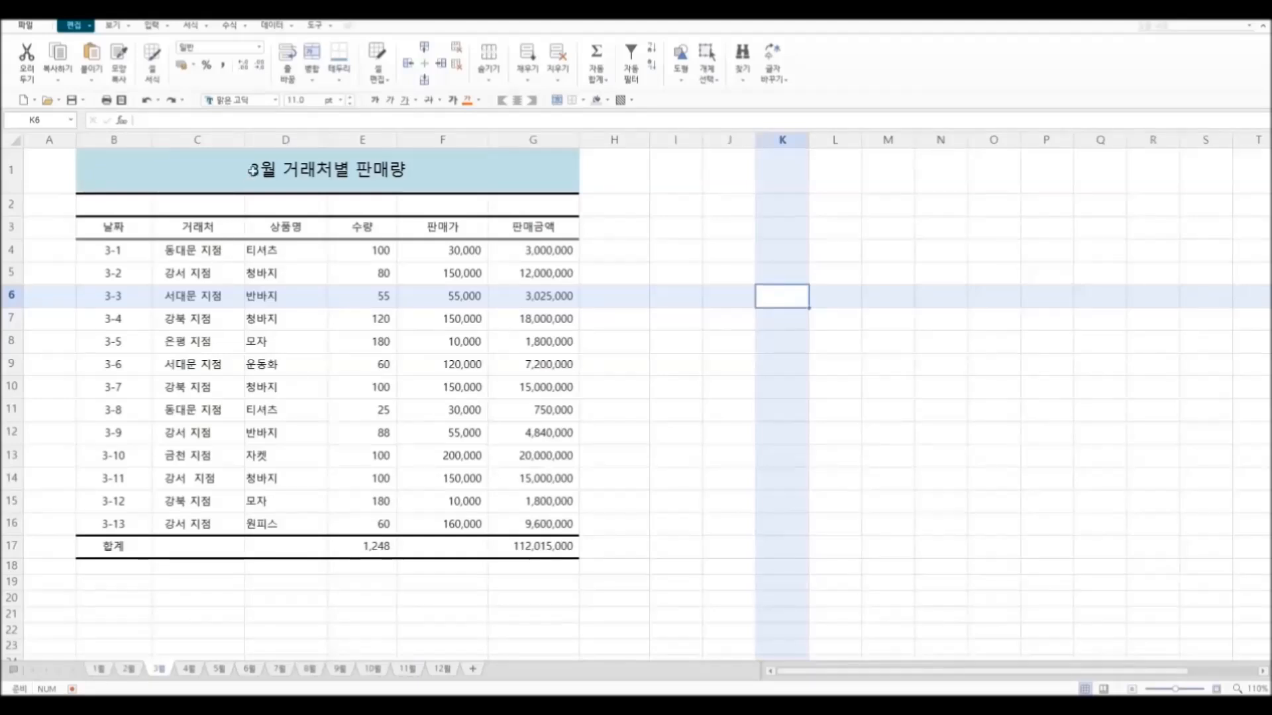
Step: Set the border drawing style to a blue colour and a thin line type
click(342, 81)
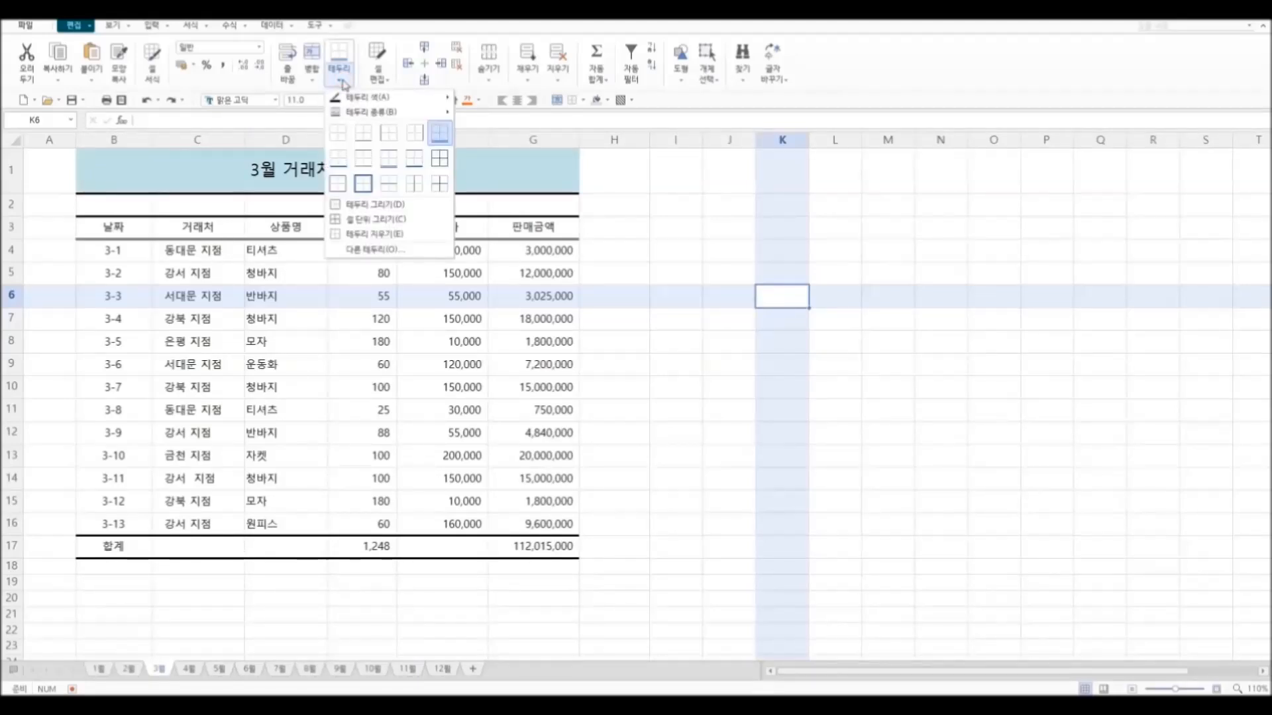
mouse_move(354, 114)
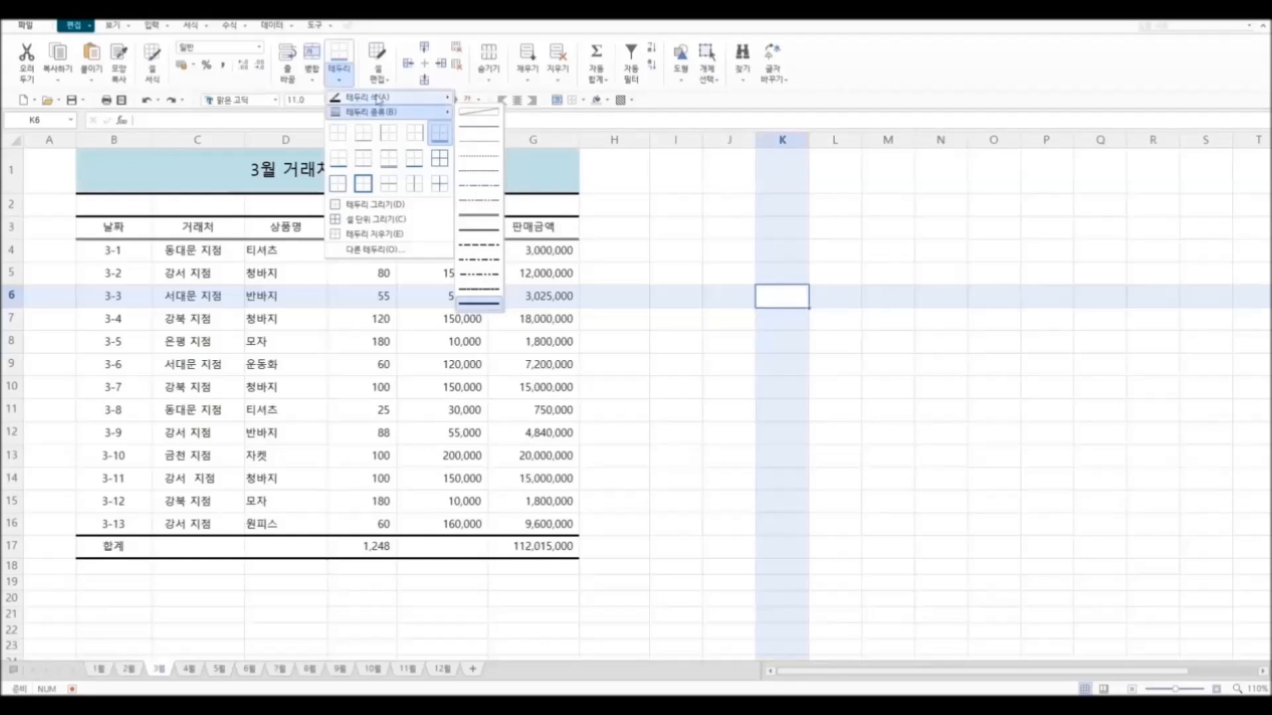
mouse_move(413, 99)
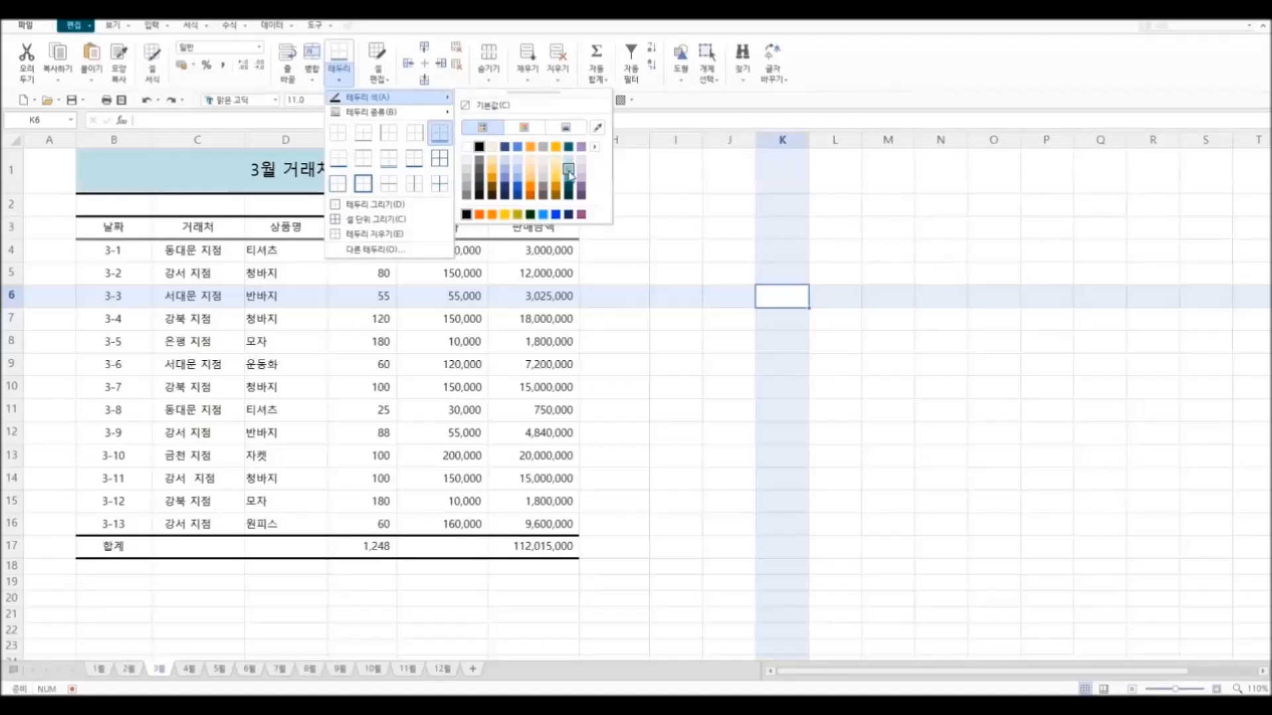
click(518, 179)
click(346, 81)
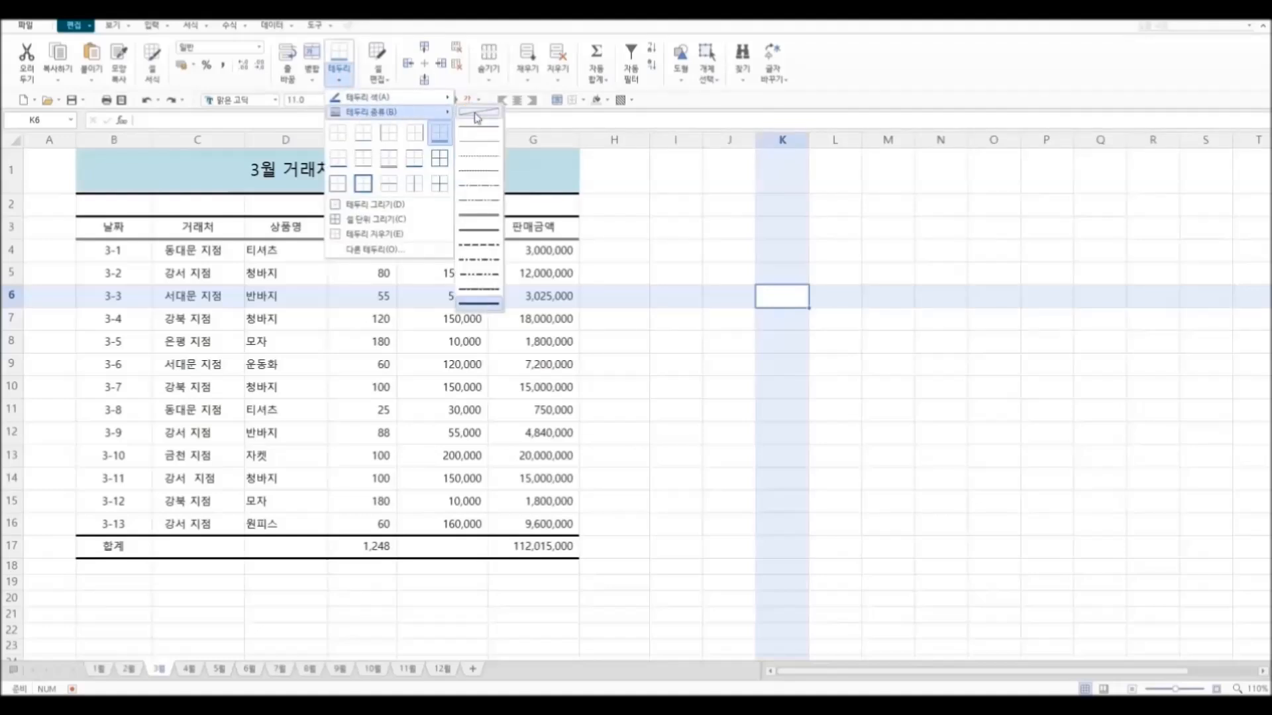
click(485, 157)
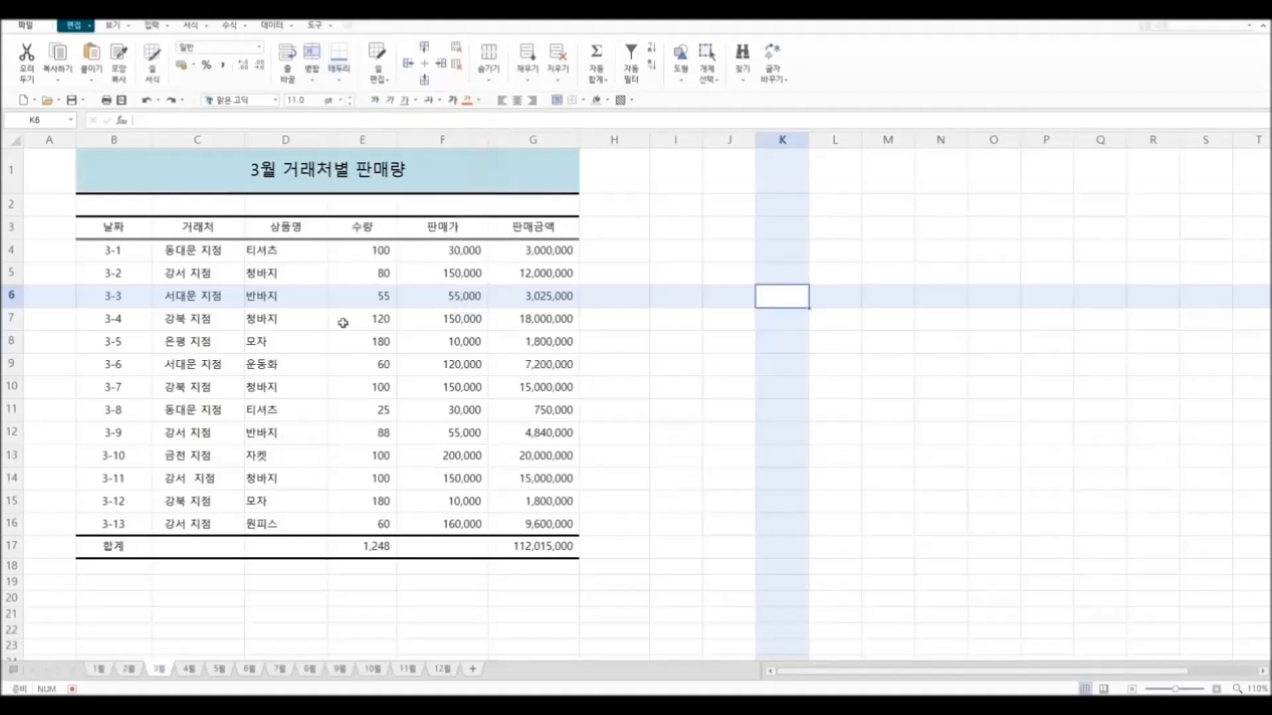
Step: Draw vertical border lines between columns B to G from header row 3 down through row 16
click(339, 79)
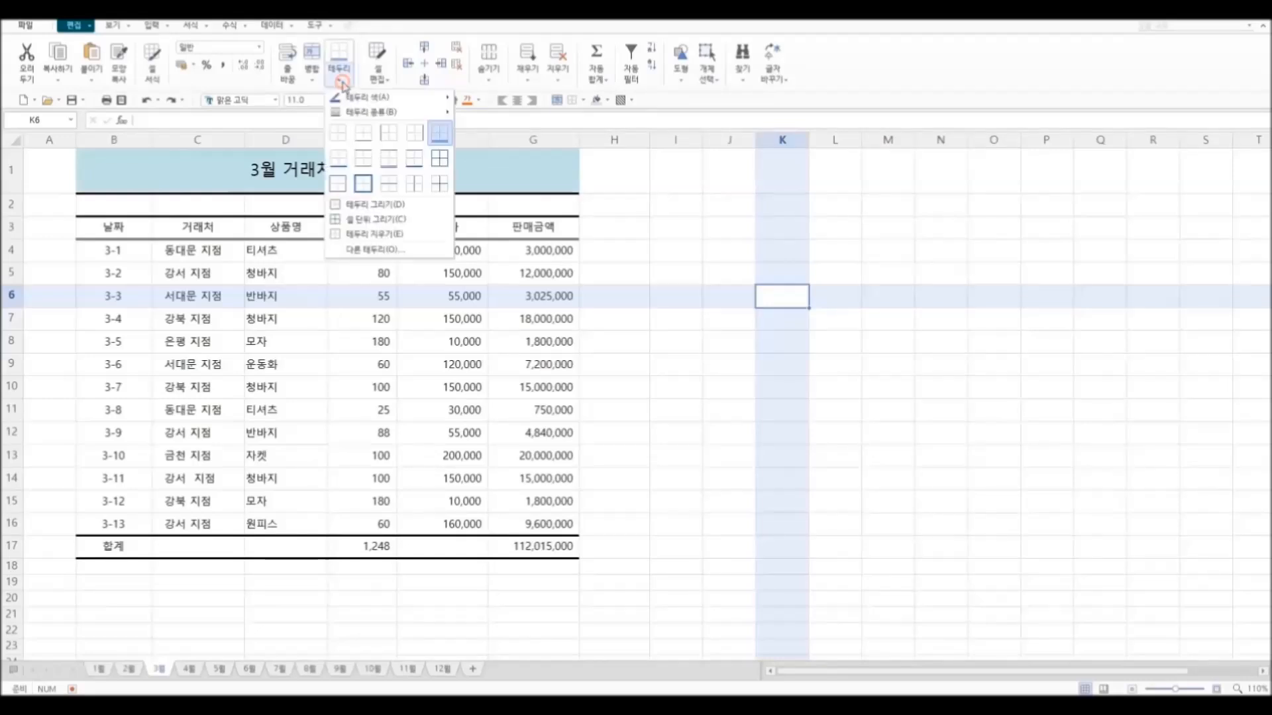
click(376, 205)
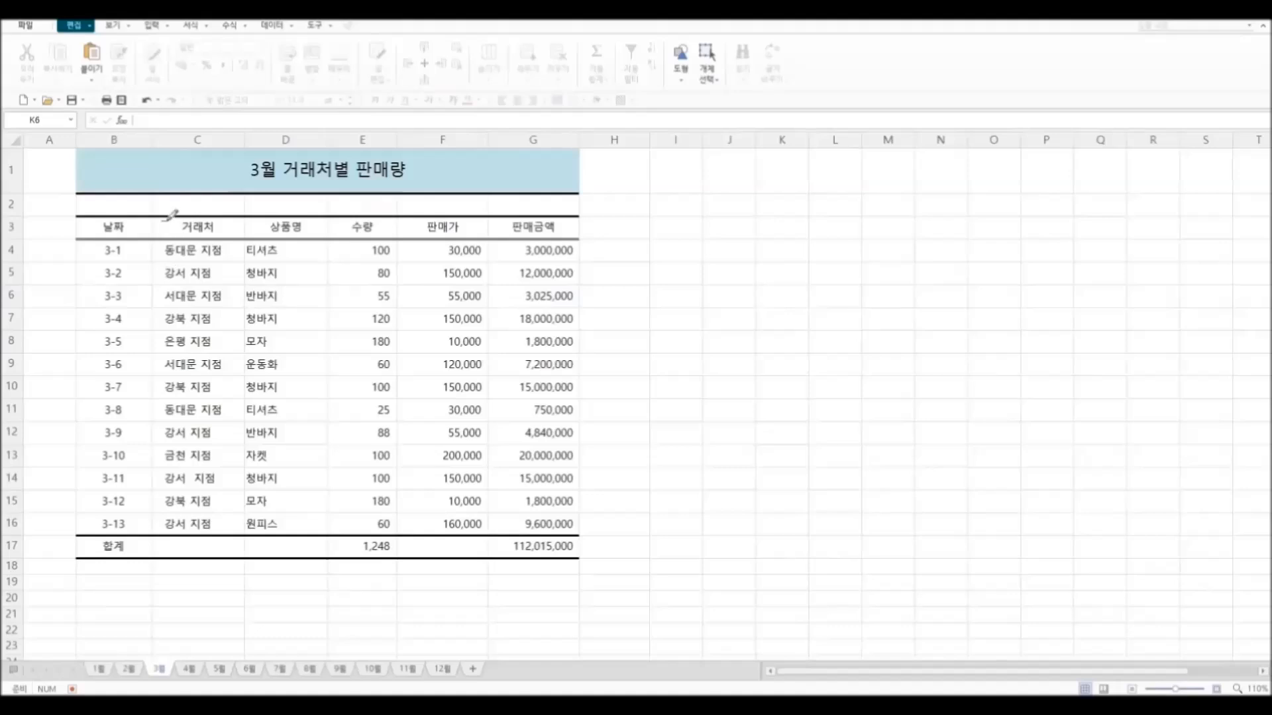
drag(152, 219, 150, 520)
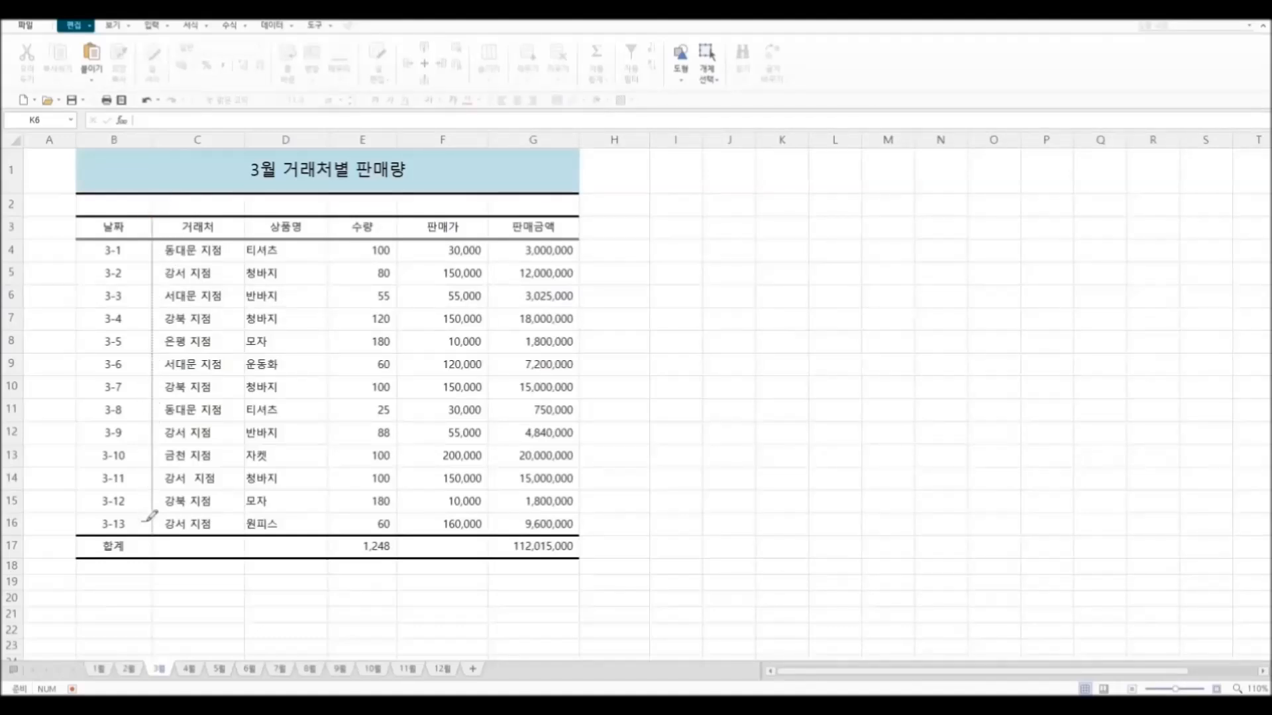
drag(251, 216, 247, 510)
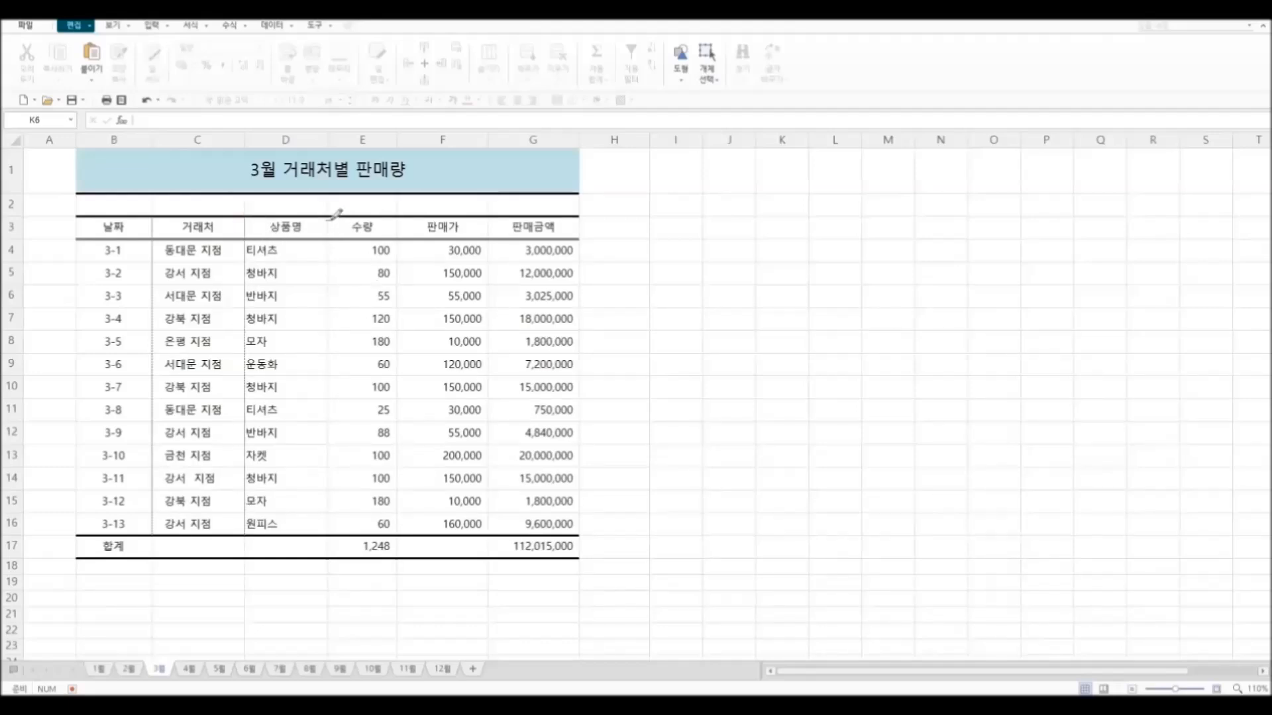
drag(327, 220, 329, 522)
drag(397, 218, 397, 516)
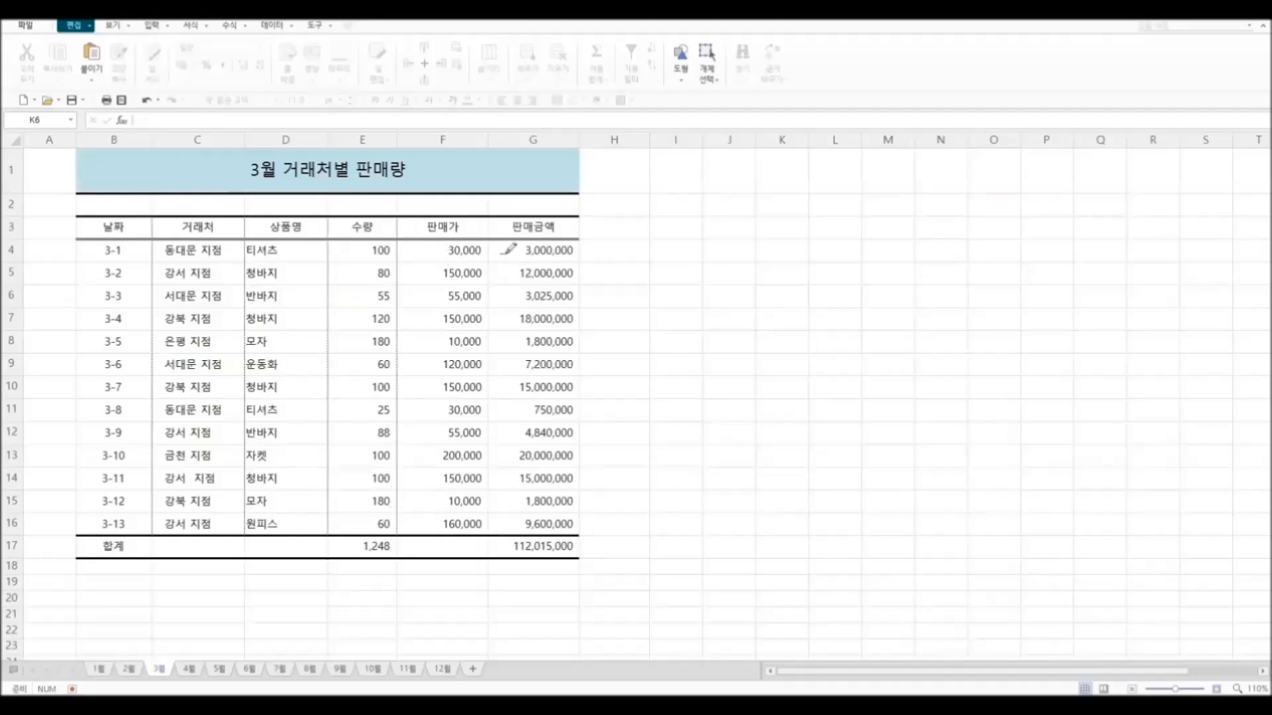
drag(488, 219, 489, 523)
key(Escape)
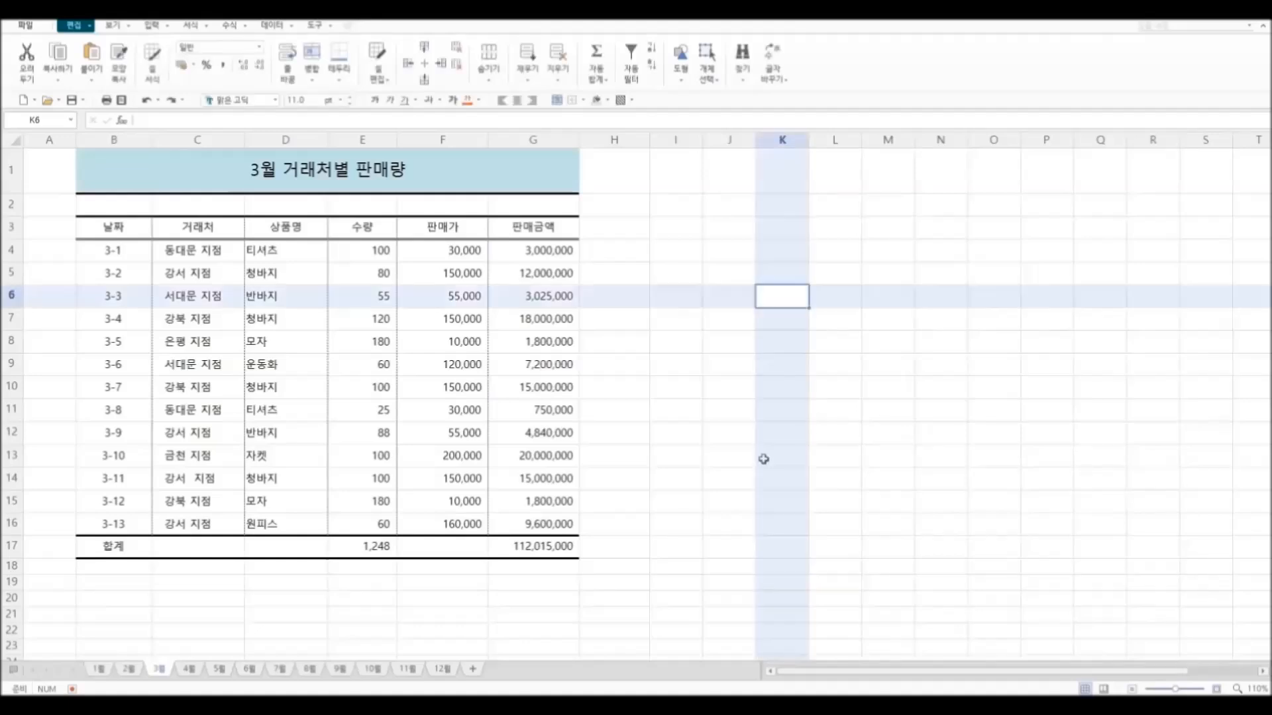
Step: Fill the total row B17:G17 with light blue and slightly reduce the height of row 2
drag(130, 545, 534, 547)
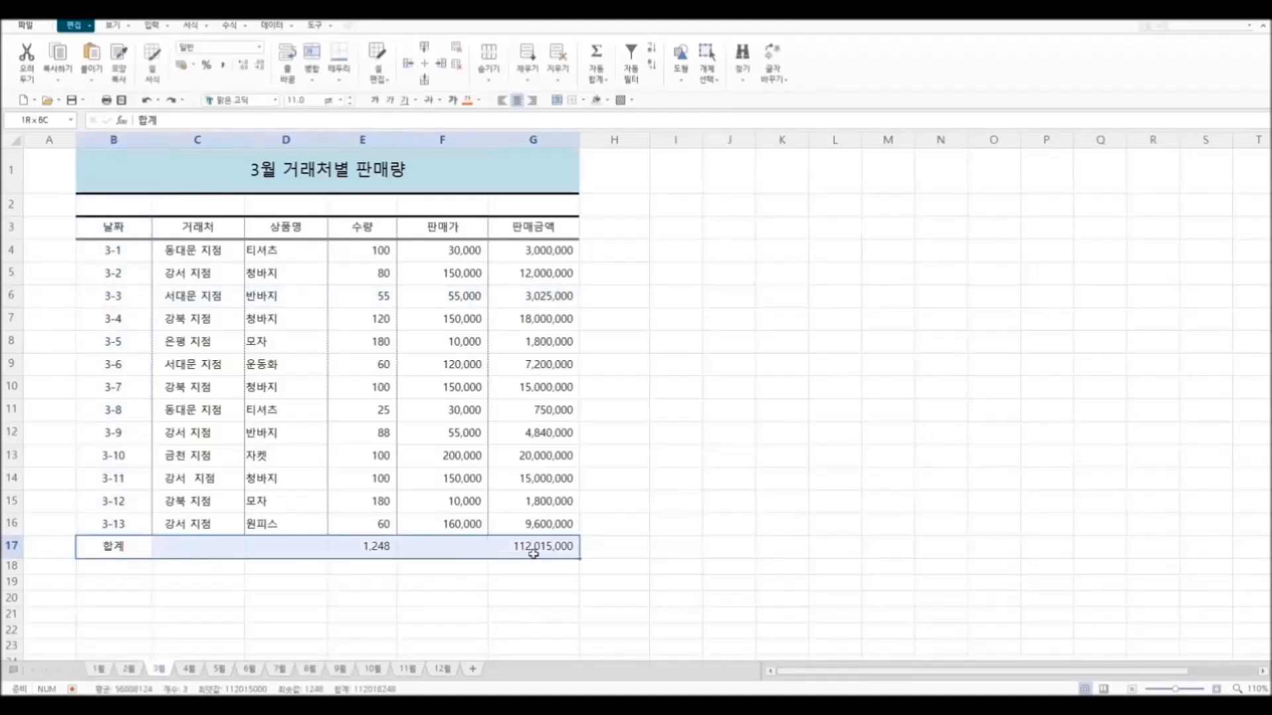
click(607, 101)
click(653, 181)
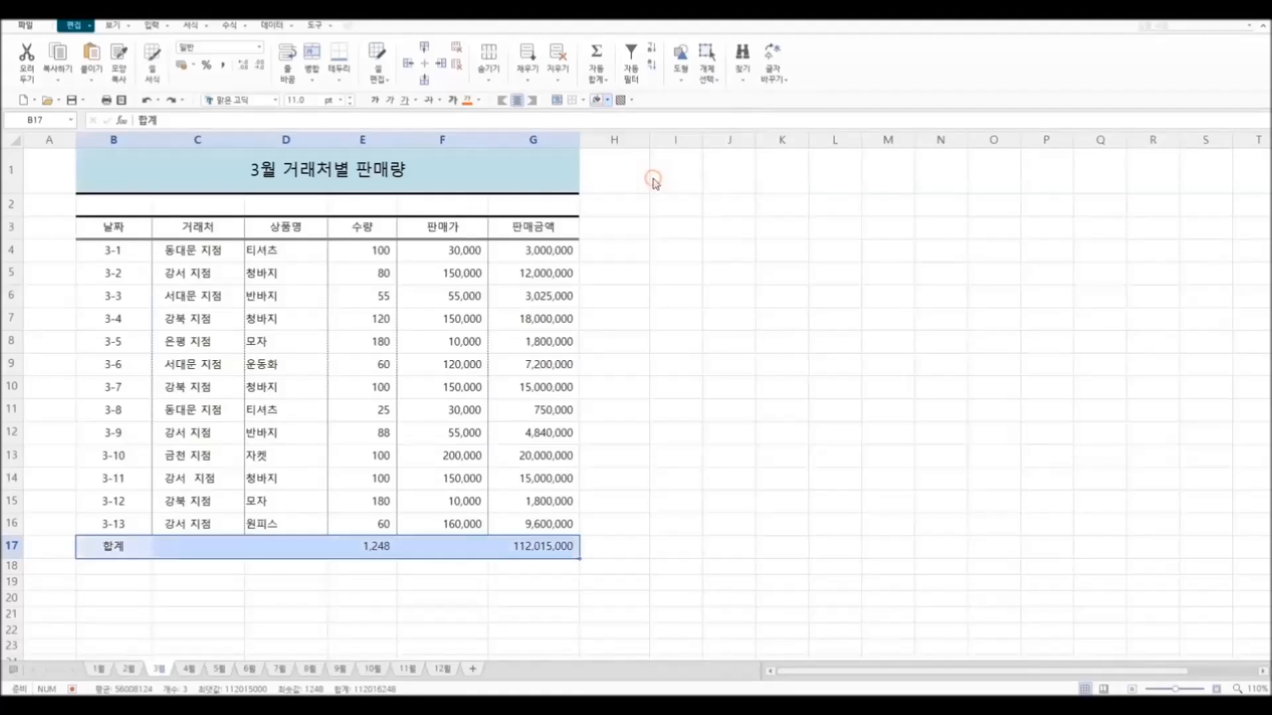
click(773, 368)
click(956, 470)
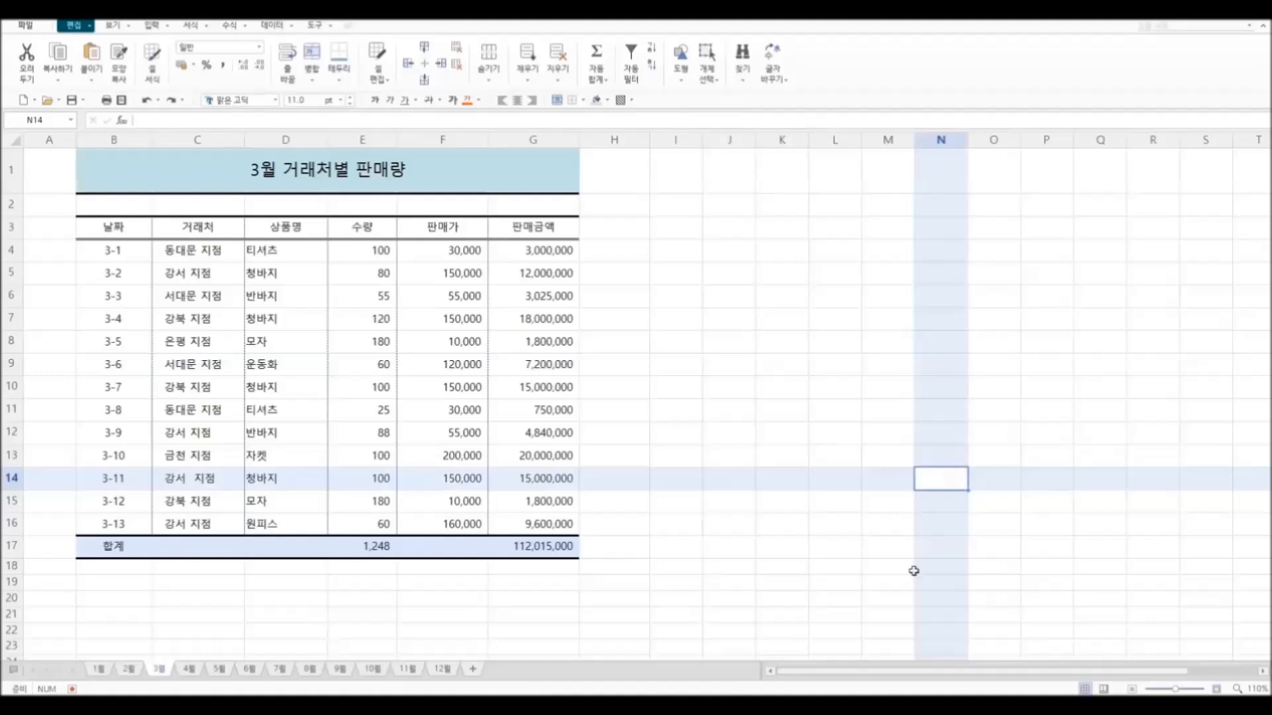
click(849, 610)
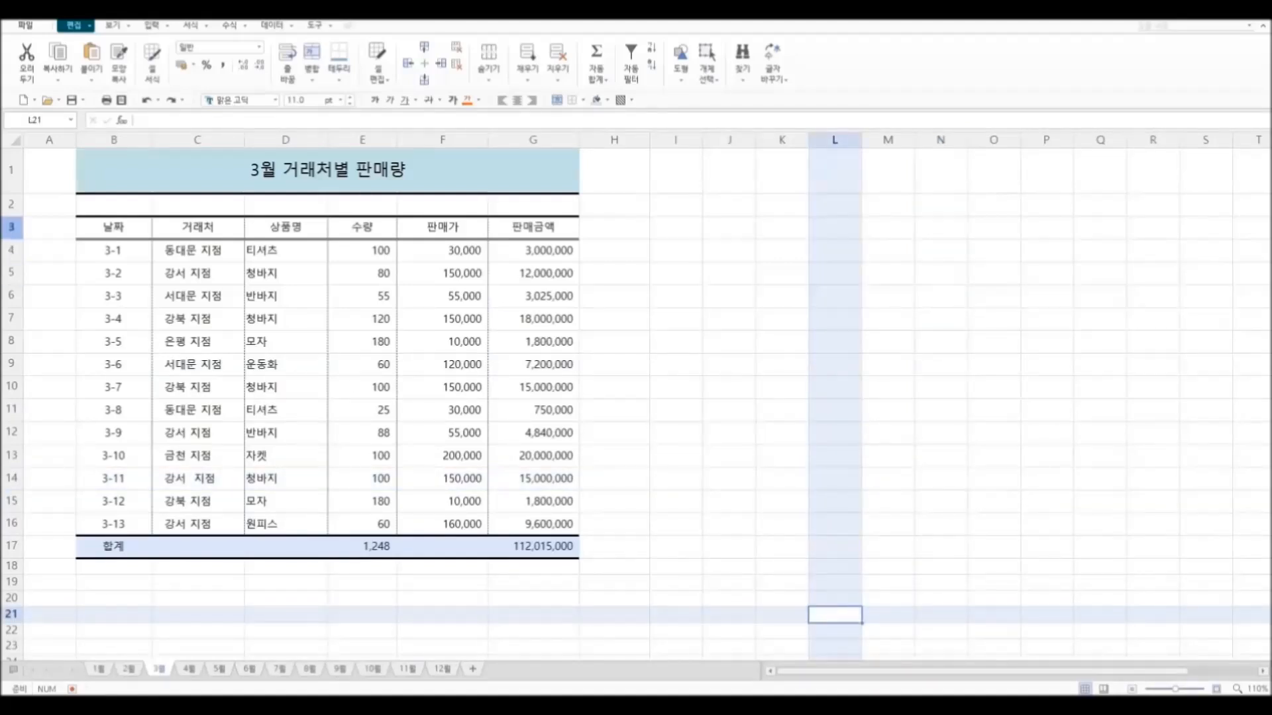
drag(19, 217, 18, 208)
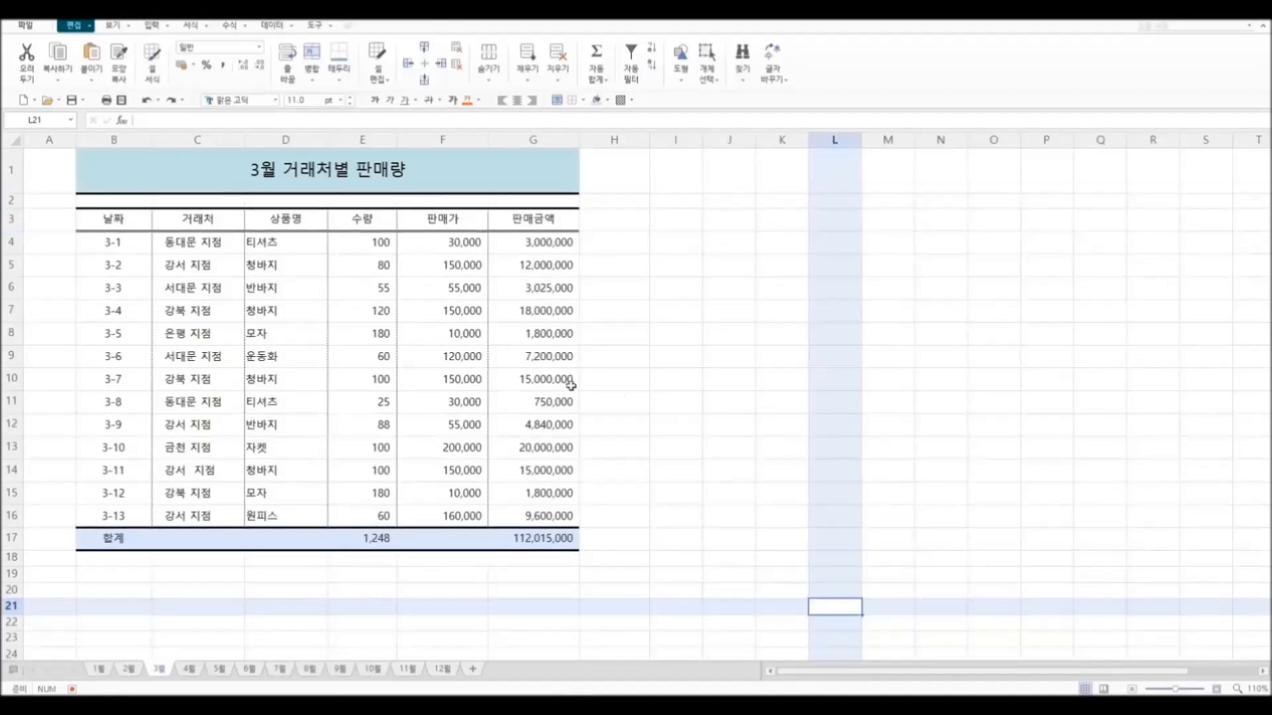
Step: Erase the vertical border lines between columns B to G in rows 3 to 16
click(339, 80)
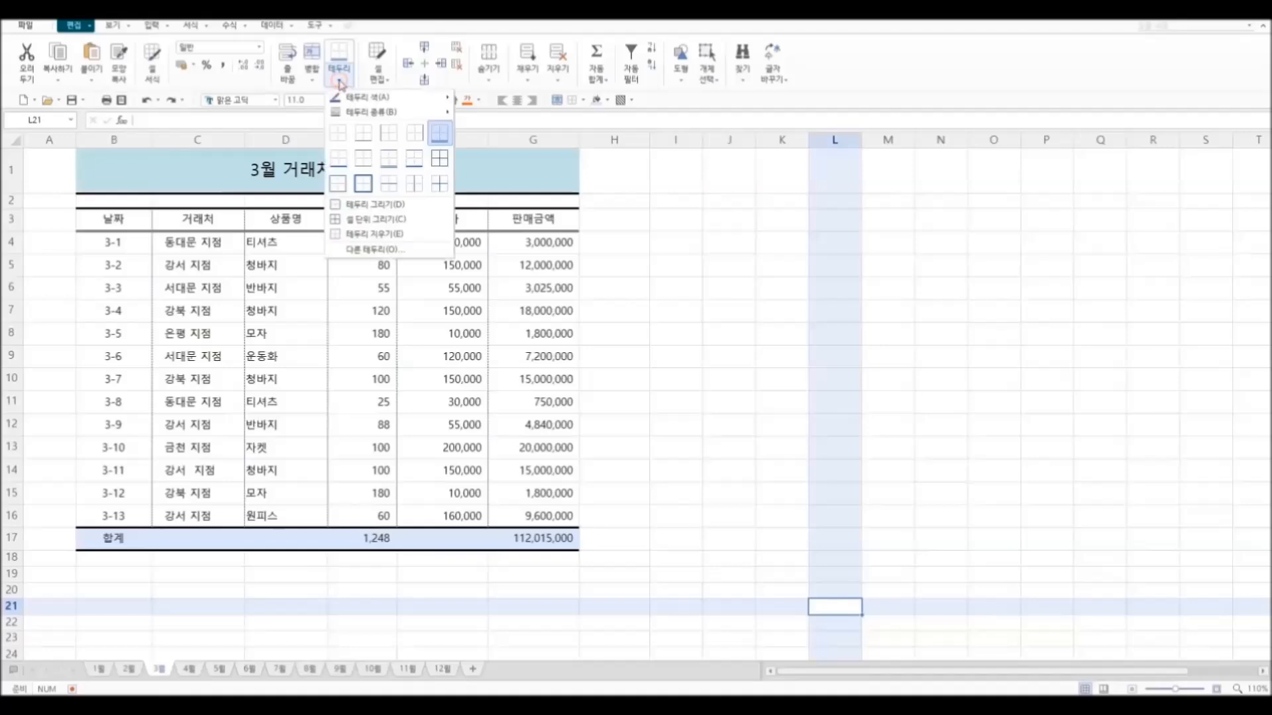
click(412, 233)
drag(152, 210, 153, 526)
drag(247, 210, 244, 513)
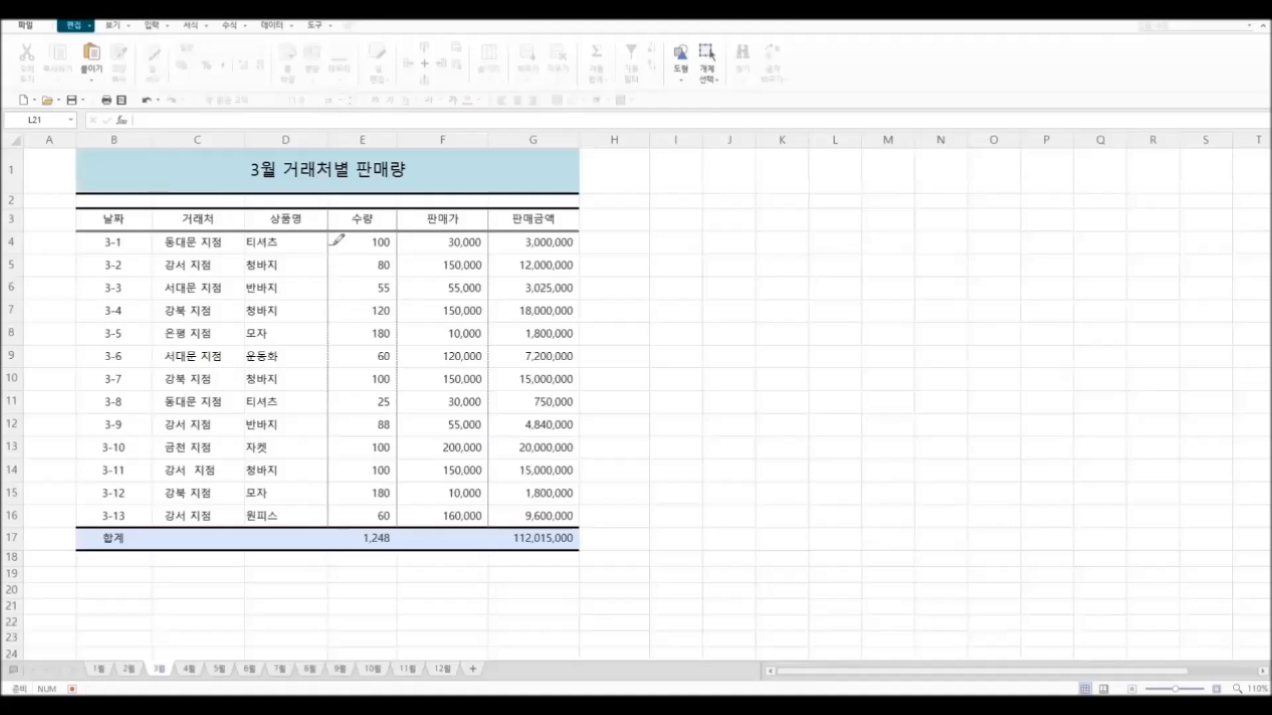
drag(329, 208, 327, 524)
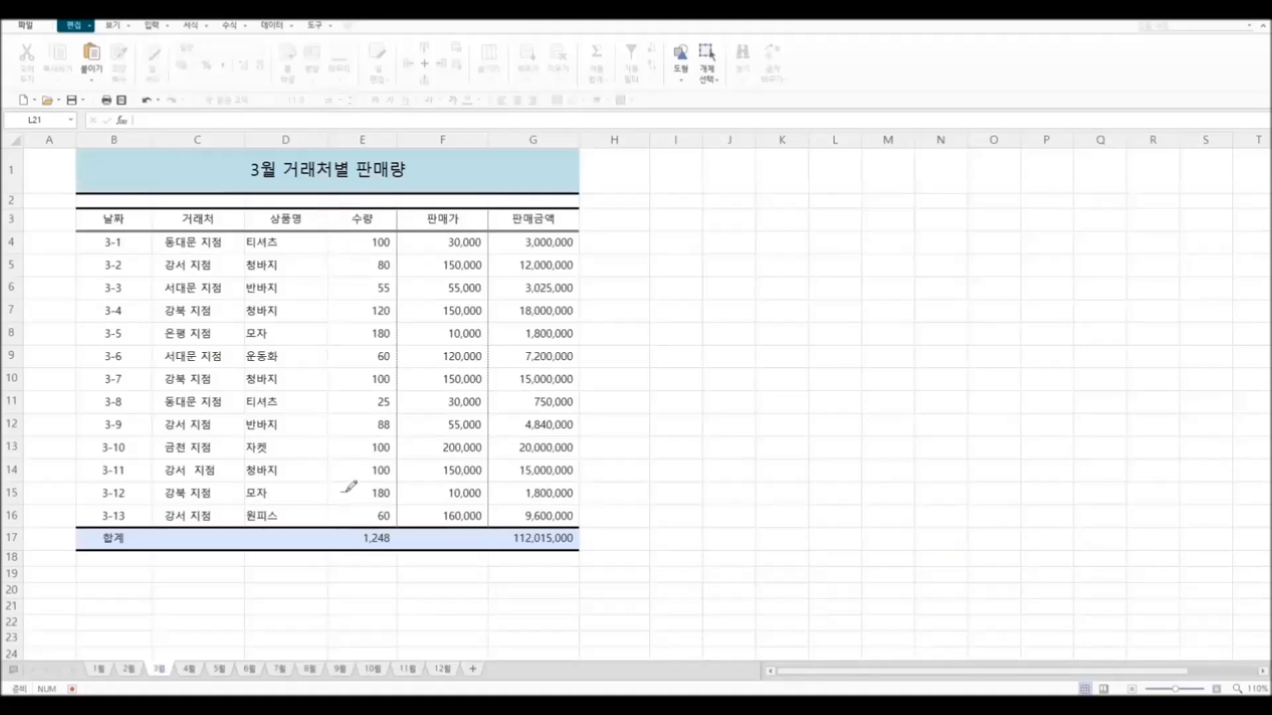
drag(397, 212, 397, 525)
drag(494, 211, 490, 514)
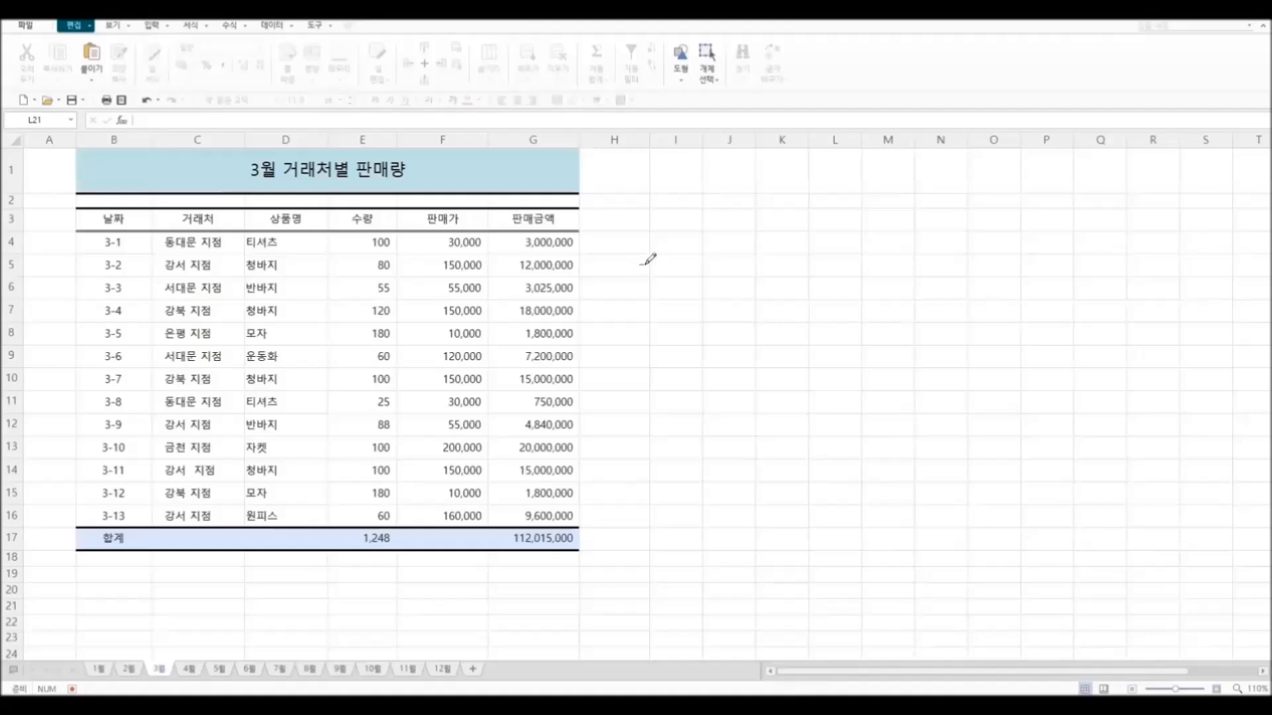
Step: Fill the header row B3:G3 with a light orange colour
drag(117, 219, 524, 224)
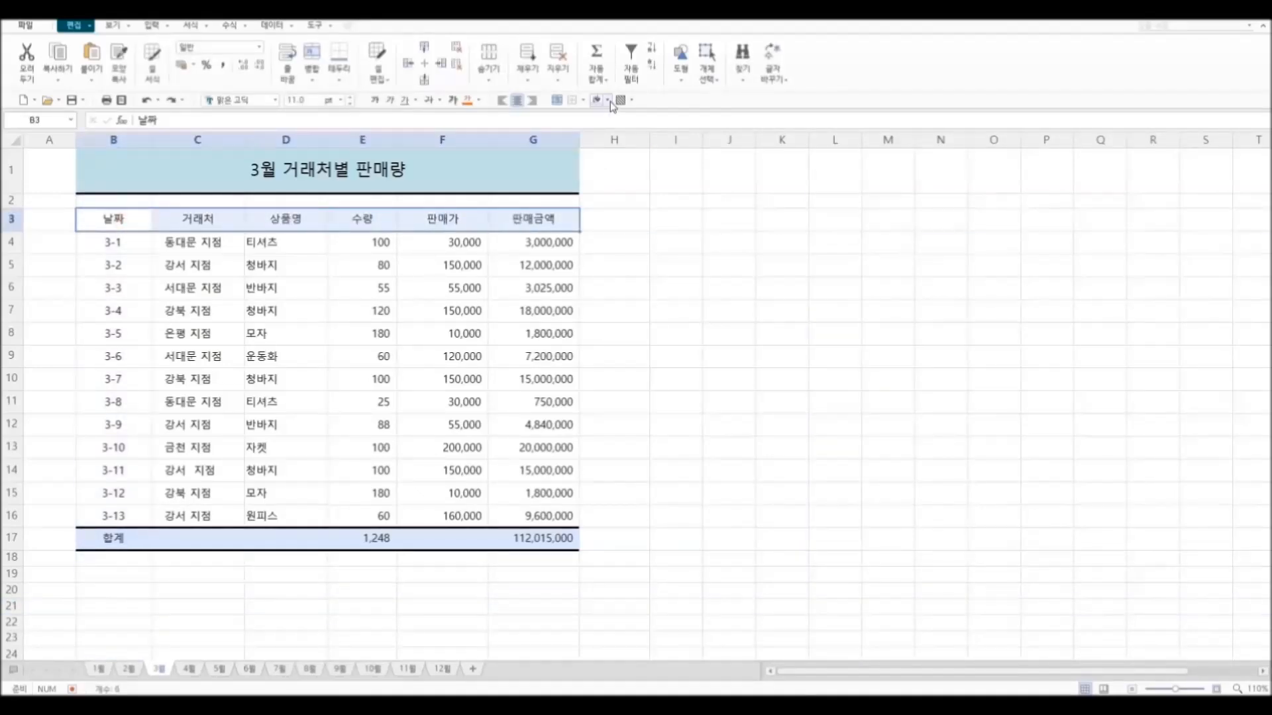
click(608, 100)
click(693, 181)
click(729, 219)
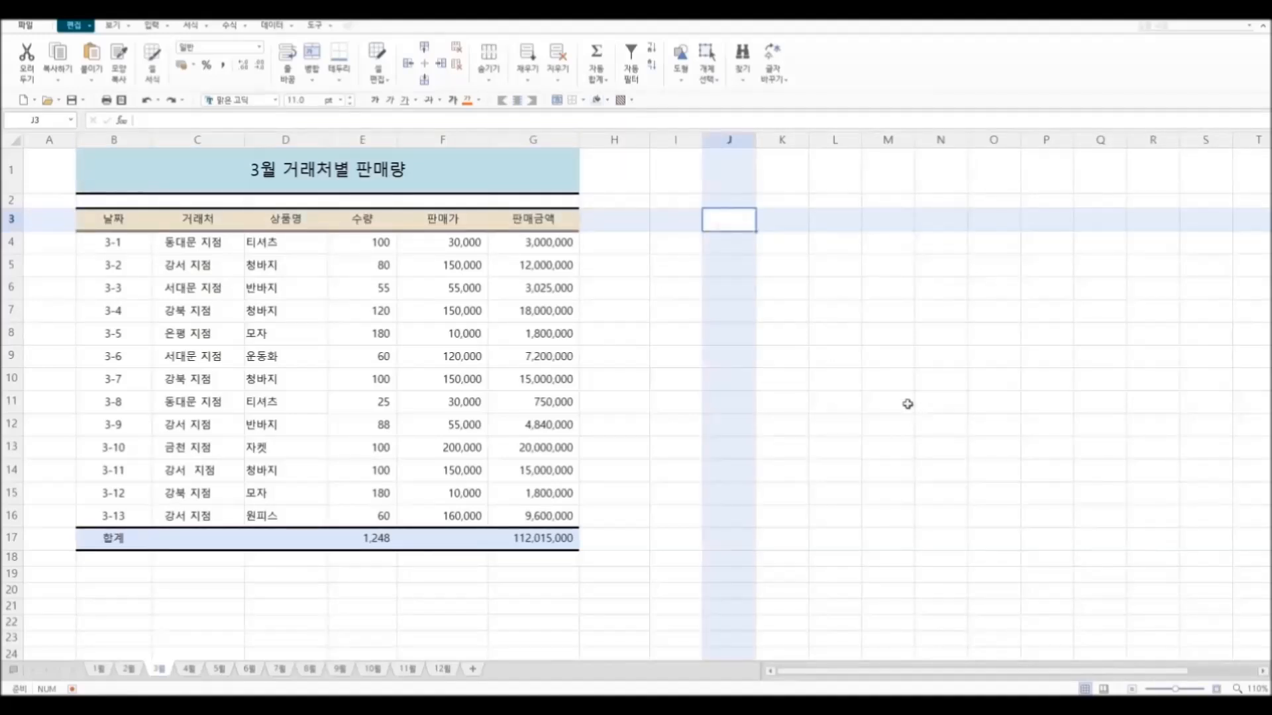
click(675, 625)
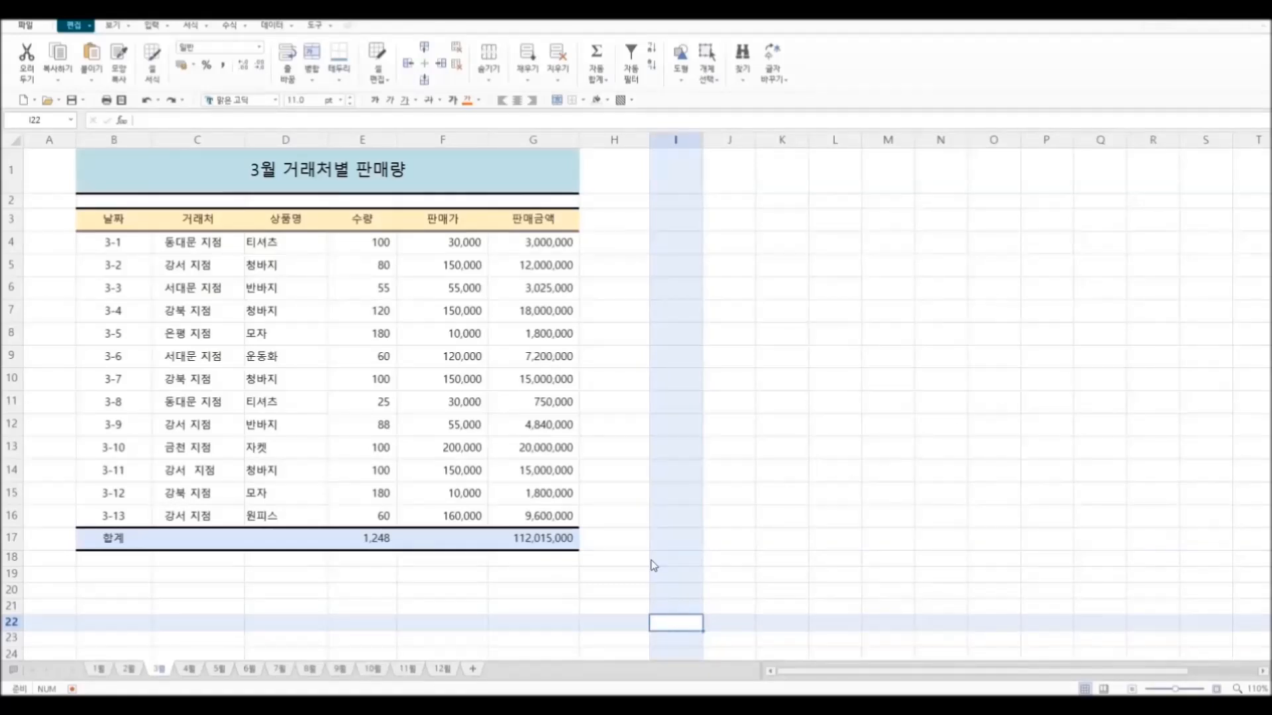
click(98, 669)
click(128, 669)
click(188, 669)
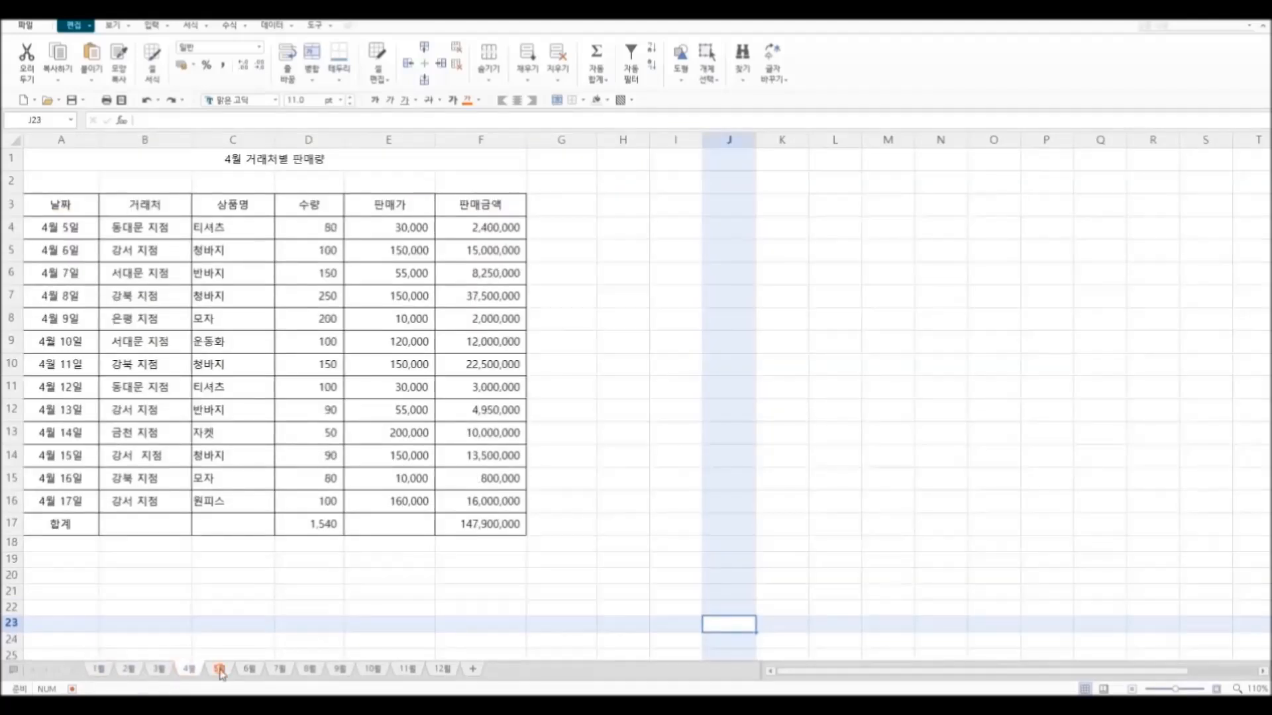
click(220, 671)
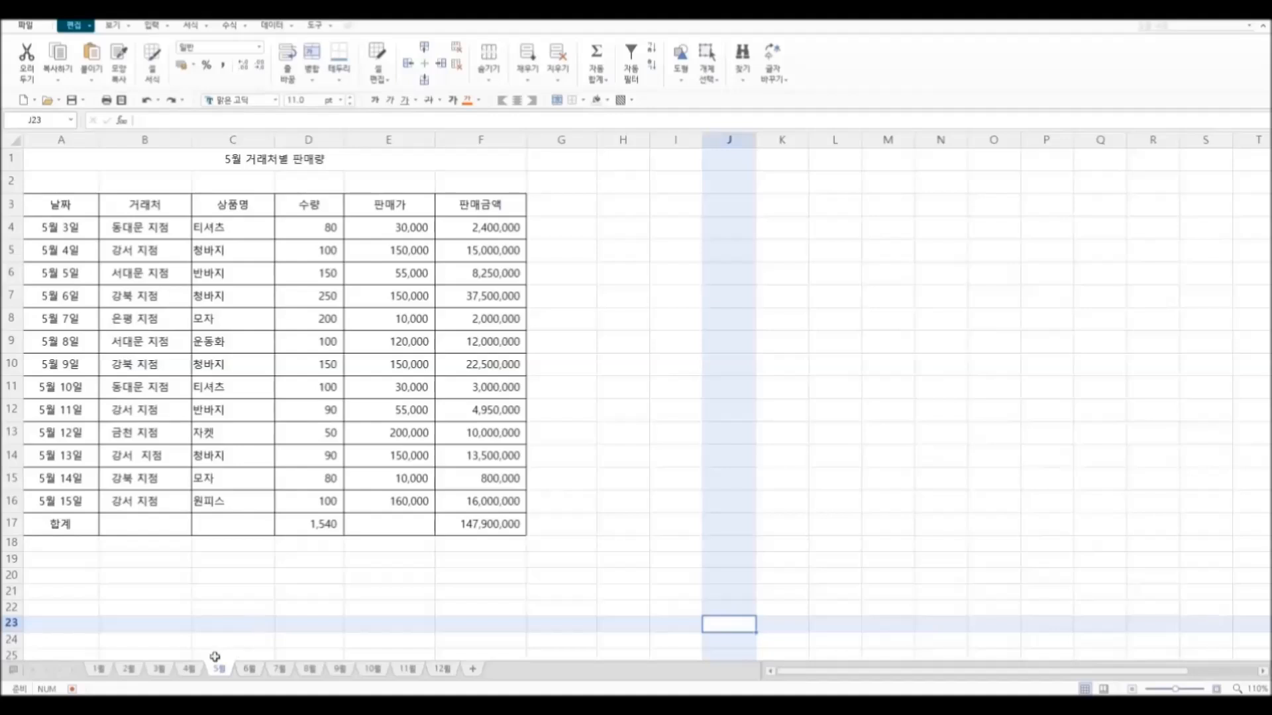
Step: Delete all monthly sheets from 1월 to 12월 together, except the 3월 sheet
click(110, 670)
ctrl+click(127, 669)
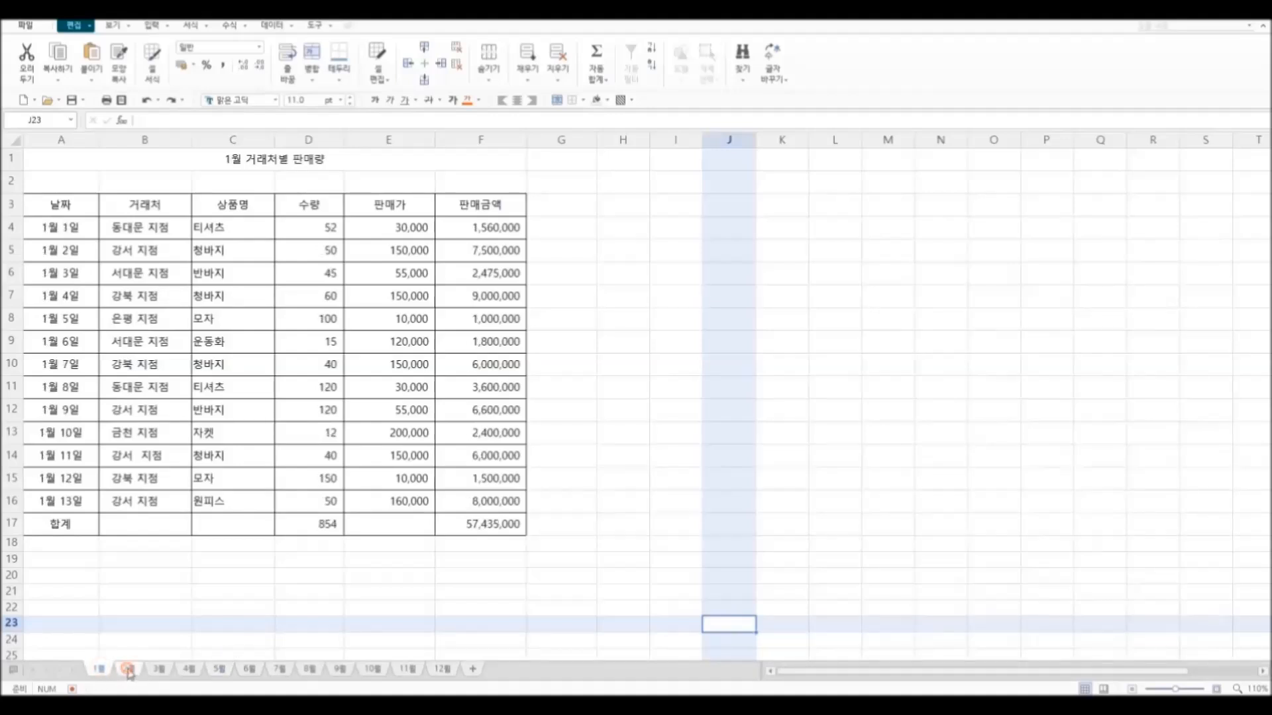
ctrl+click(189, 669)
ctrl+click(222, 669)
ctrl+click(253, 670)
ctrl+click(281, 670)
ctrl+click(309, 669)
ctrl+click(340, 670)
ctrl+click(372, 670)
ctrl+click(408, 670)
ctrl+click(442, 669)
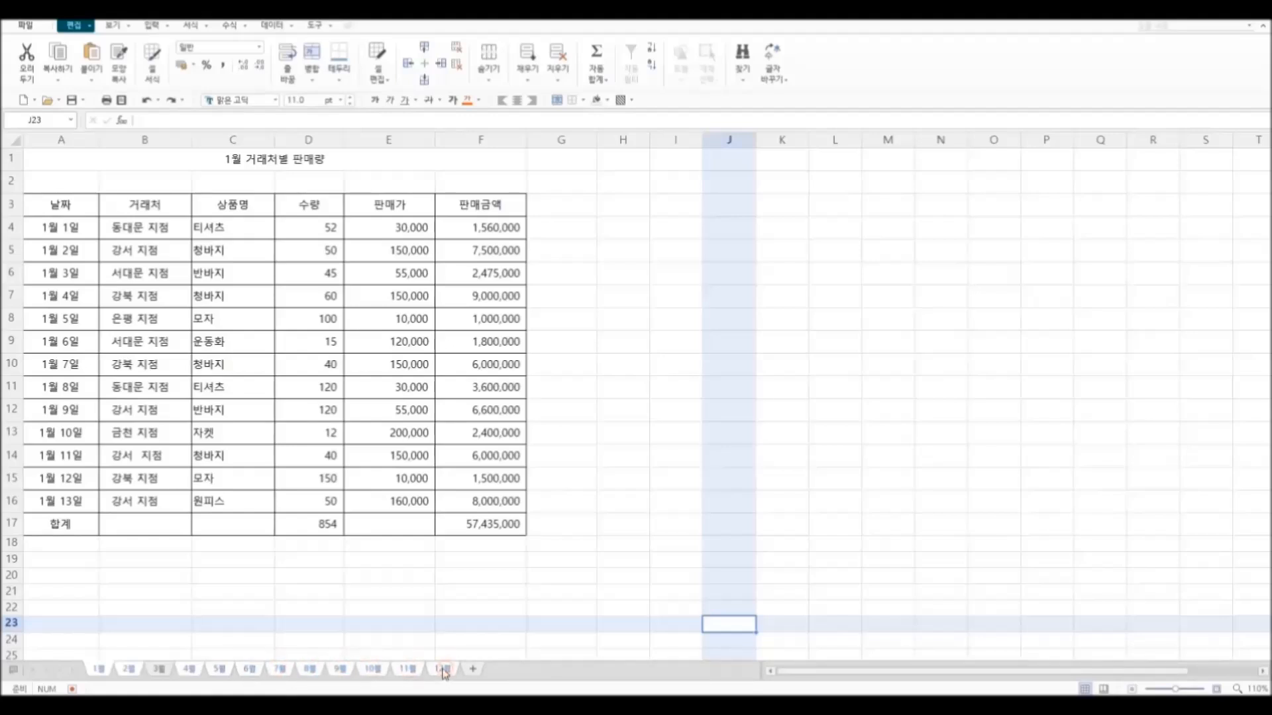
right_click(443, 671)
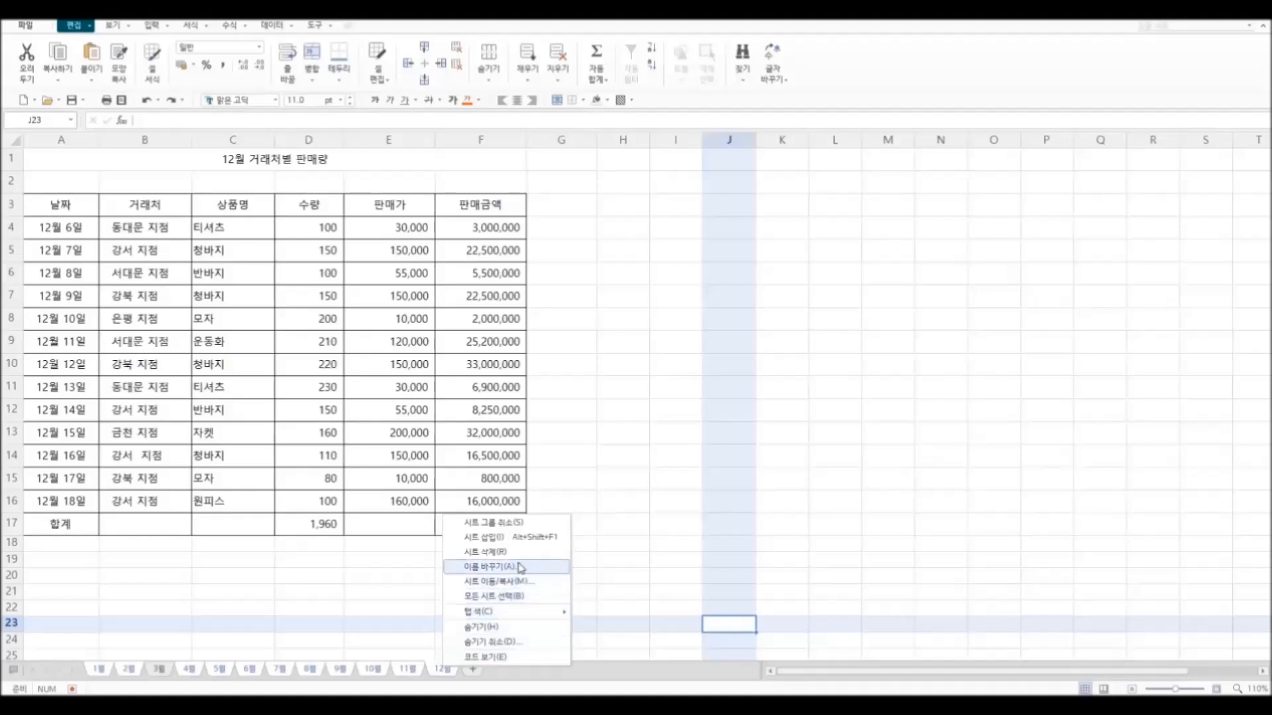
click(520, 558)
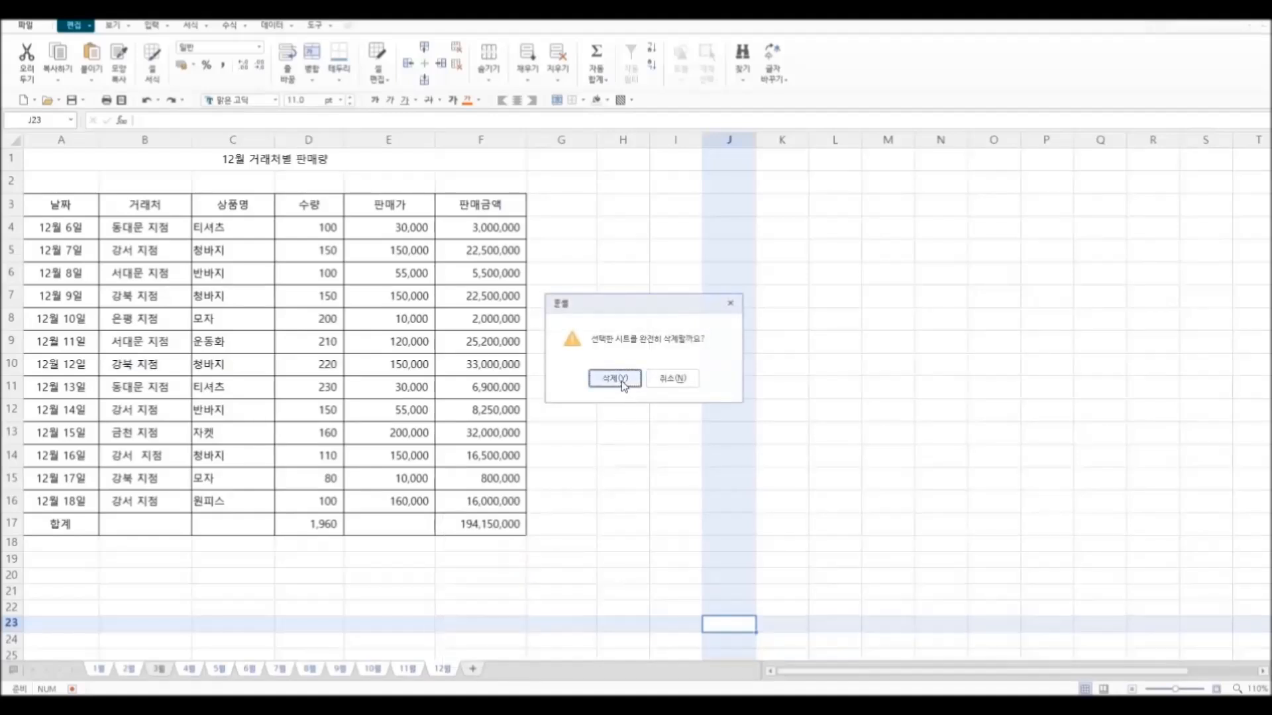
click(599, 379)
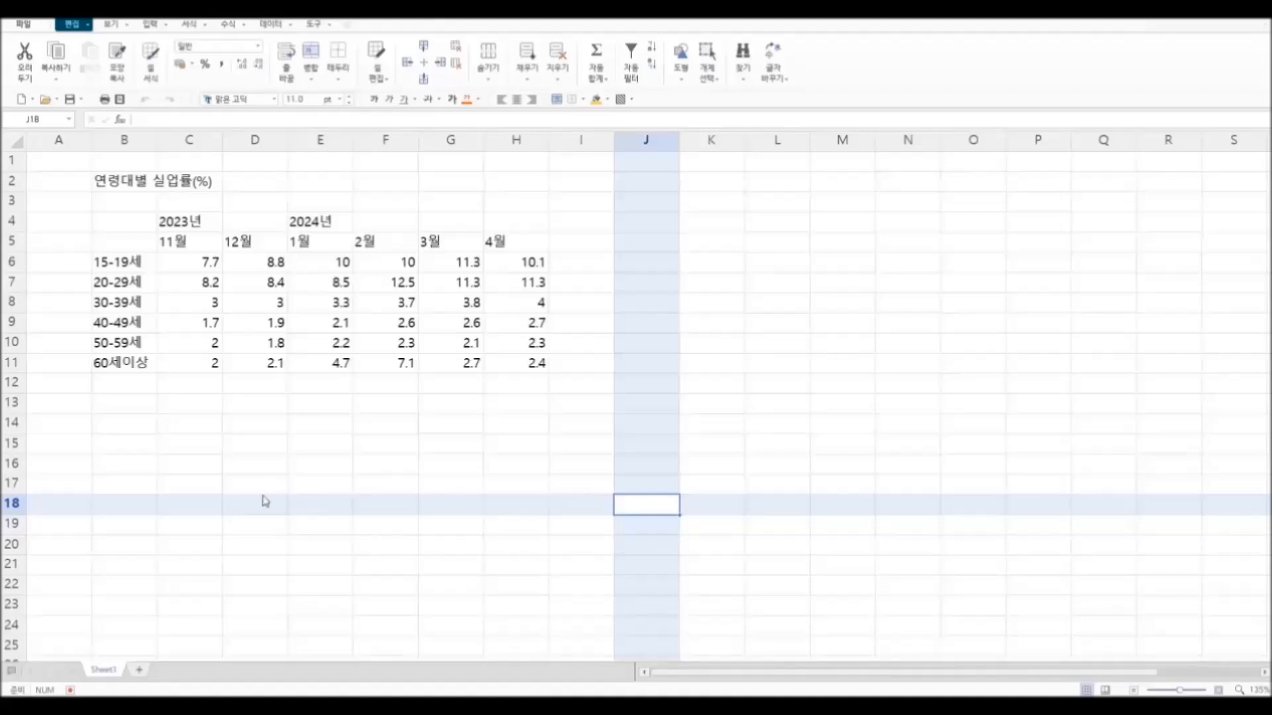
Step: Centre the year labels across C4:H4 in the unemployment-rate table
click(172, 223)
drag(180, 223, 500, 221)
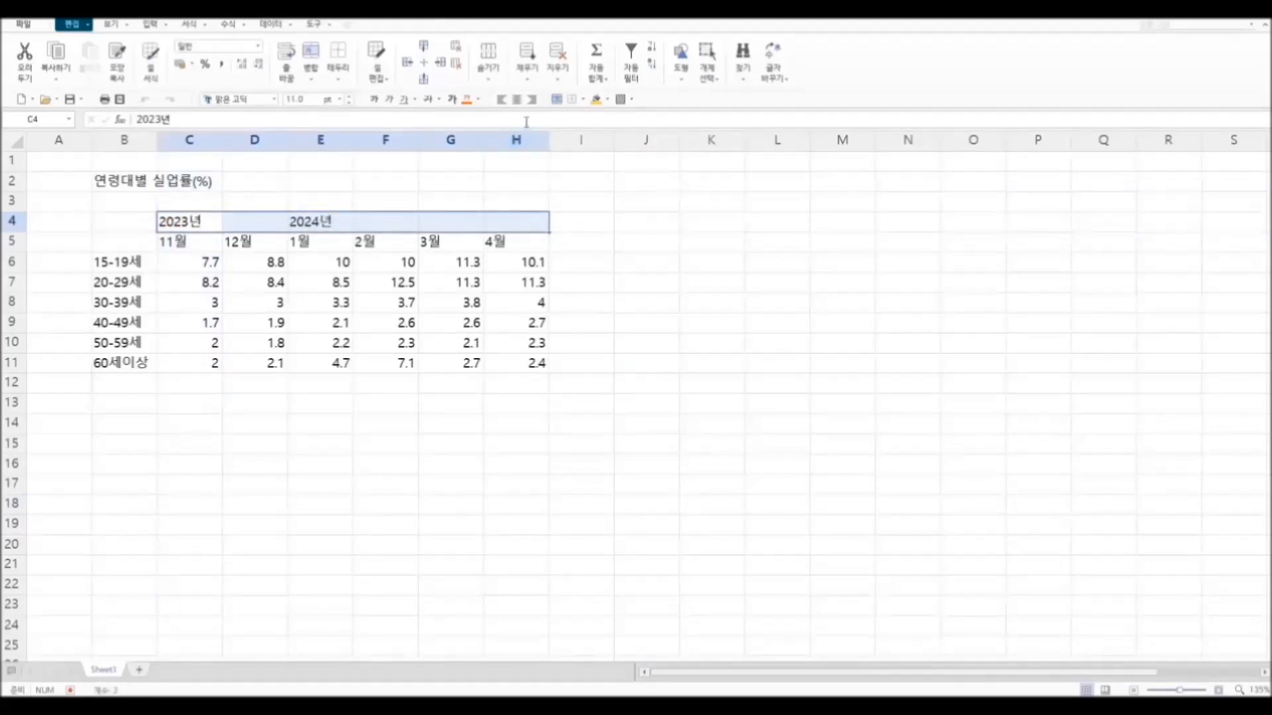
click(517, 99)
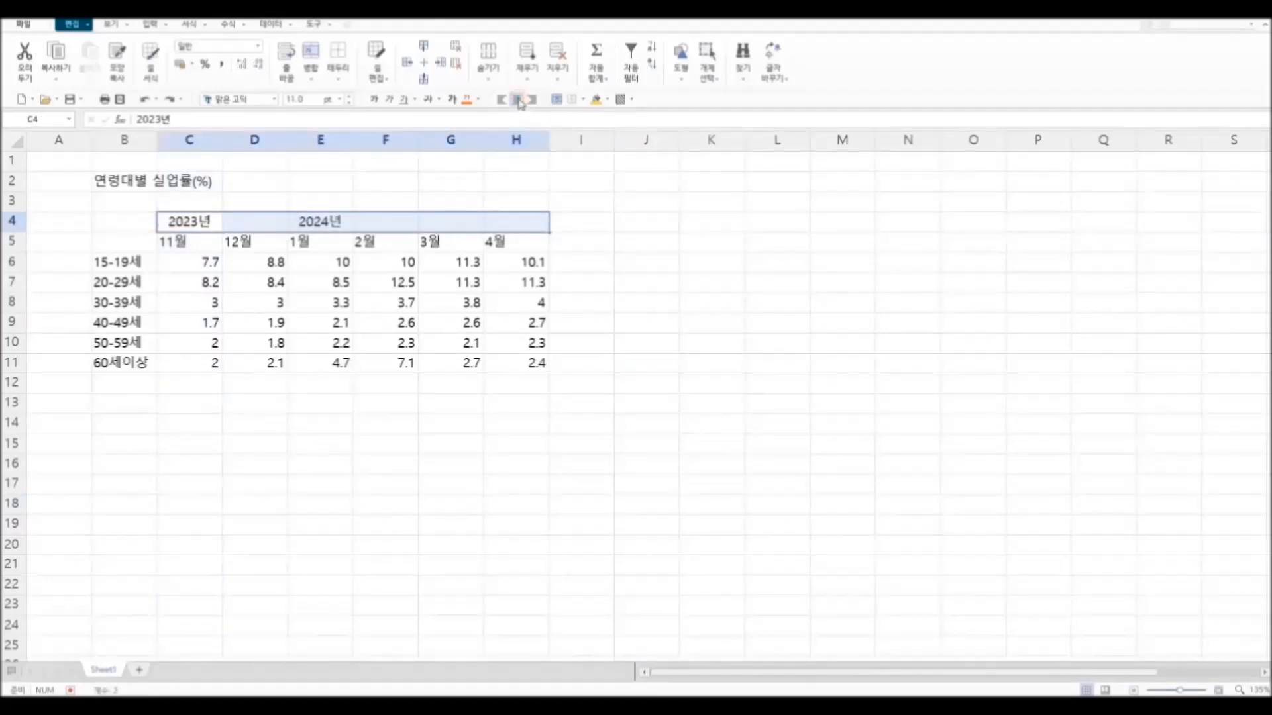
click(439, 457)
Step: Merge and centre the 2023년 heading across C4:D4 and the 2024년 heading across E4:H4
drag(191, 224, 256, 220)
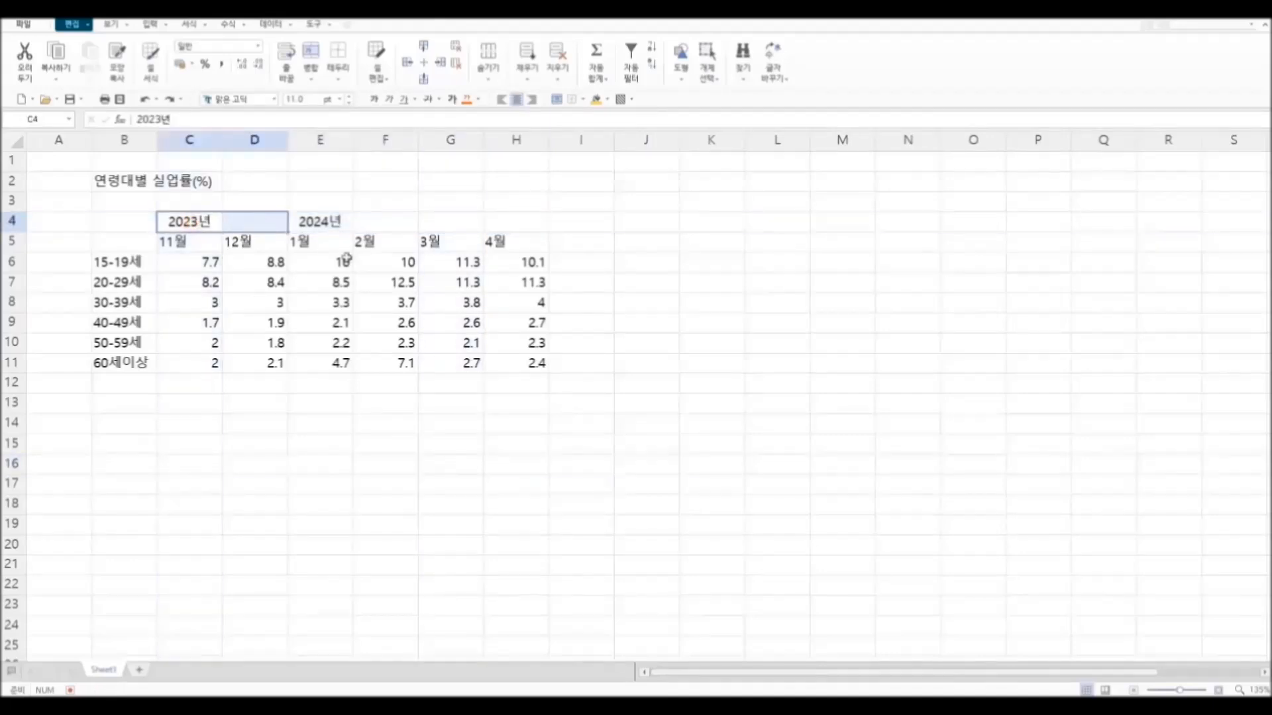
click(310, 74)
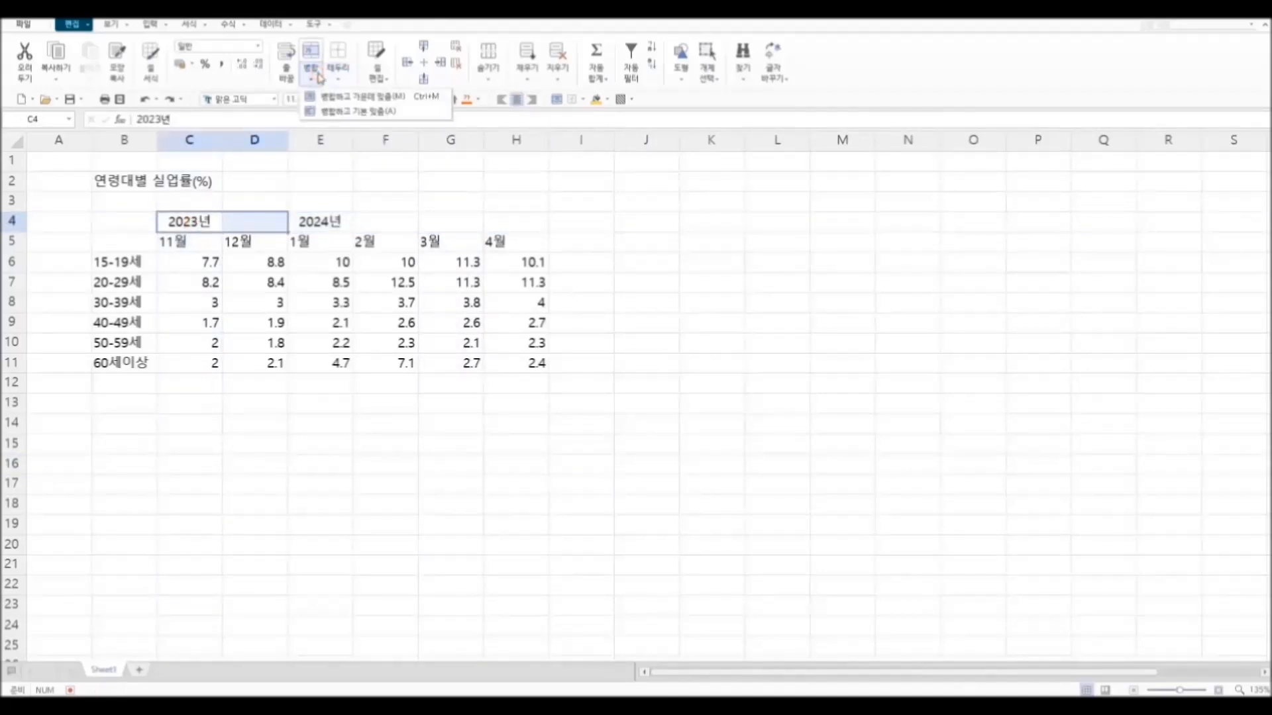
click(347, 96)
drag(321, 223, 533, 222)
click(310, 74)
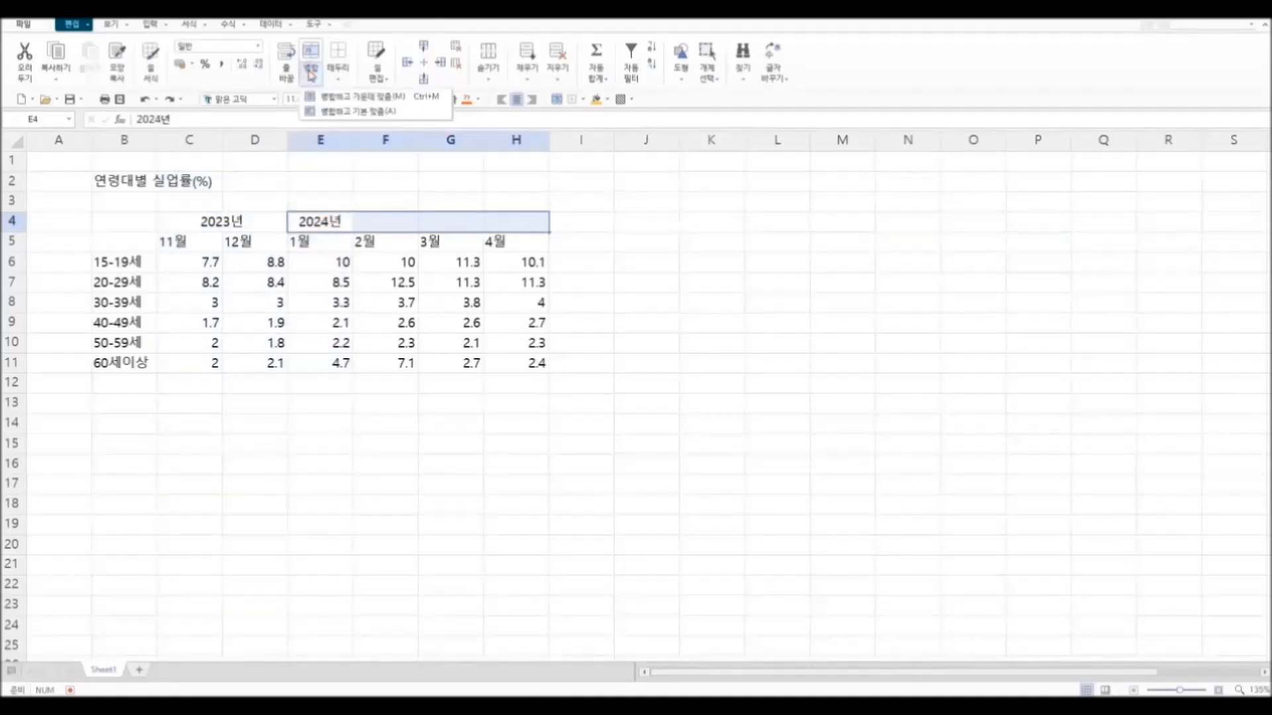
click(347, 96)
click(341, 442)
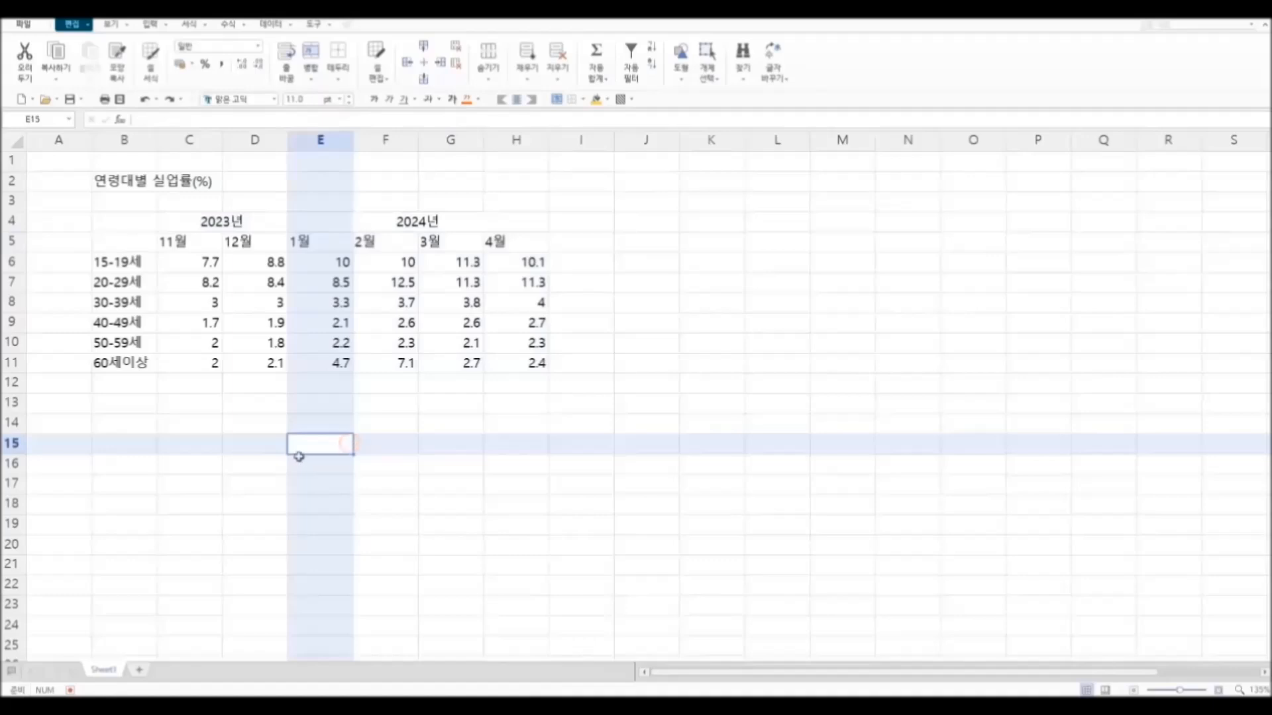
Step: Centre the month labels in C5:H5 and the age-group labels in B6:B11
drag(184, 244, 507, 242)
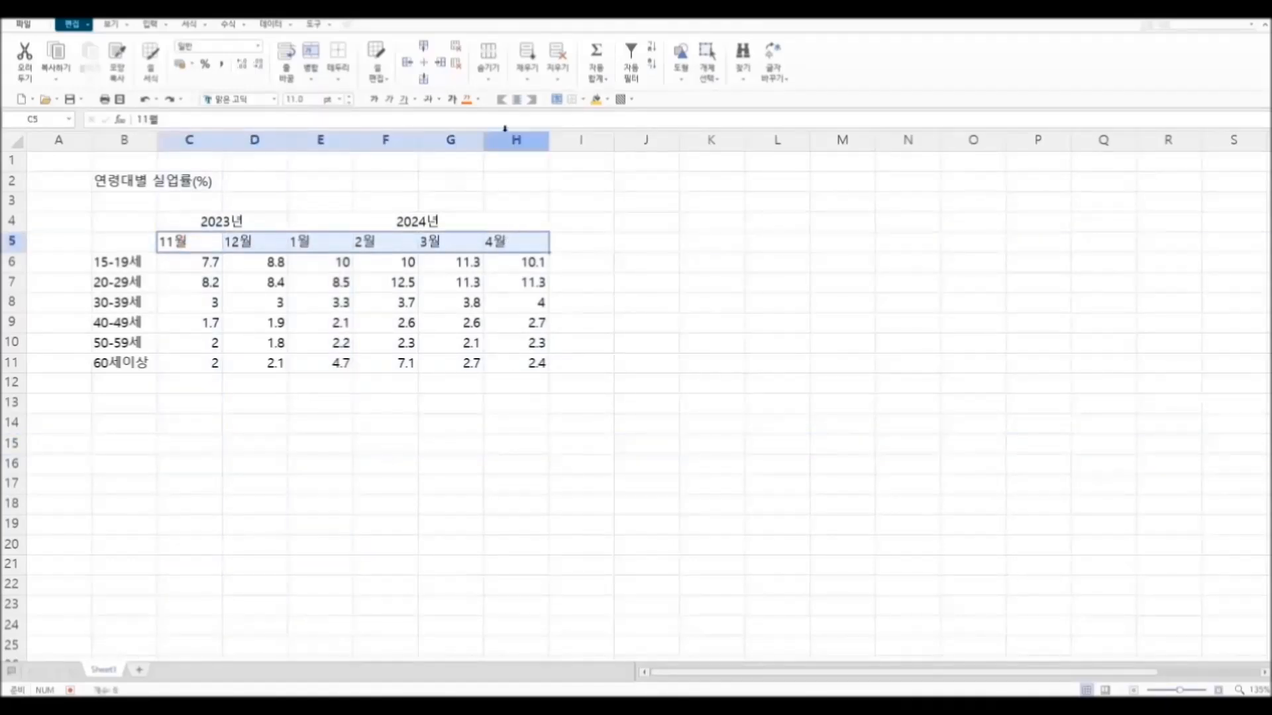
click(517, 99)
drag(132, 263, 129, 358)
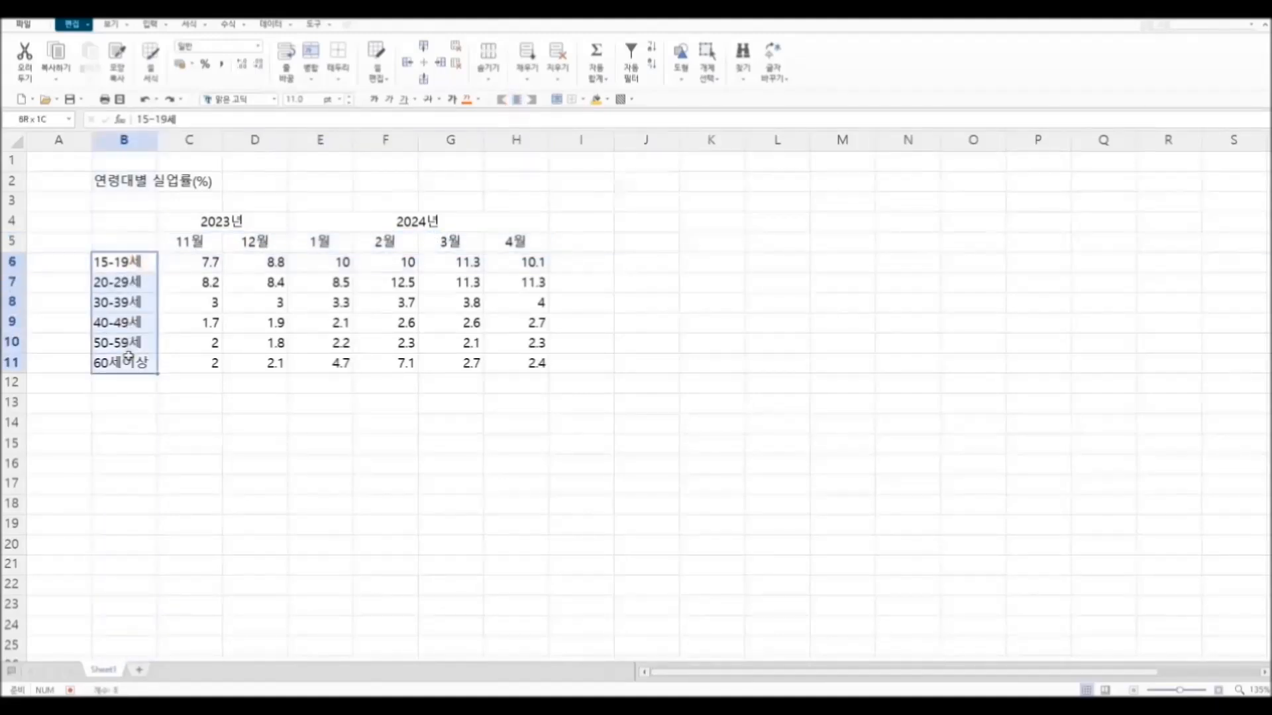
click(517, 99)
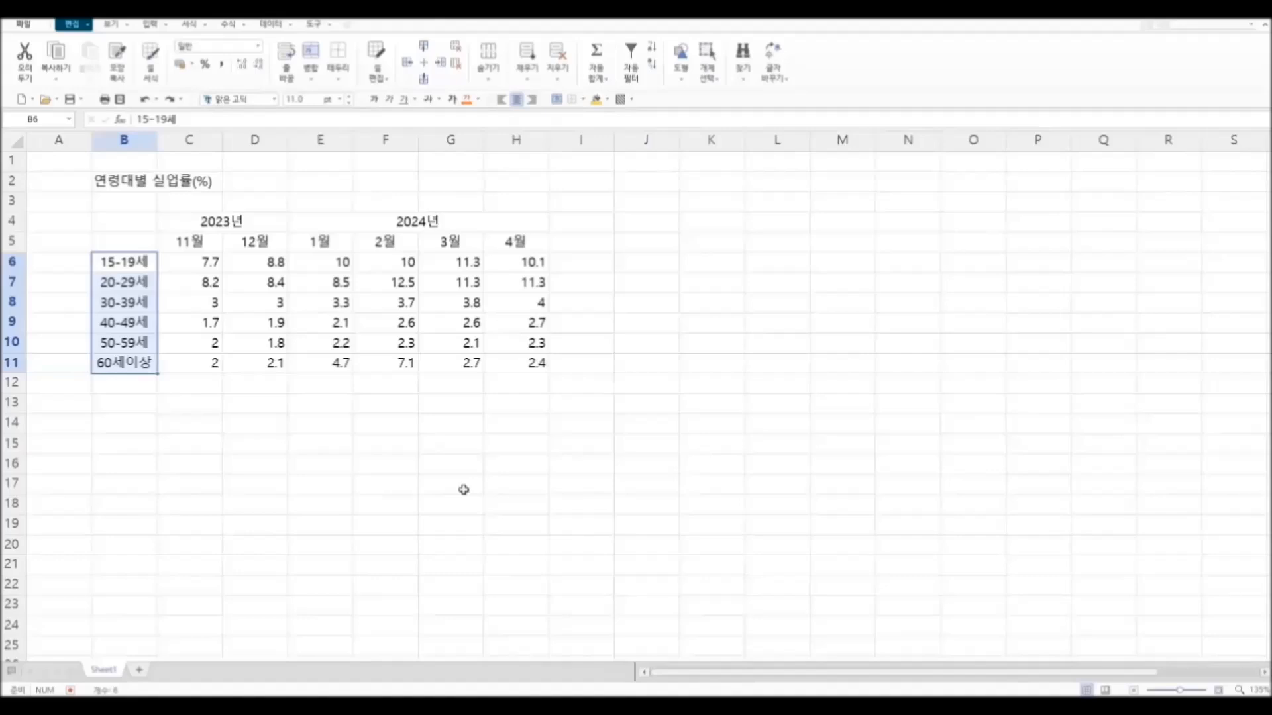
click(464, 490)
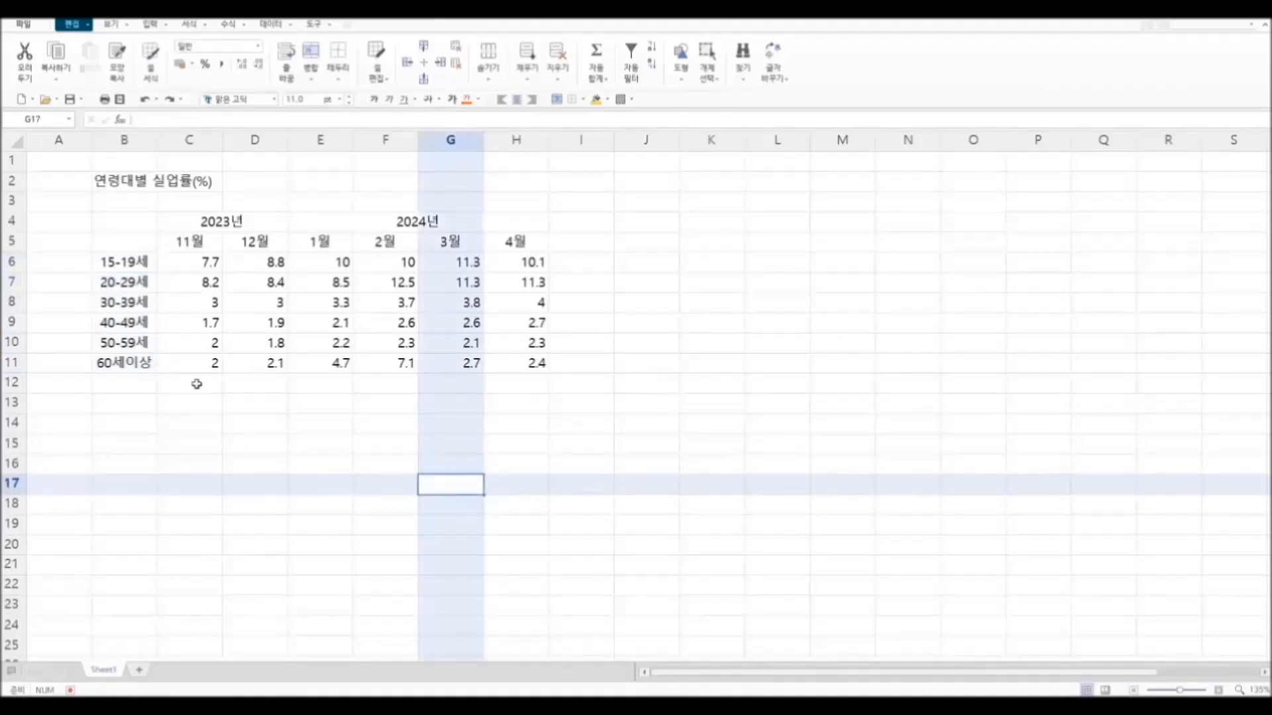
Step: Widen columns B to H together by the same small amount
drag(134, 140, 520, 141)
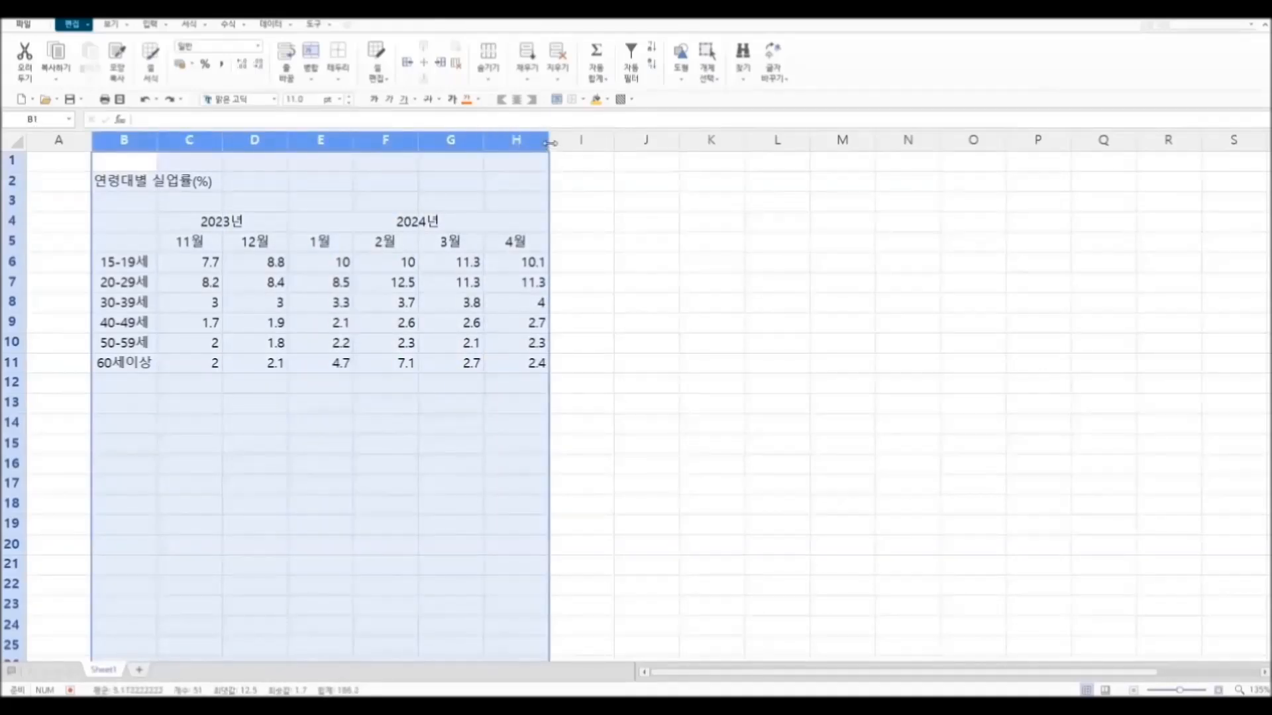
drag(549, 142, 560, 142)
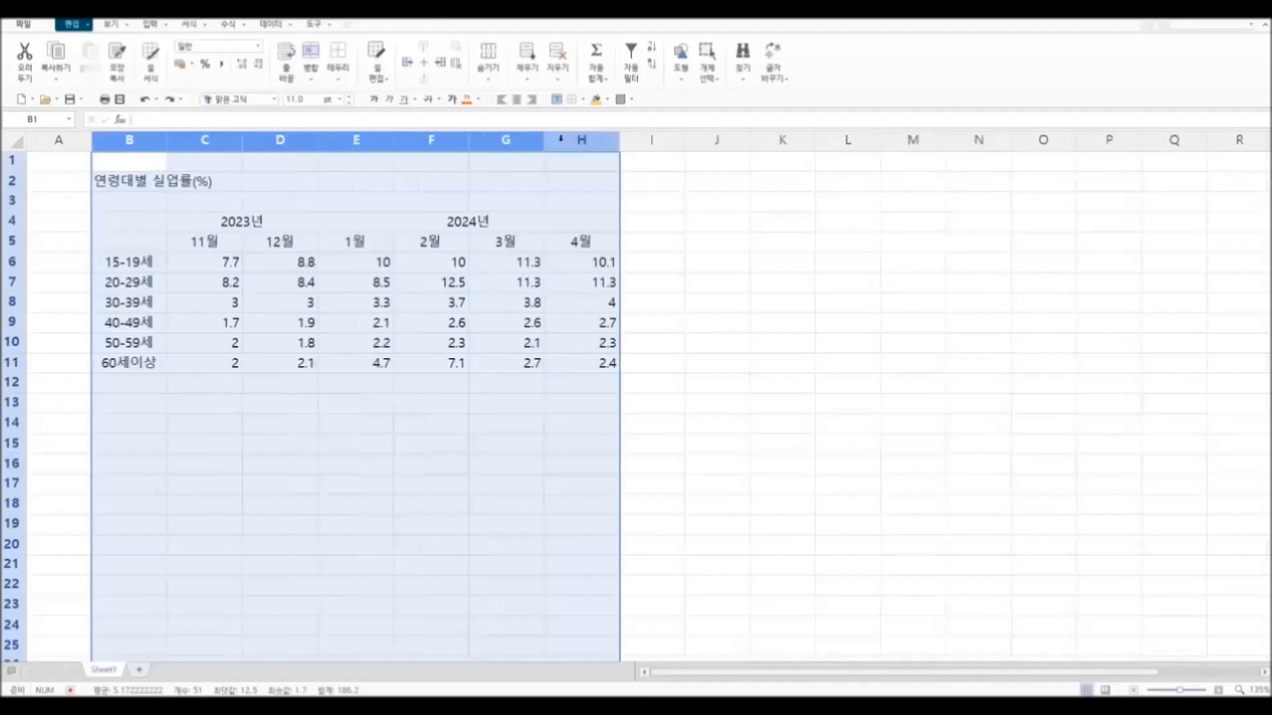
click(459, 448)
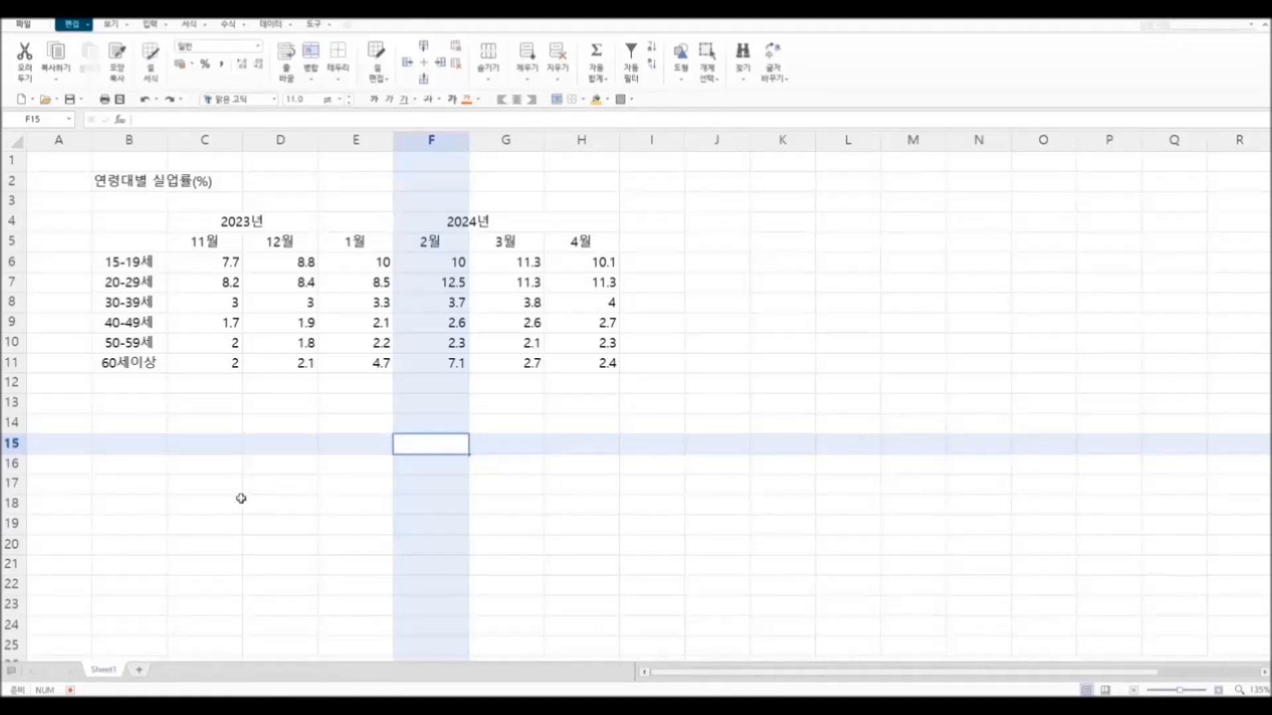
Step: Merge the empty header cells B4:B5 with the default alignment
drag(133, 223, 134, 240)
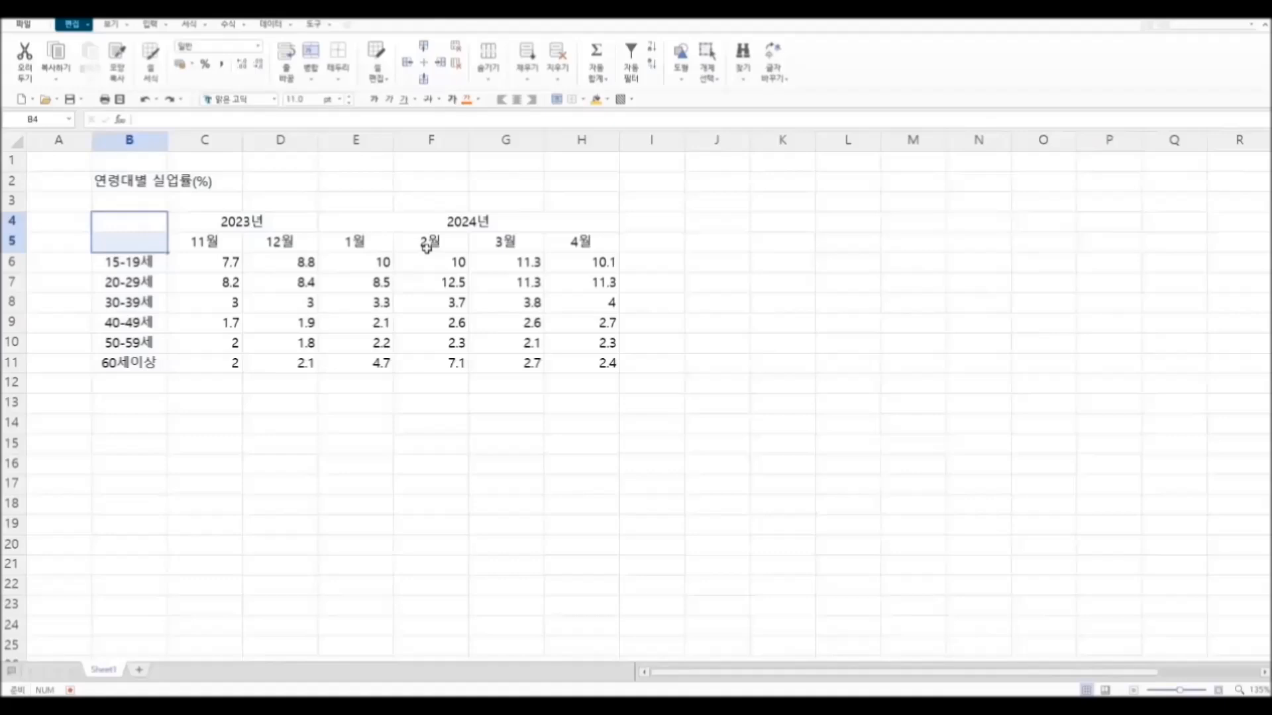
click(313, 80)
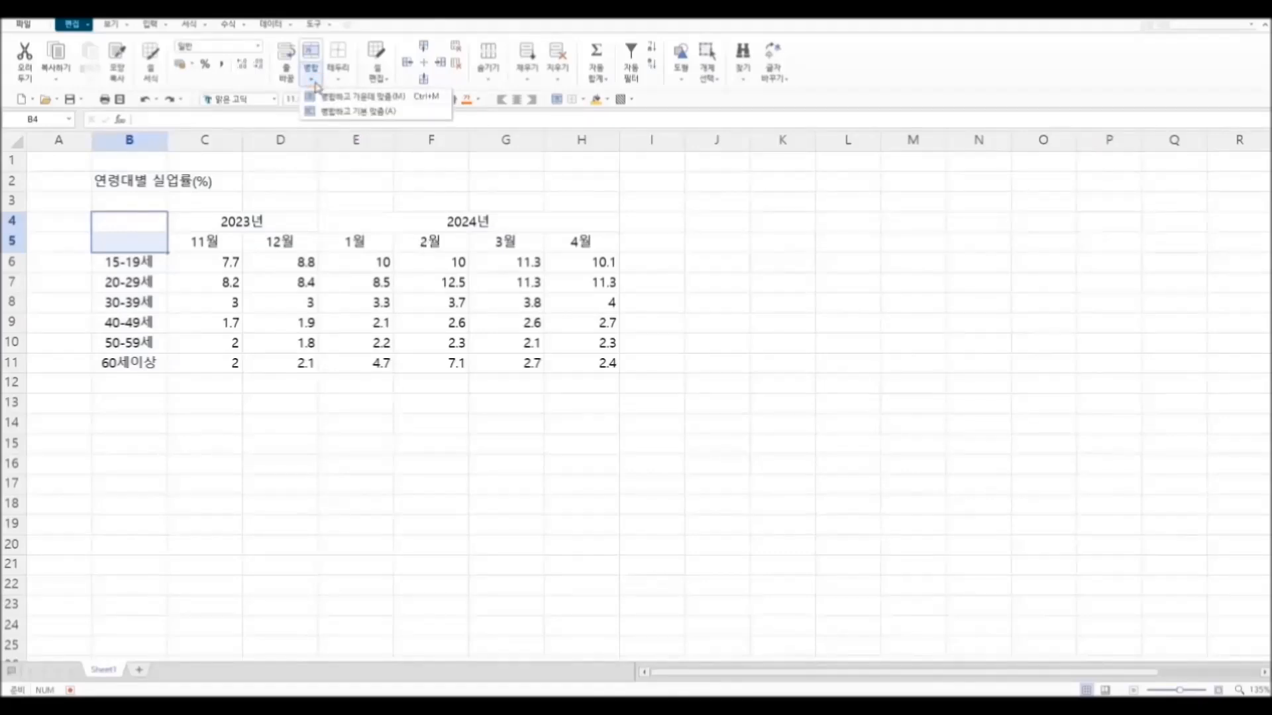
click(314, 112)
click(368, 465)
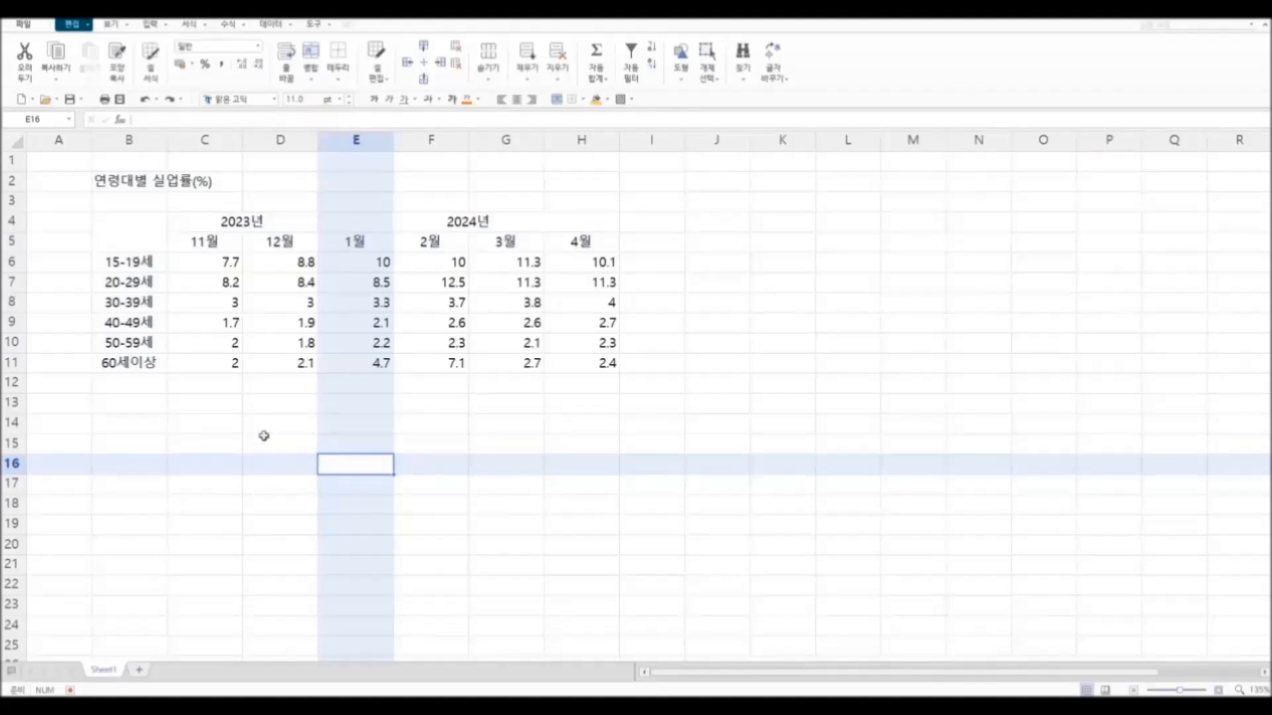
Step: Apply all inner and outer borders to the unemployment table B4:H11
drag(133, 230, 291, 243)
drag(369, 253, 606, 363)
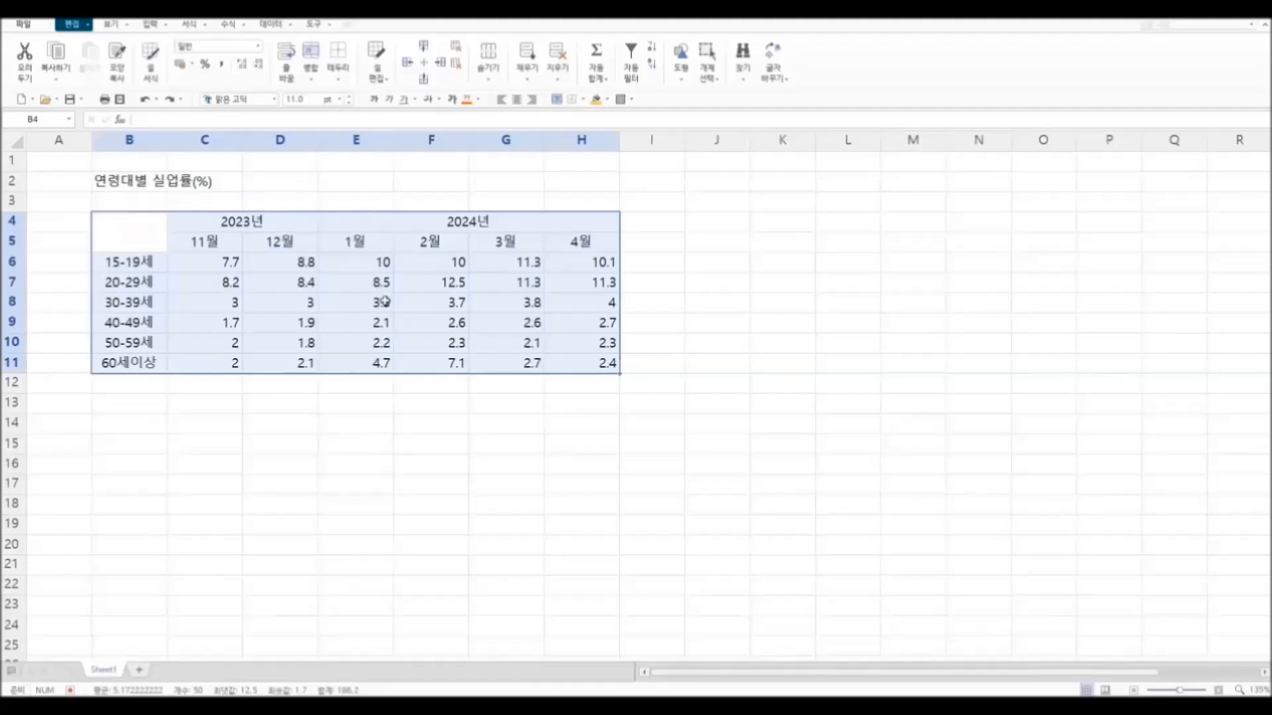
click(343, 79)
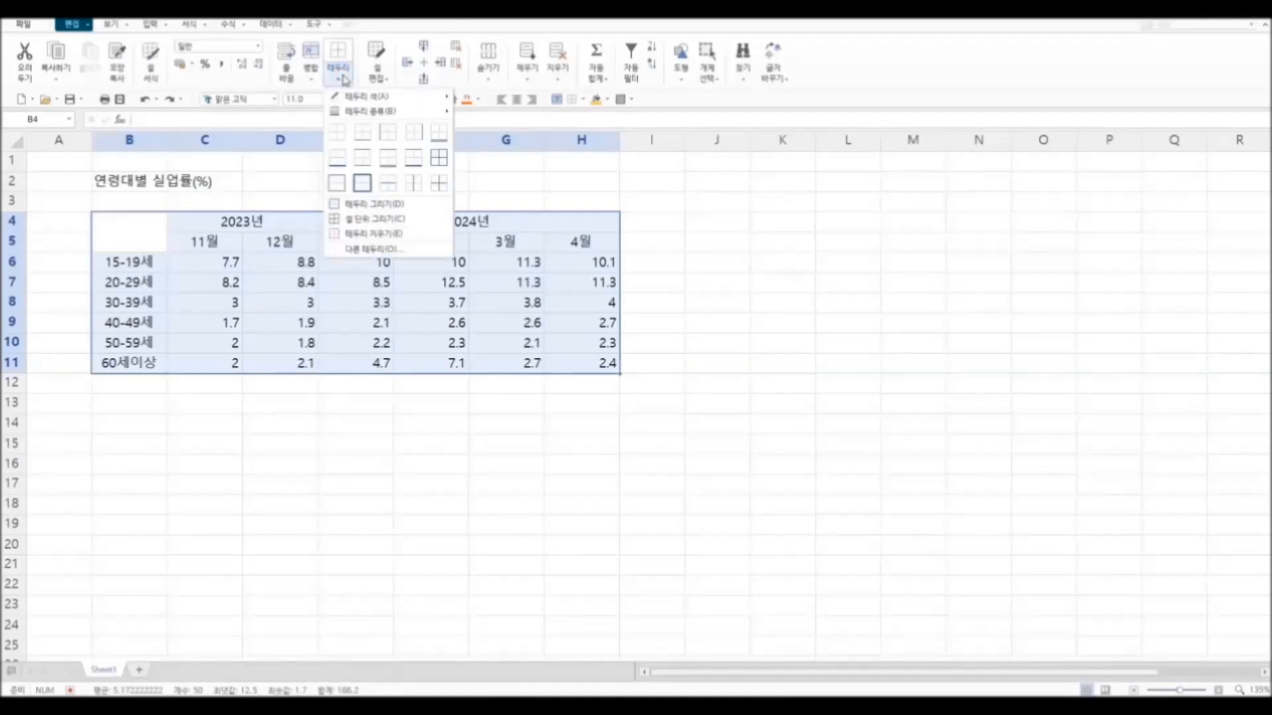
click(440, 165)
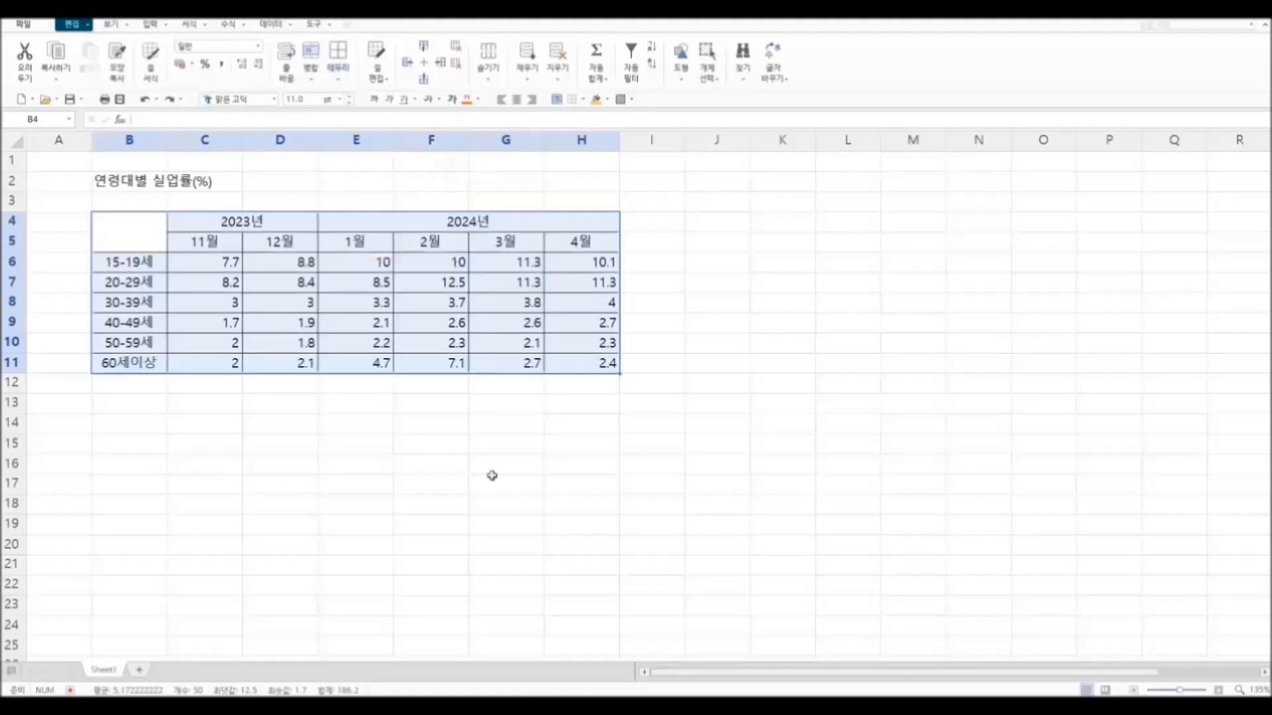
click(490, 510)
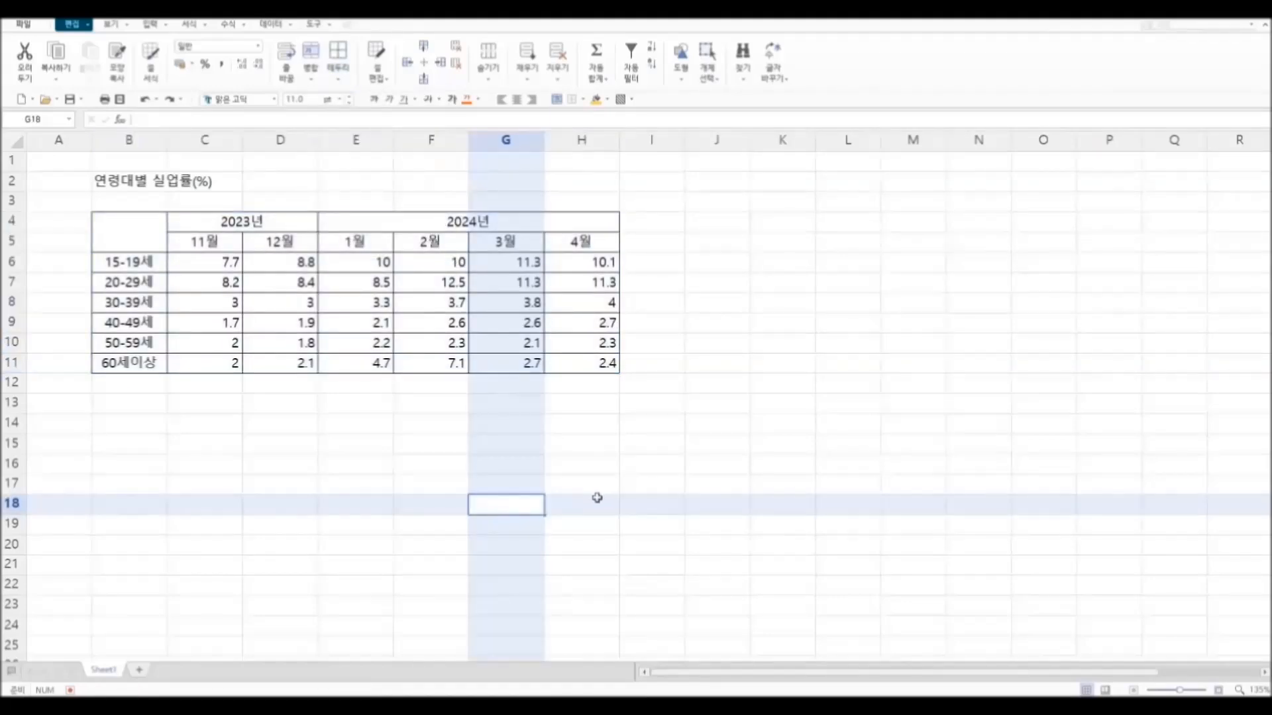
click(794, 500)
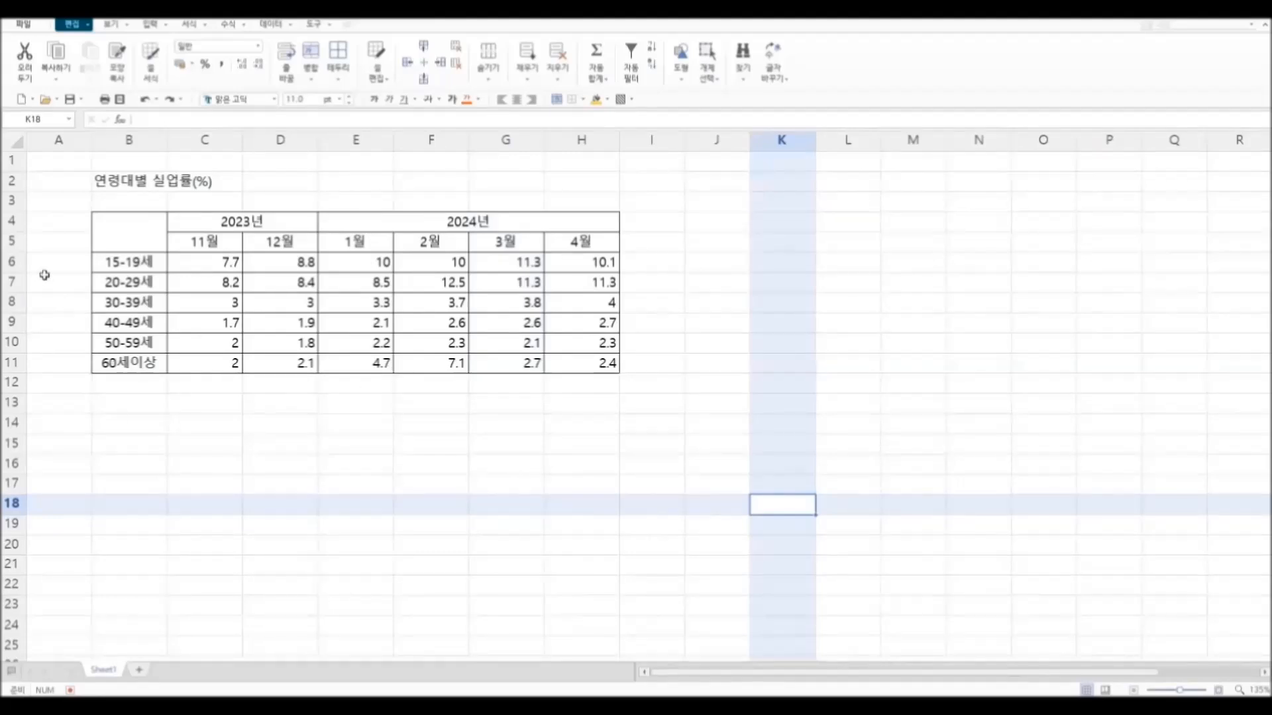
Step: Increase the height of table rows 4 to 11 evenly
drag(12, 221, 21, 382)
click(328, 549)
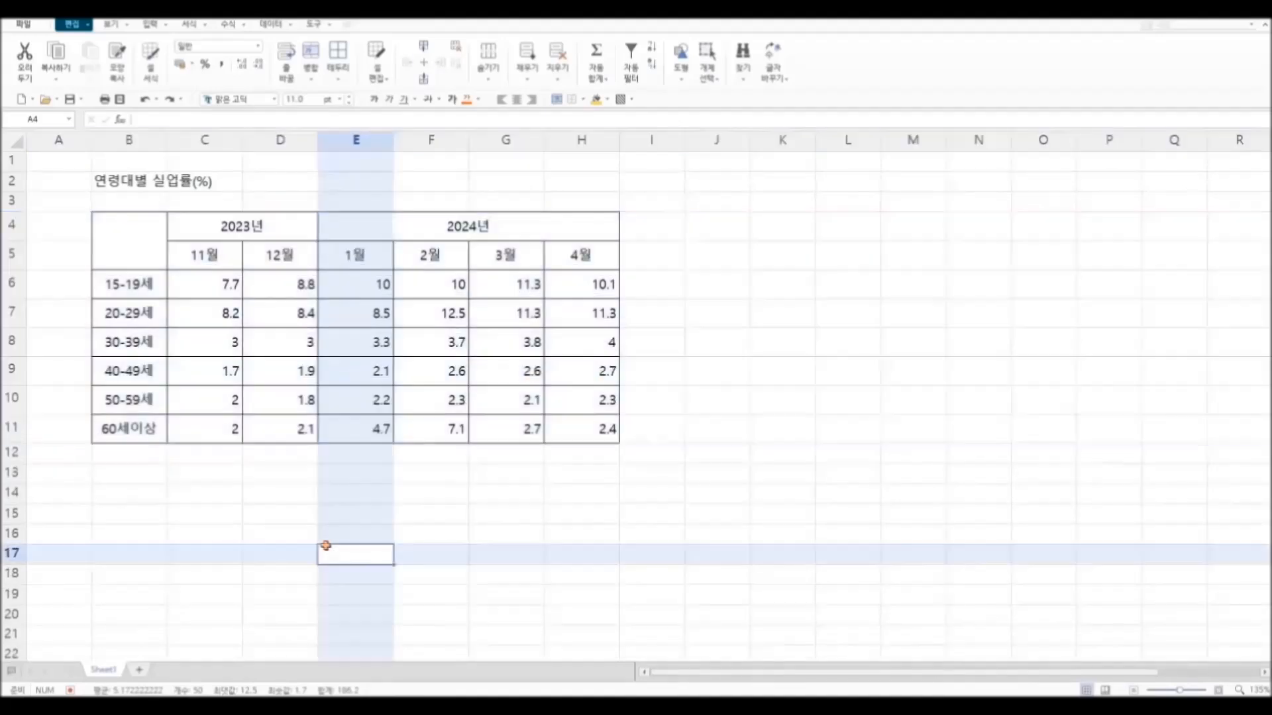
click(594, 560)
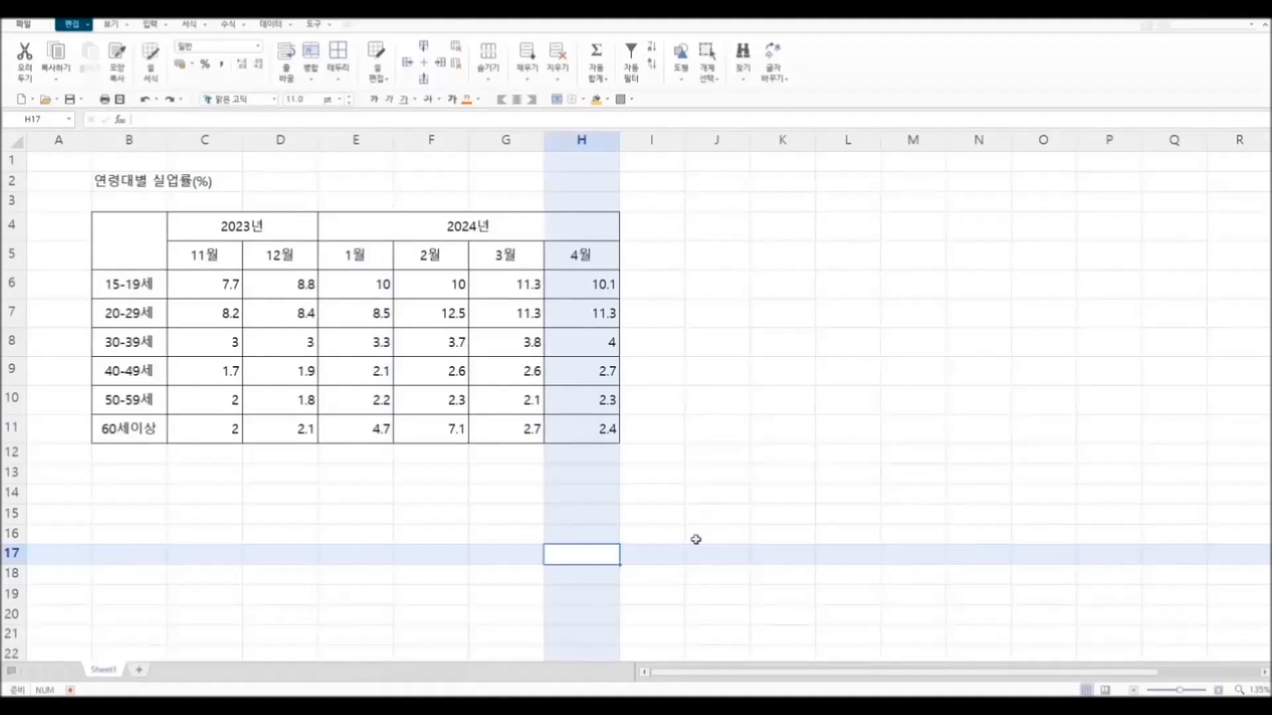
Step: Show the unemployment rates in C6:H11 with one decimal place and centre them
drag(198, 285, 569, 423)
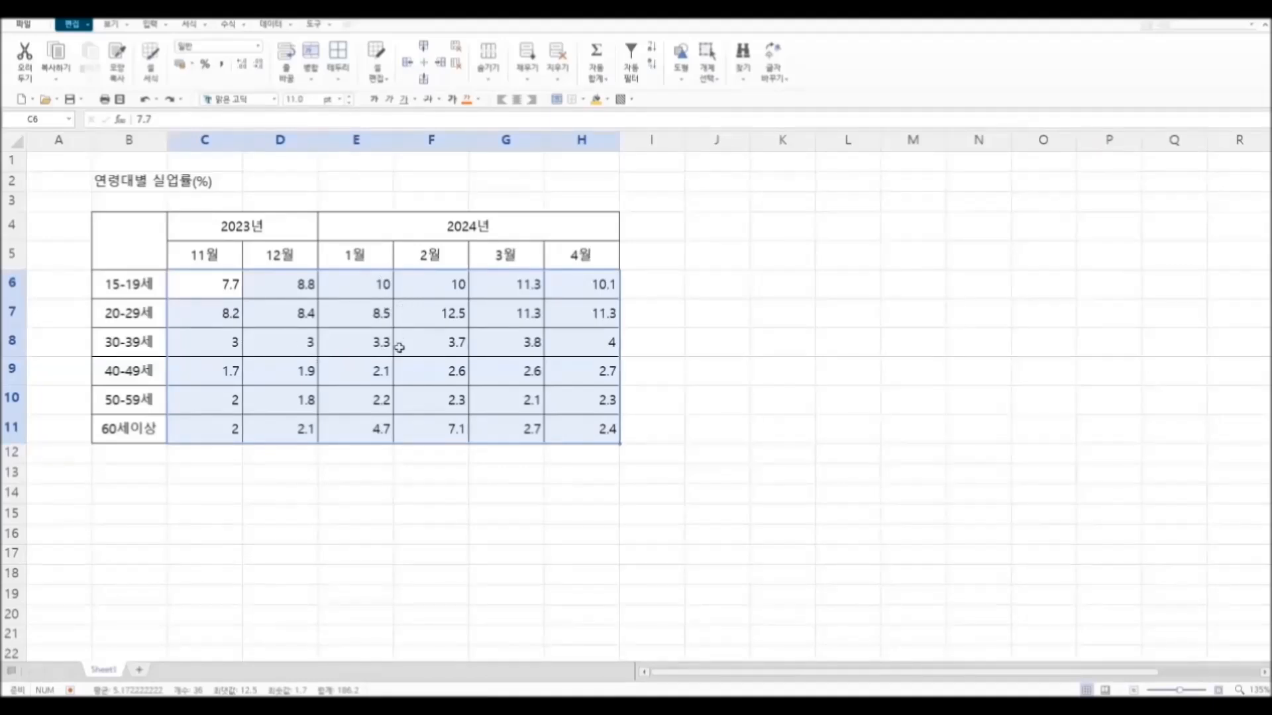
click(242, 66)
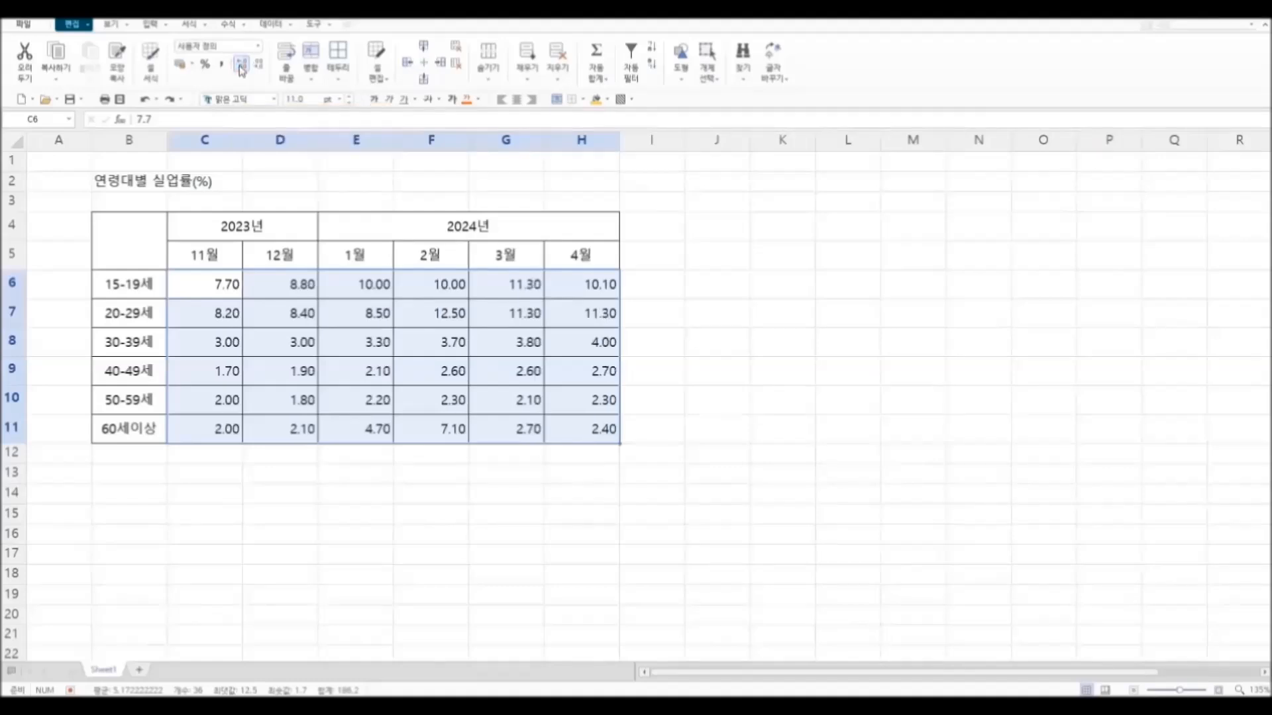
click(259, 64)
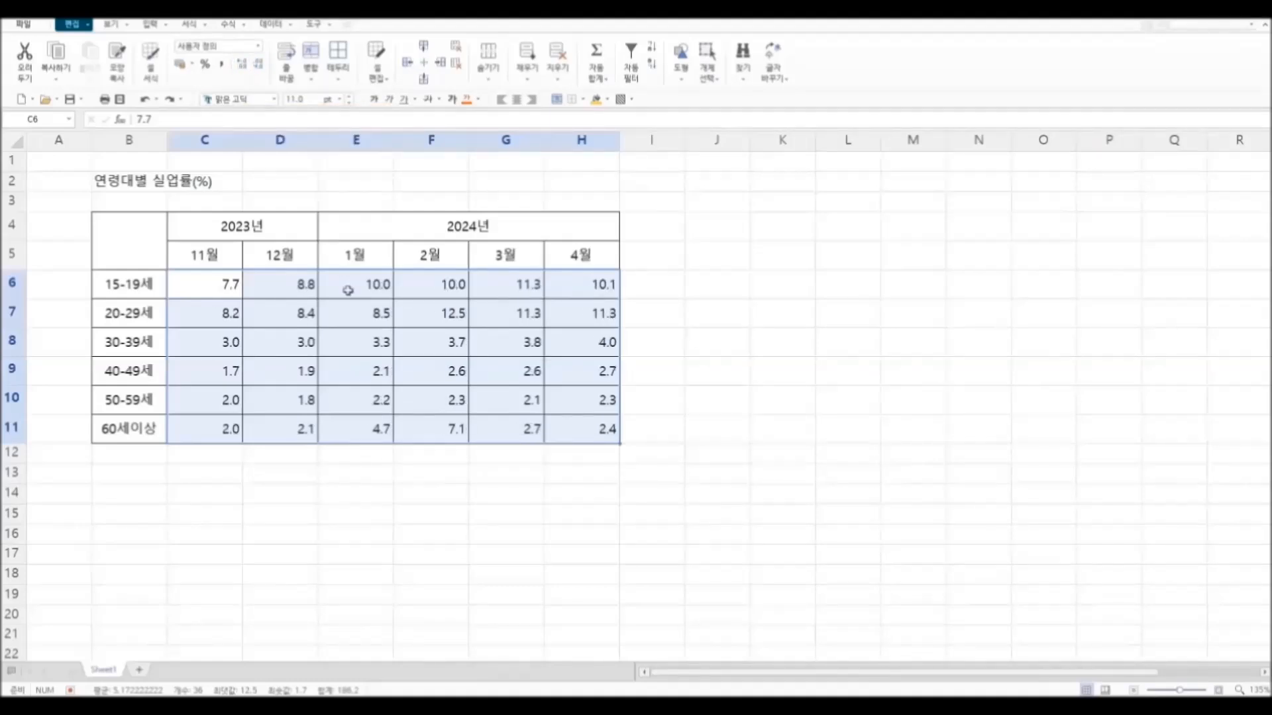
click(518, 100)
click(669, 533)
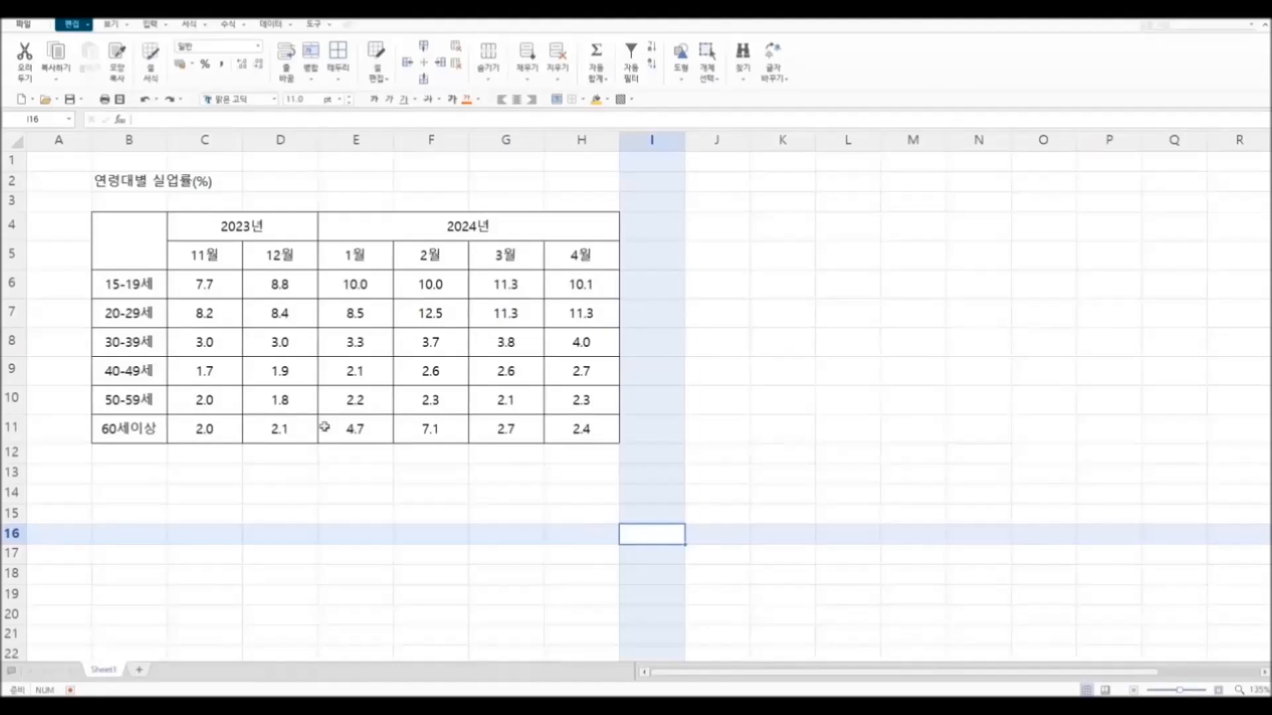
Step: Enter 연령대 and 기간 on two lines in merged cell B4, with 기간 shifted to the cell's right edge
click(131, 239)
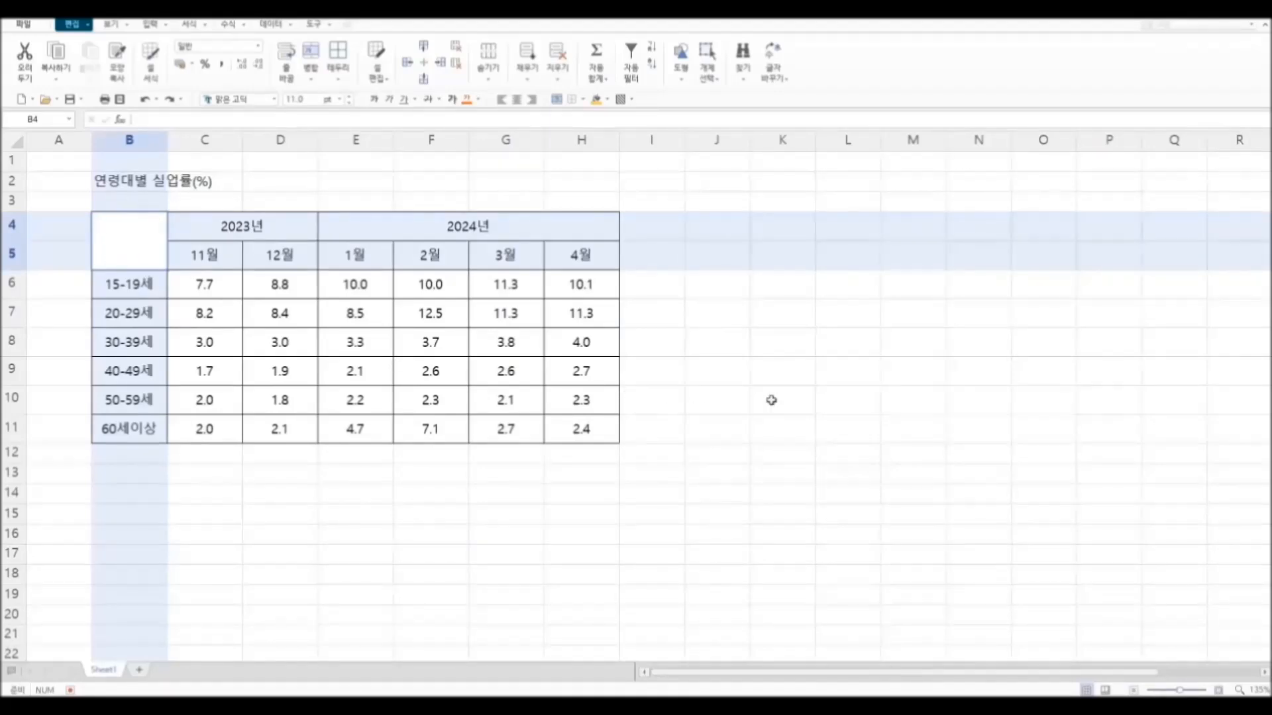
text(연령대)
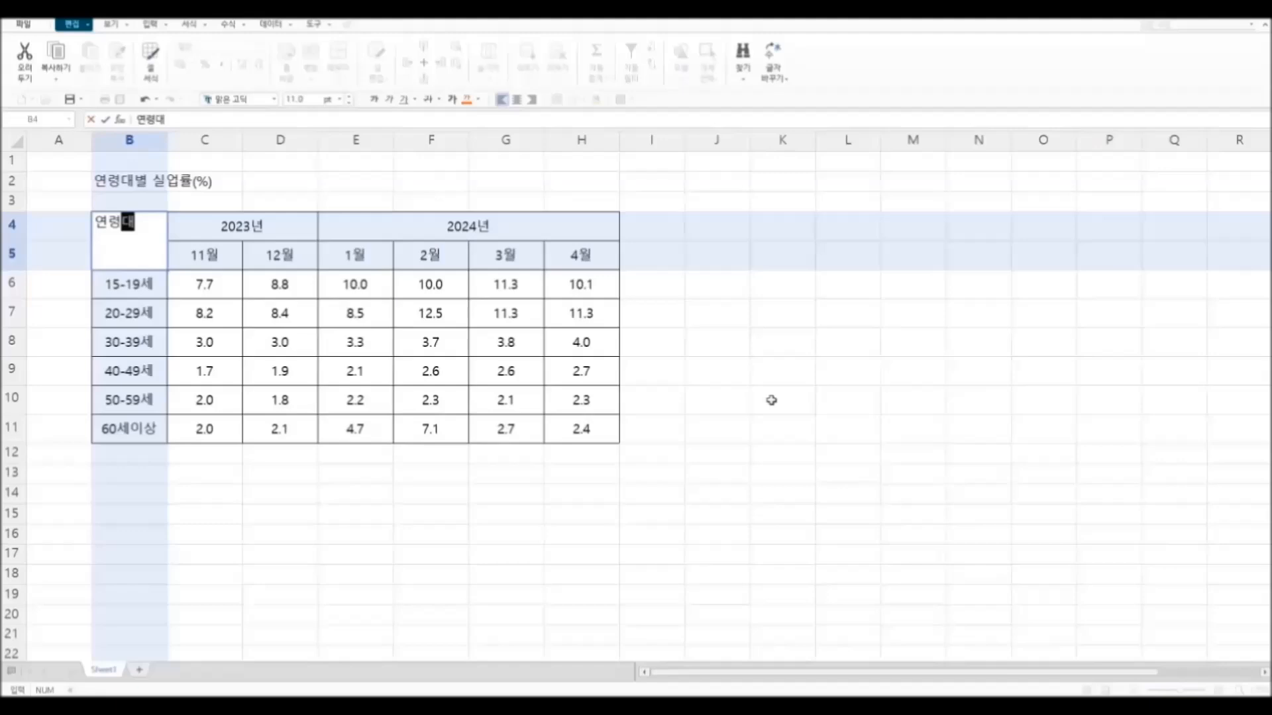
key(alt+Return)
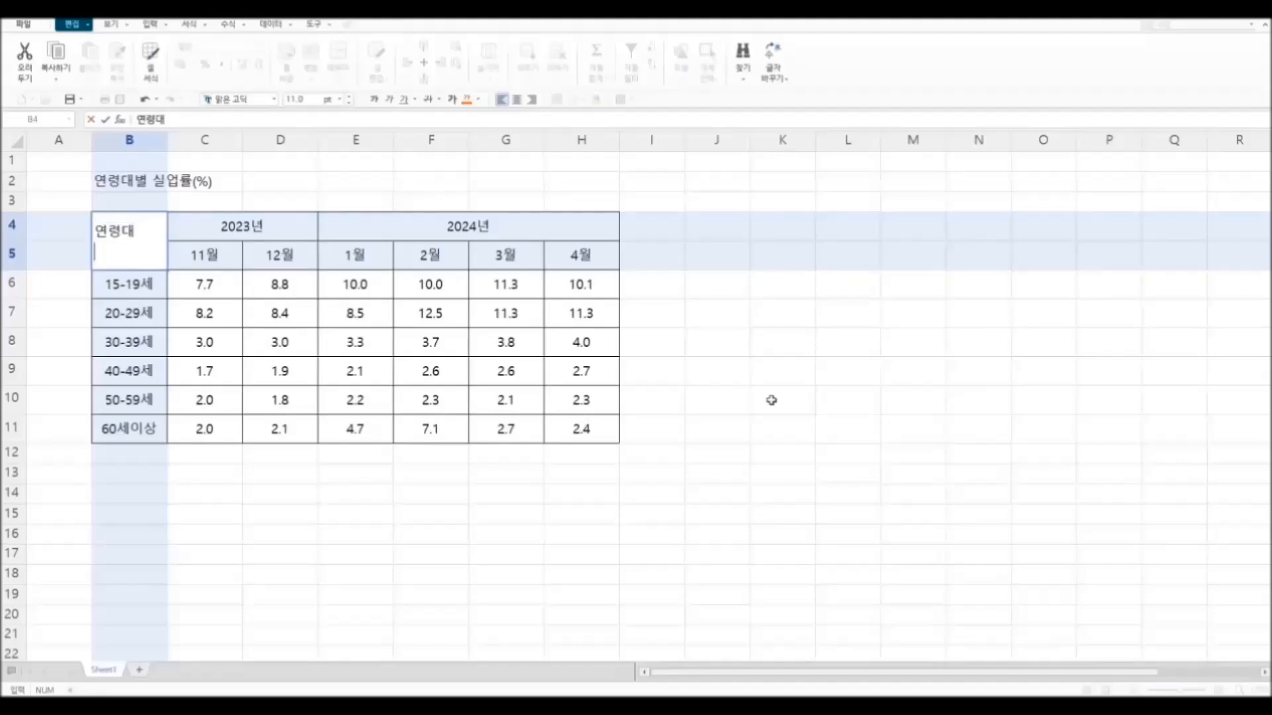
text(기간)
click(387, 555)
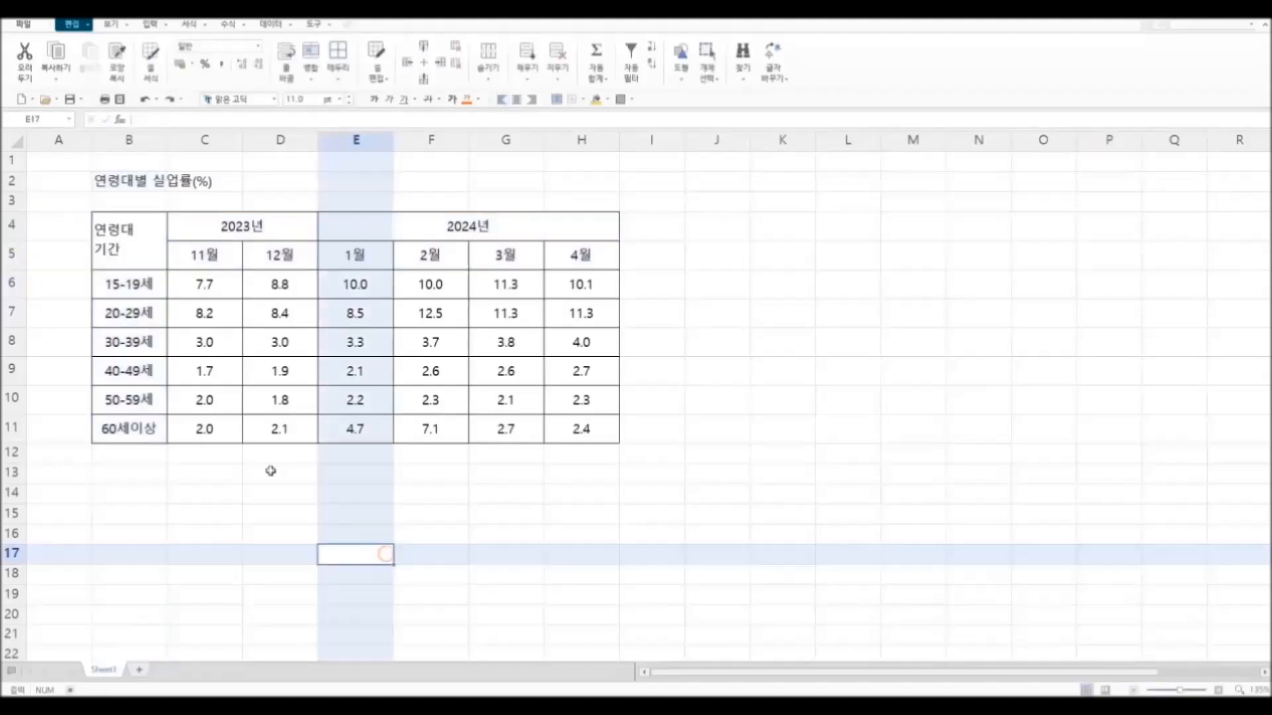
double_click(98, 252)
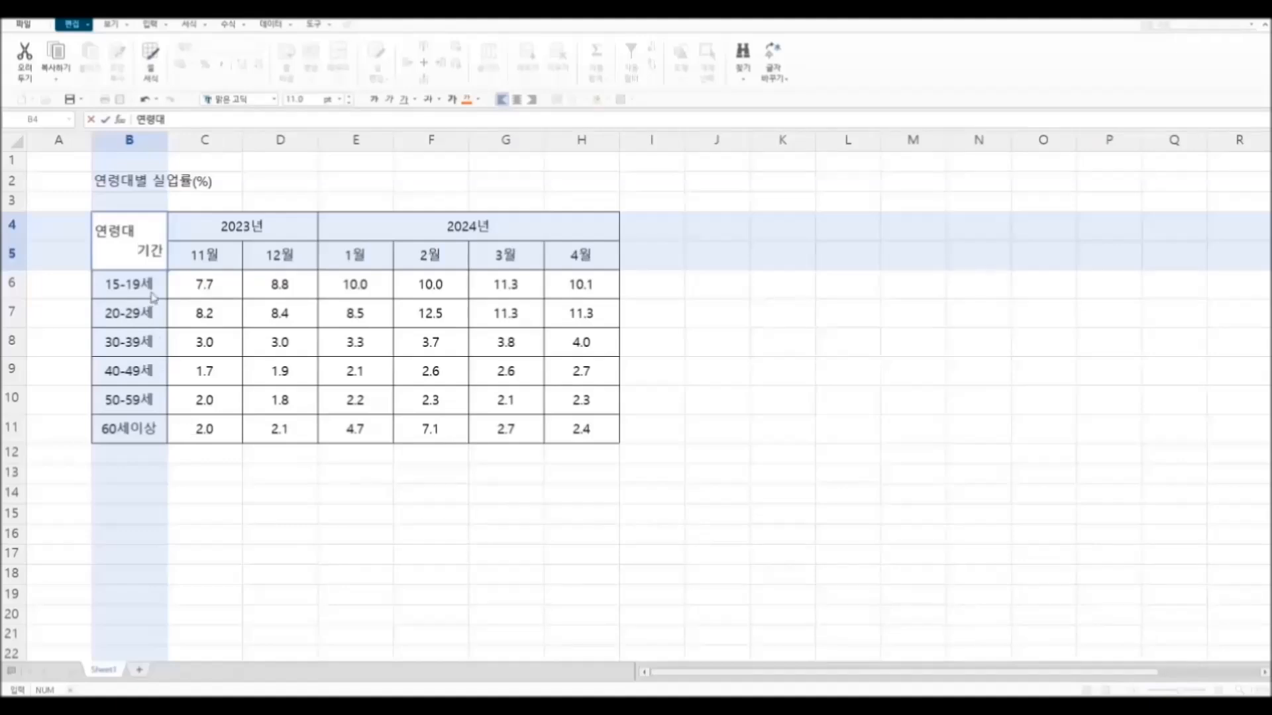
click(357, 595)
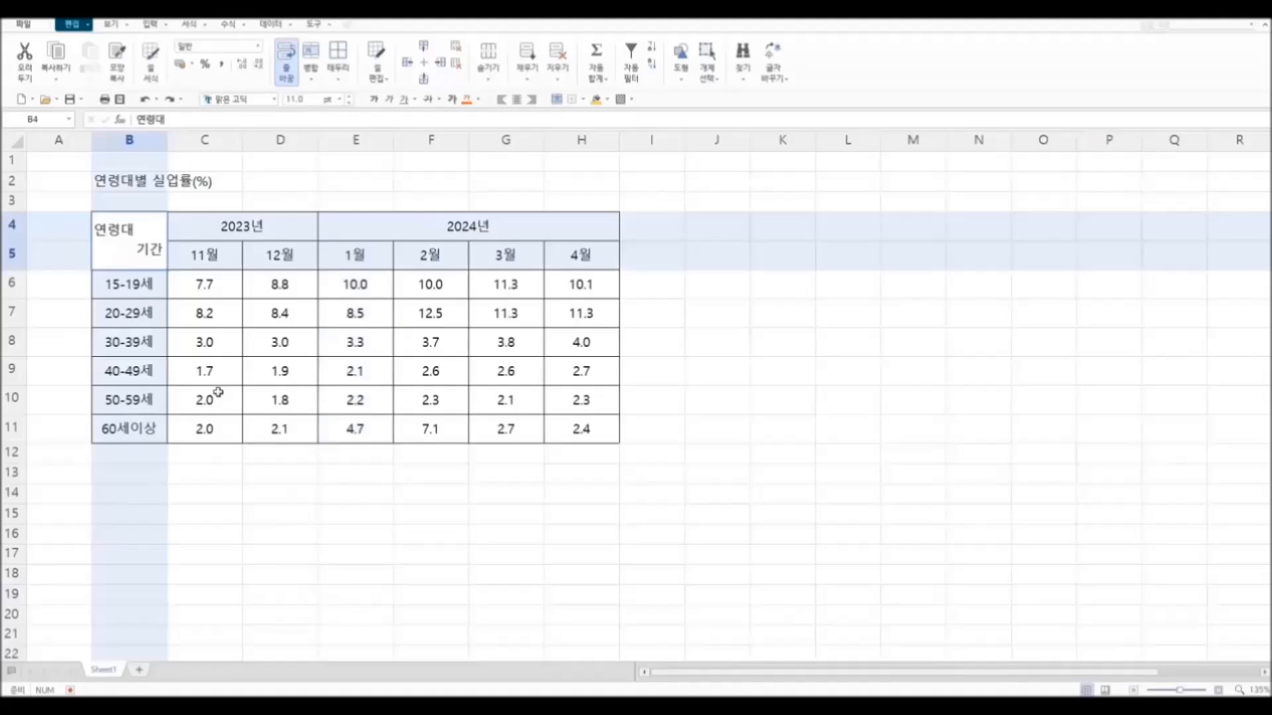
Step: Add a diagonal border to cell B4 running from its lower-left to its upper-right corner
click(338, 81)
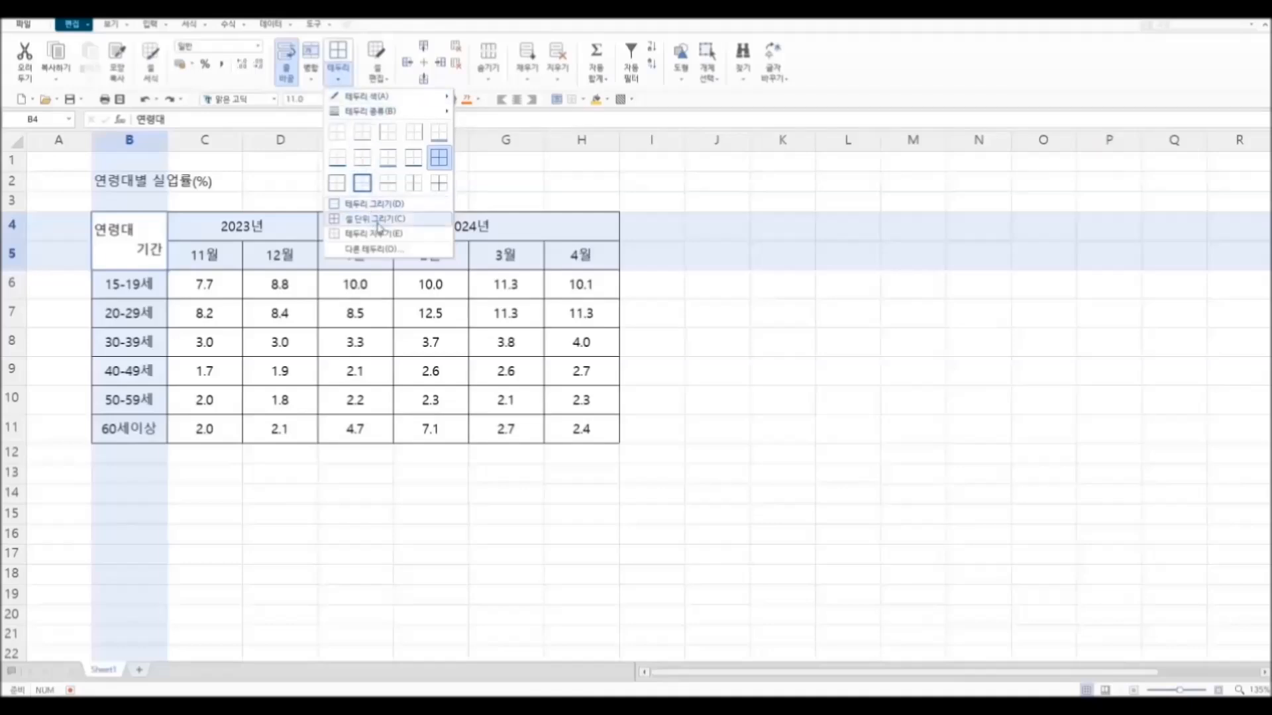
click(398, 253)
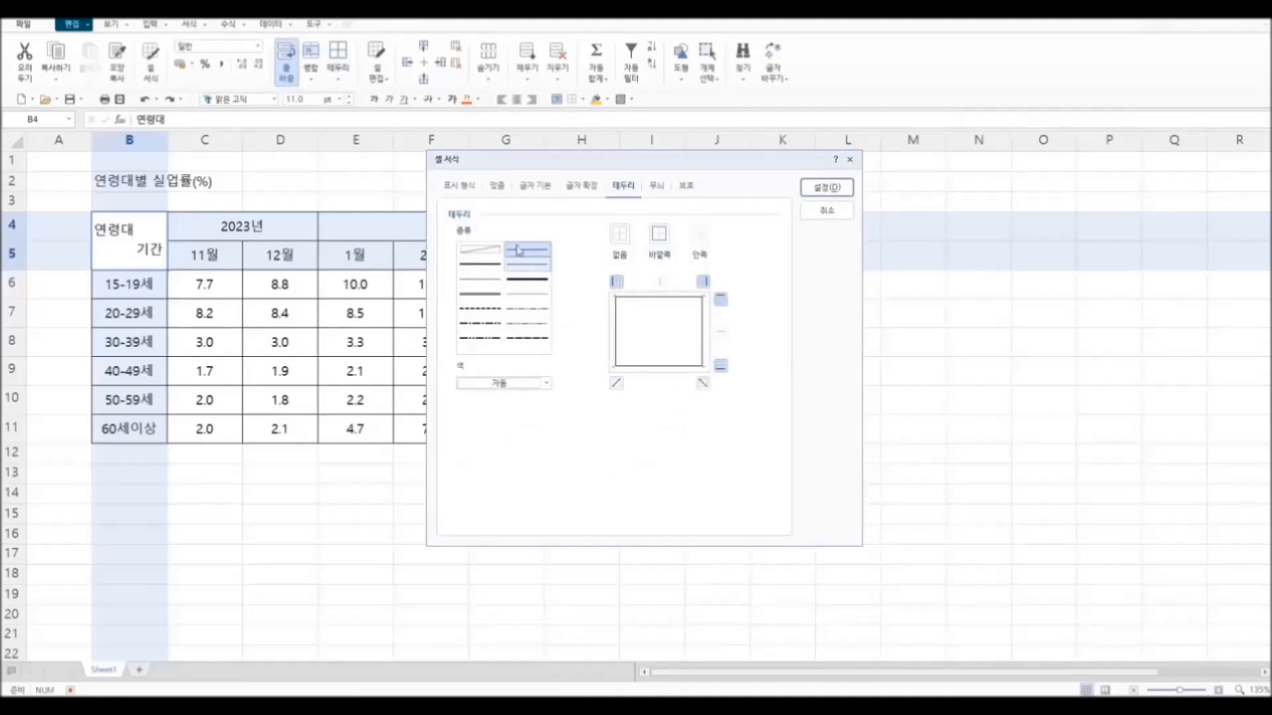
click(618, 385)
click(828, 187)
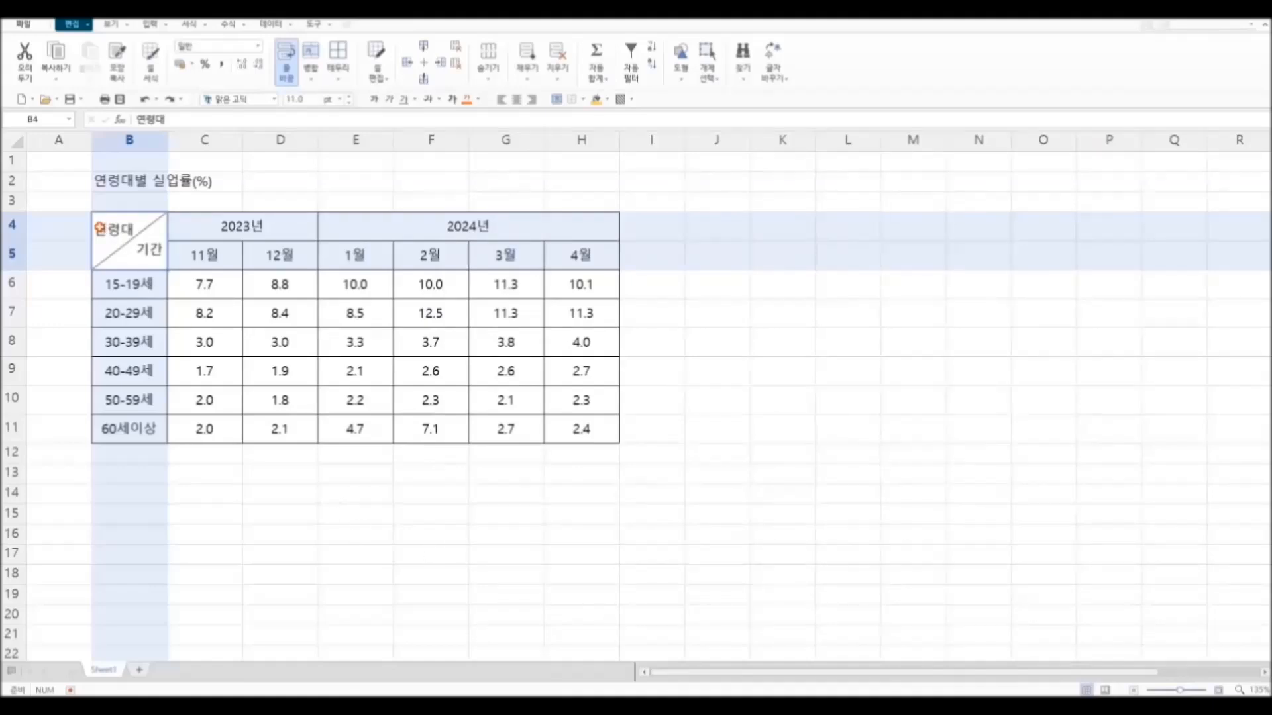
Step: Reduce the font size of the text 연령대 and 기간 in cell B4 to 8 pt
double_click(100, 228)
drag(99, 229, 164, 257)
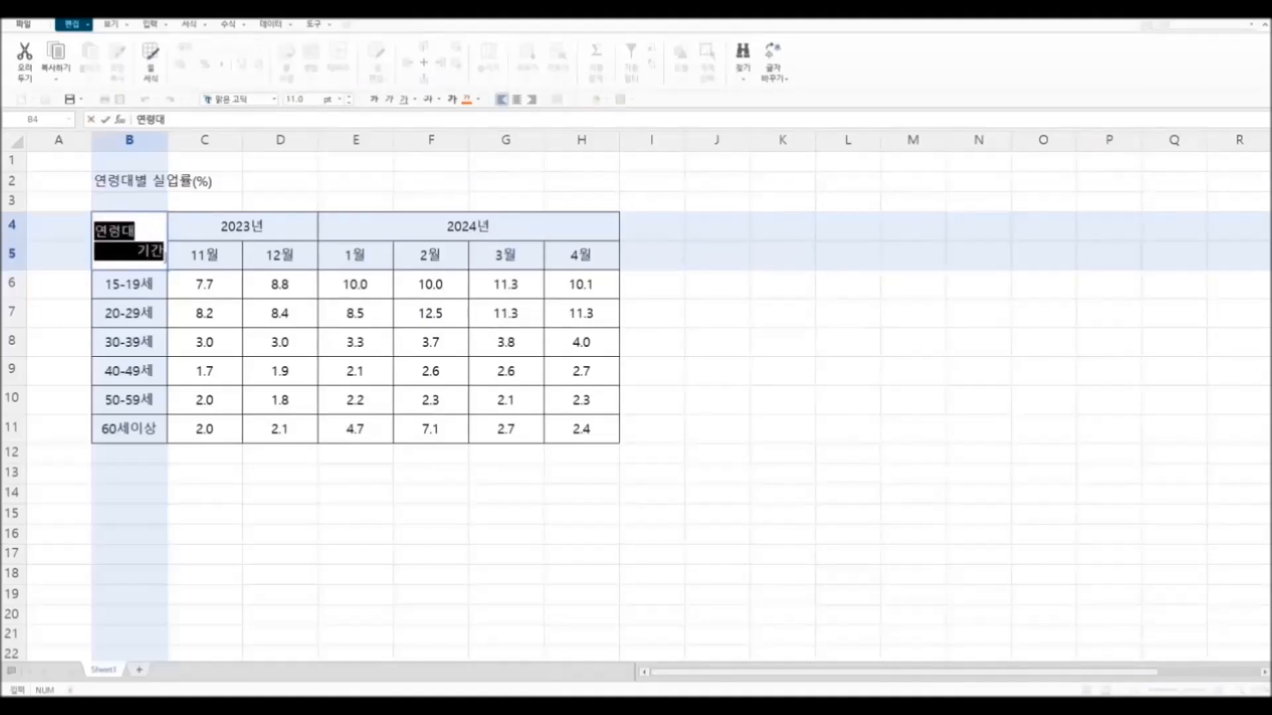
click(352, 99)
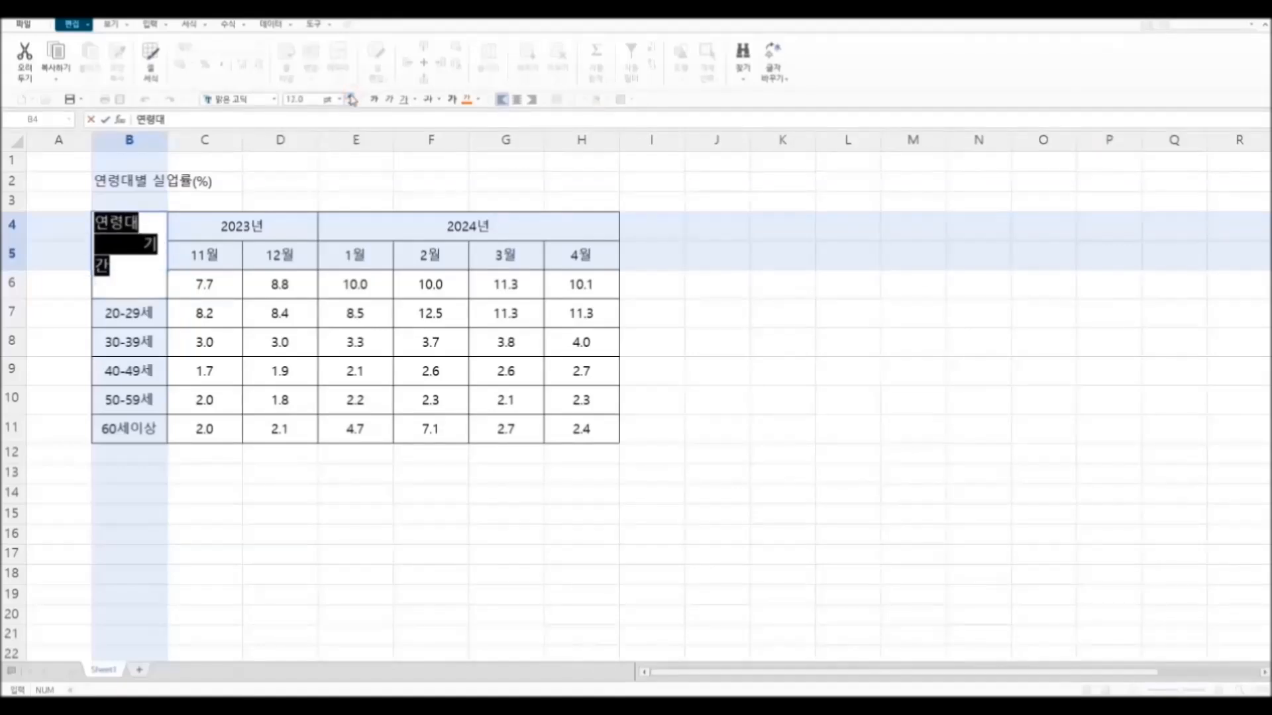
click(351, 103)
click(351, 103)
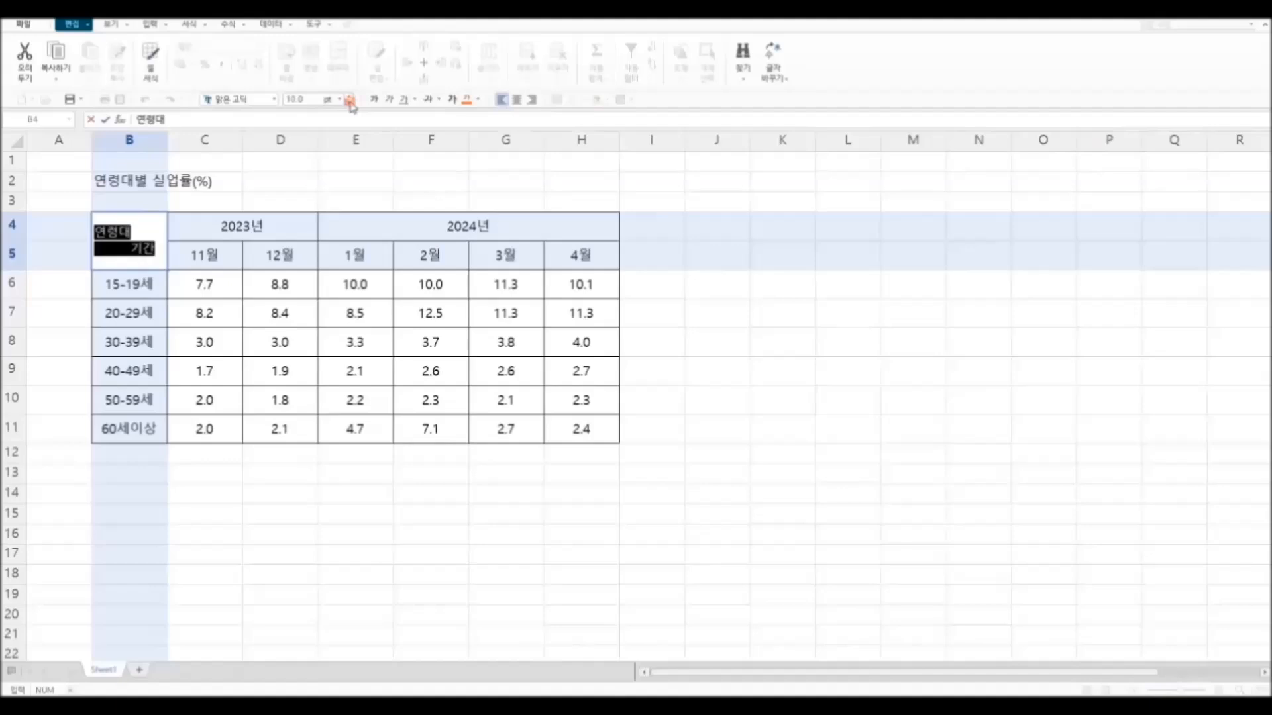
click(351, 103)
click(351, 103)
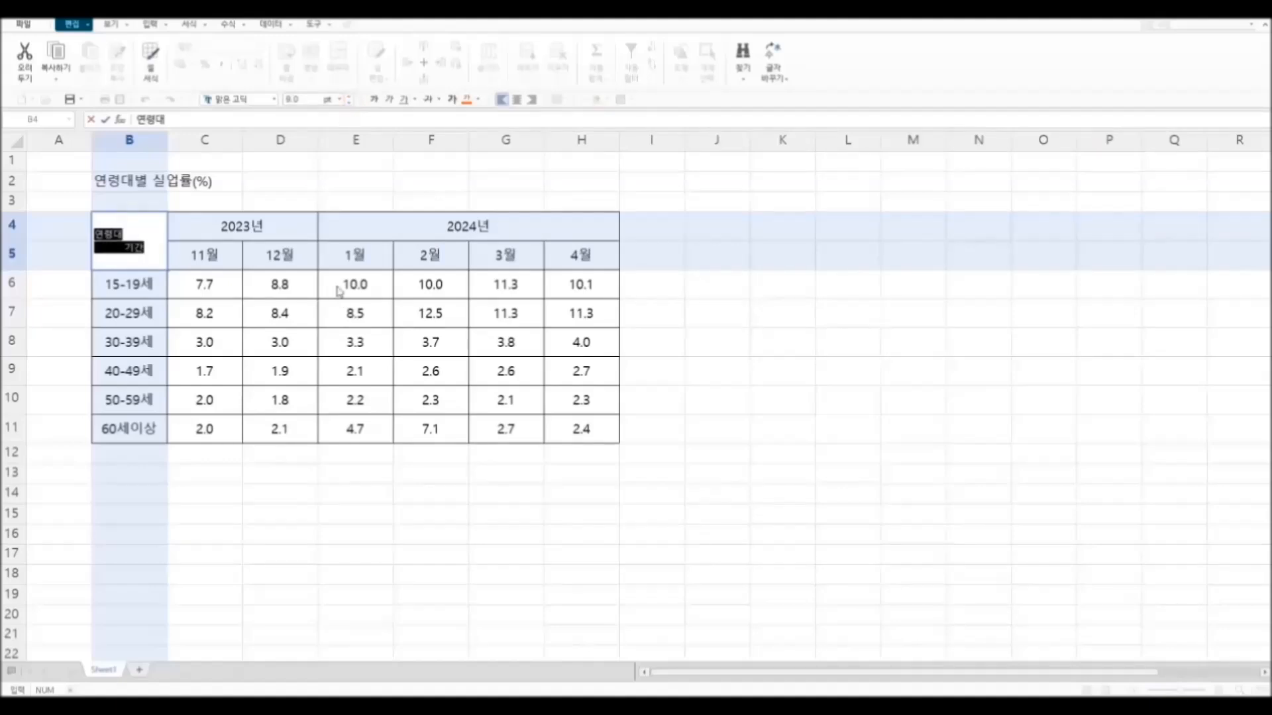
click(317, 501)
Step: Adjust the spacing in cell B4 so 기간 sits nearer the right border and 연령대 is slightly indented
double_click(126, 247)
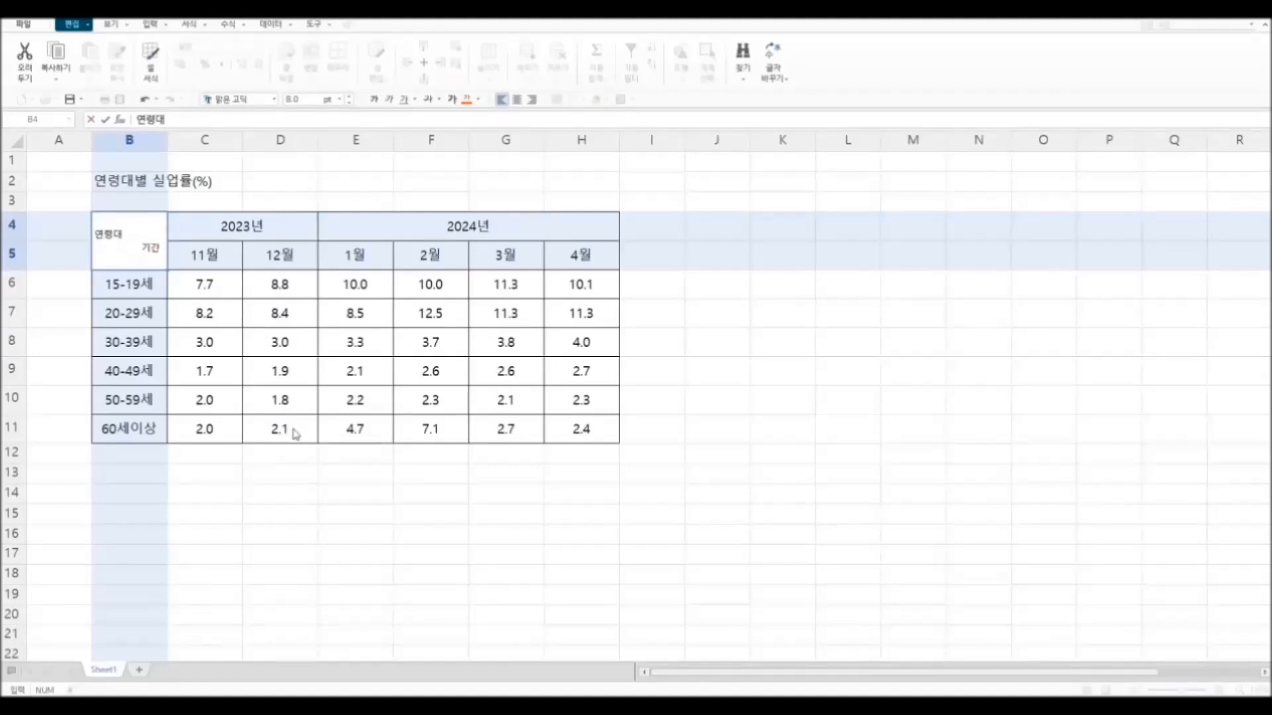
click(327, 478)
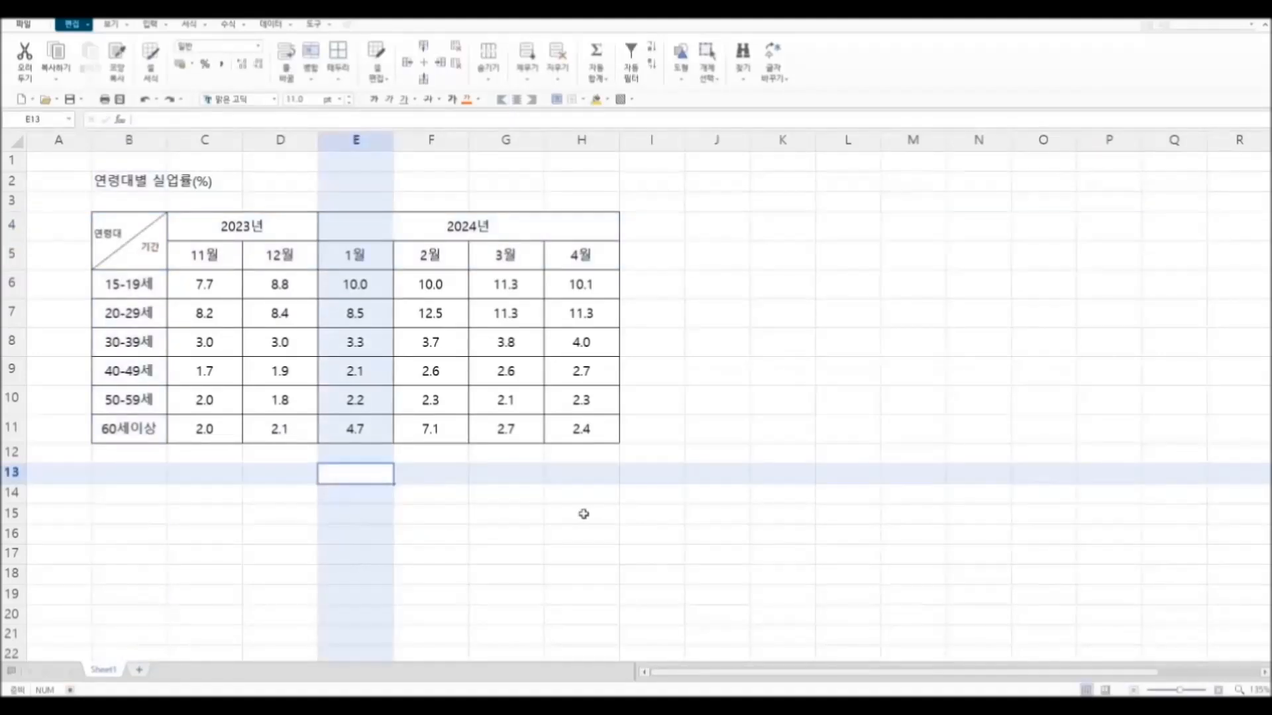
double_click(100, 236)
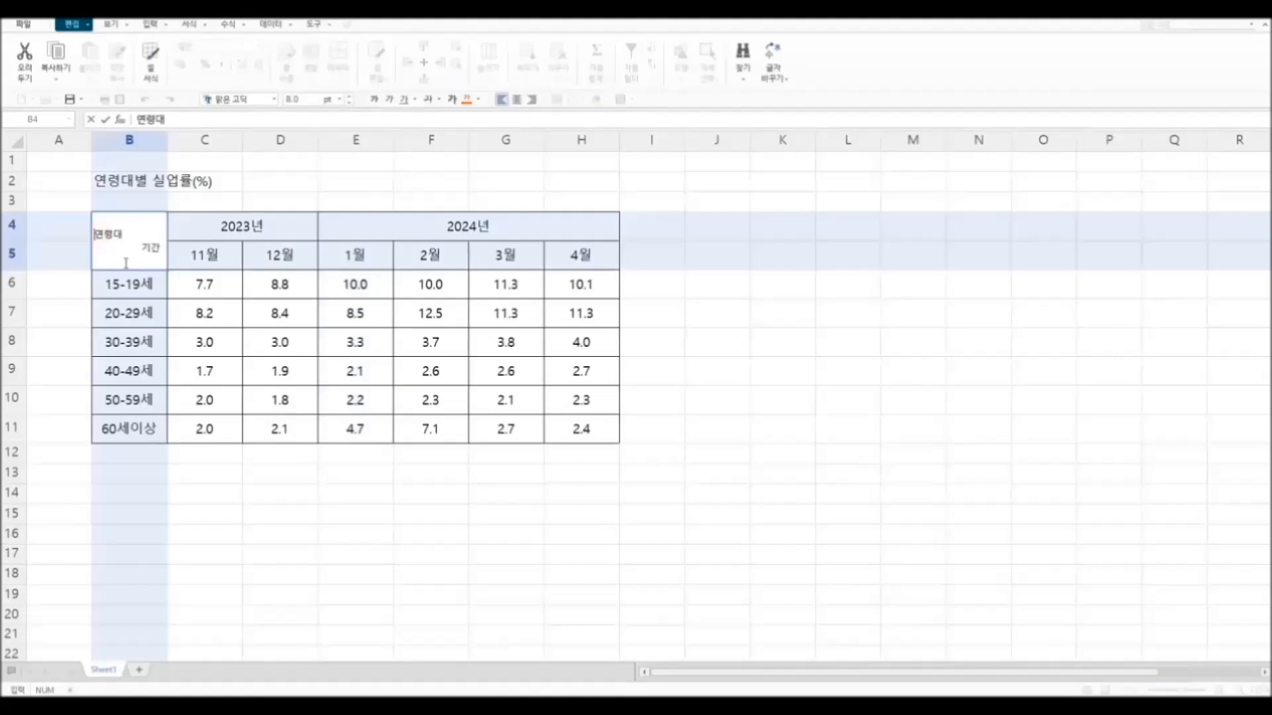
click(424, 516)
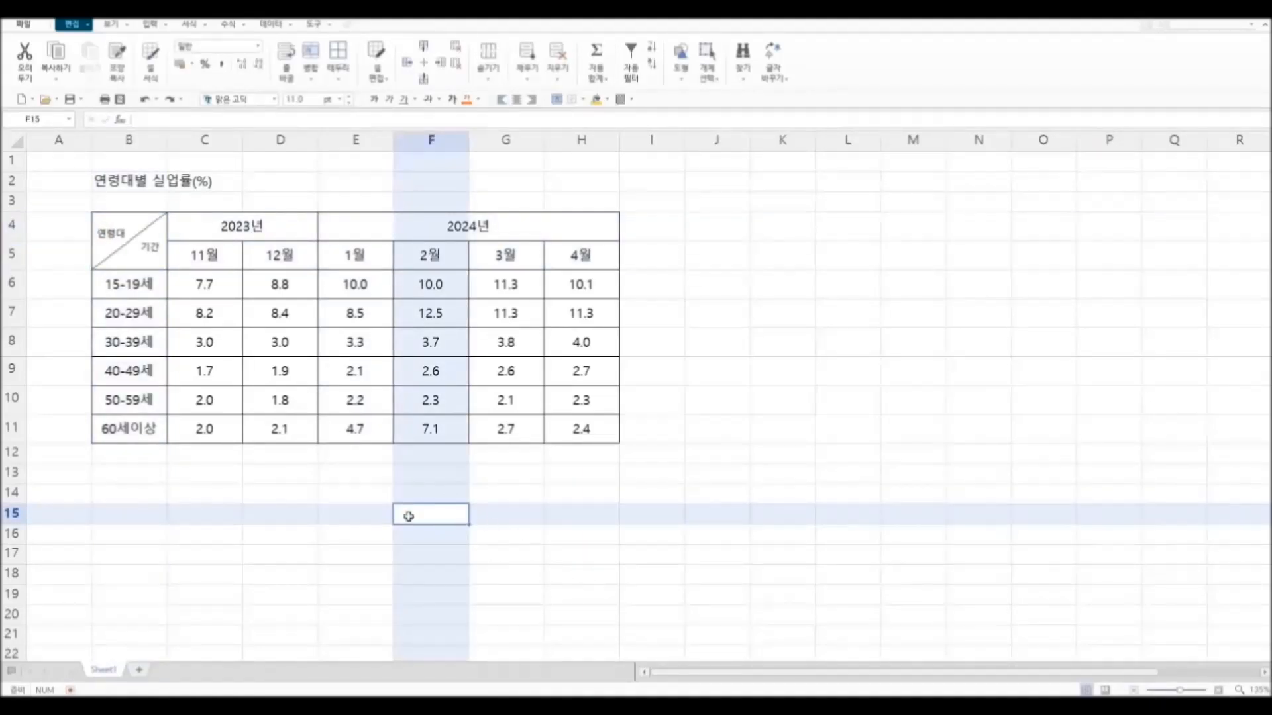
Step: Apply a thick outside border around the whole table B4:H11
drag(123, 236, 557, 429)
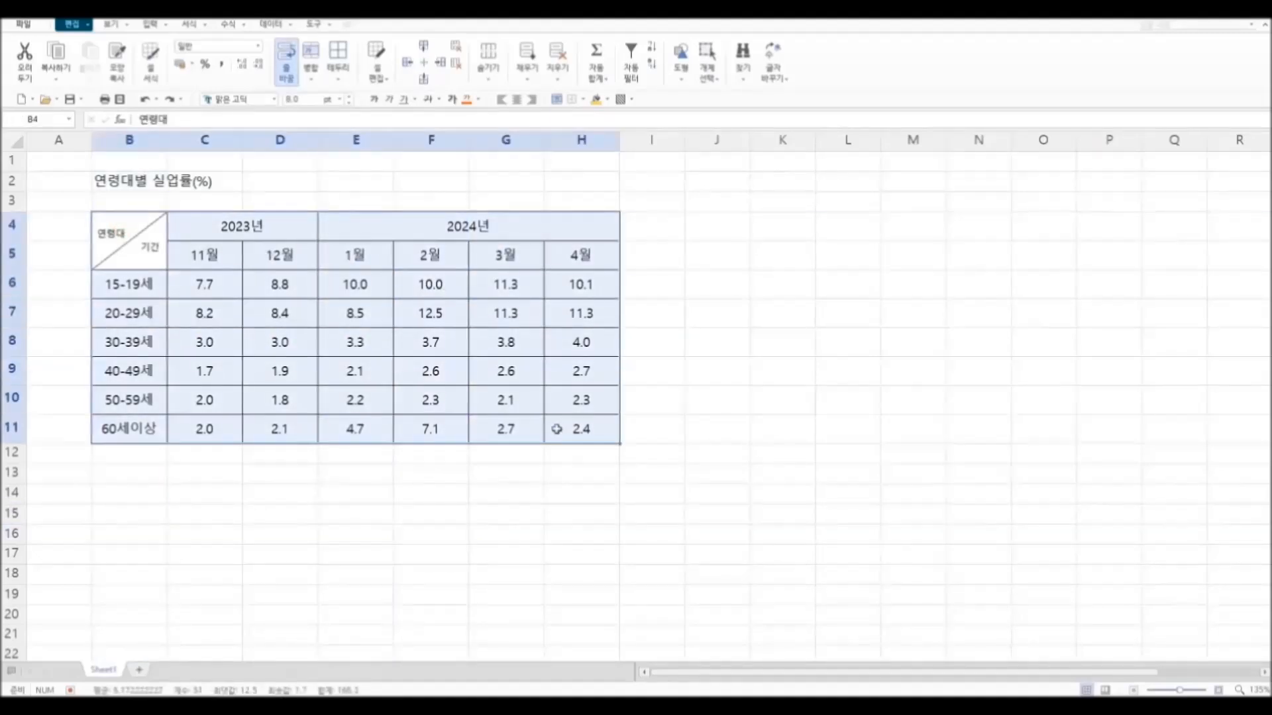
click(339, 80)
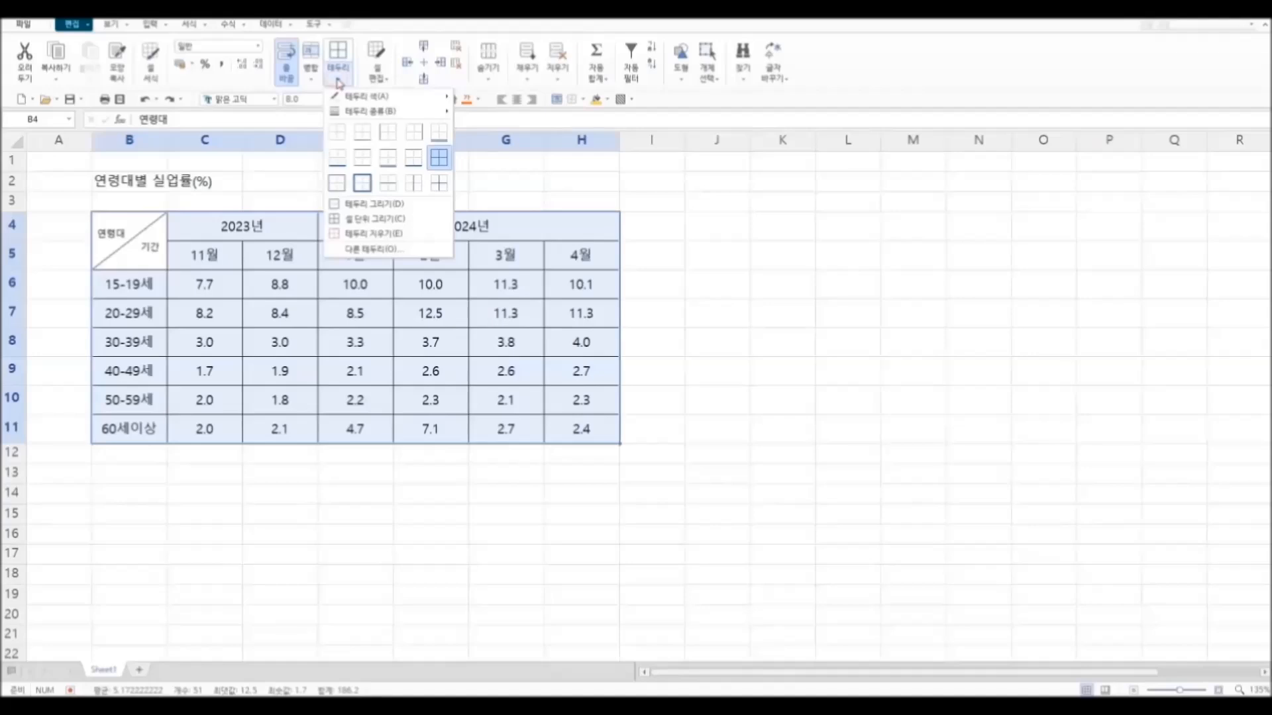
click(364, 189)
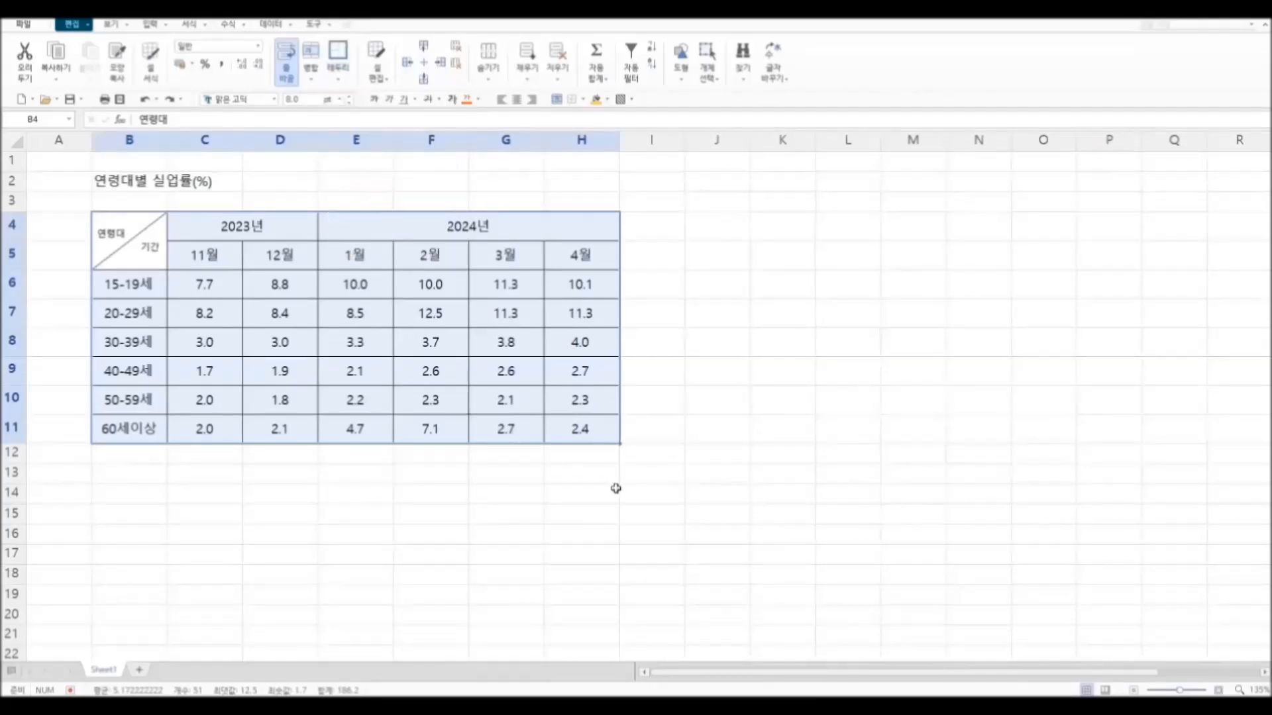
click(634, 499)
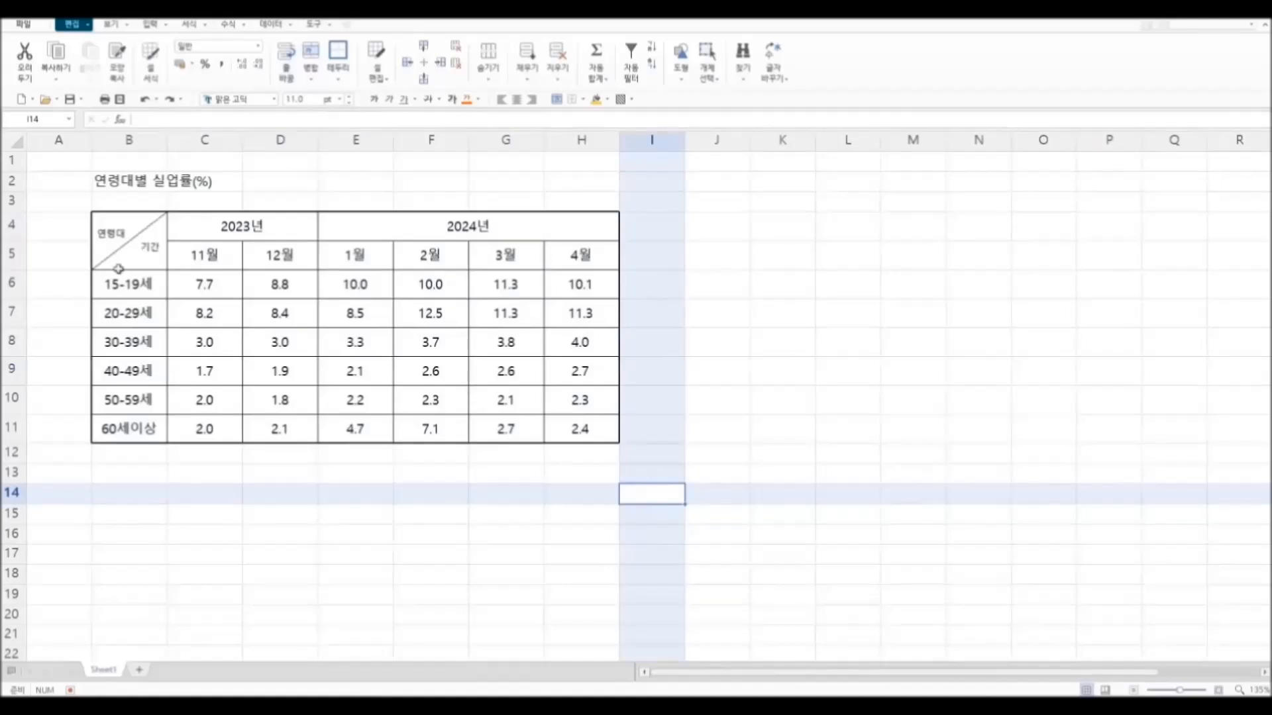
Step: Add a double bottom border beneath the header rows B4:H5
drag(121, 232, 538, 248)
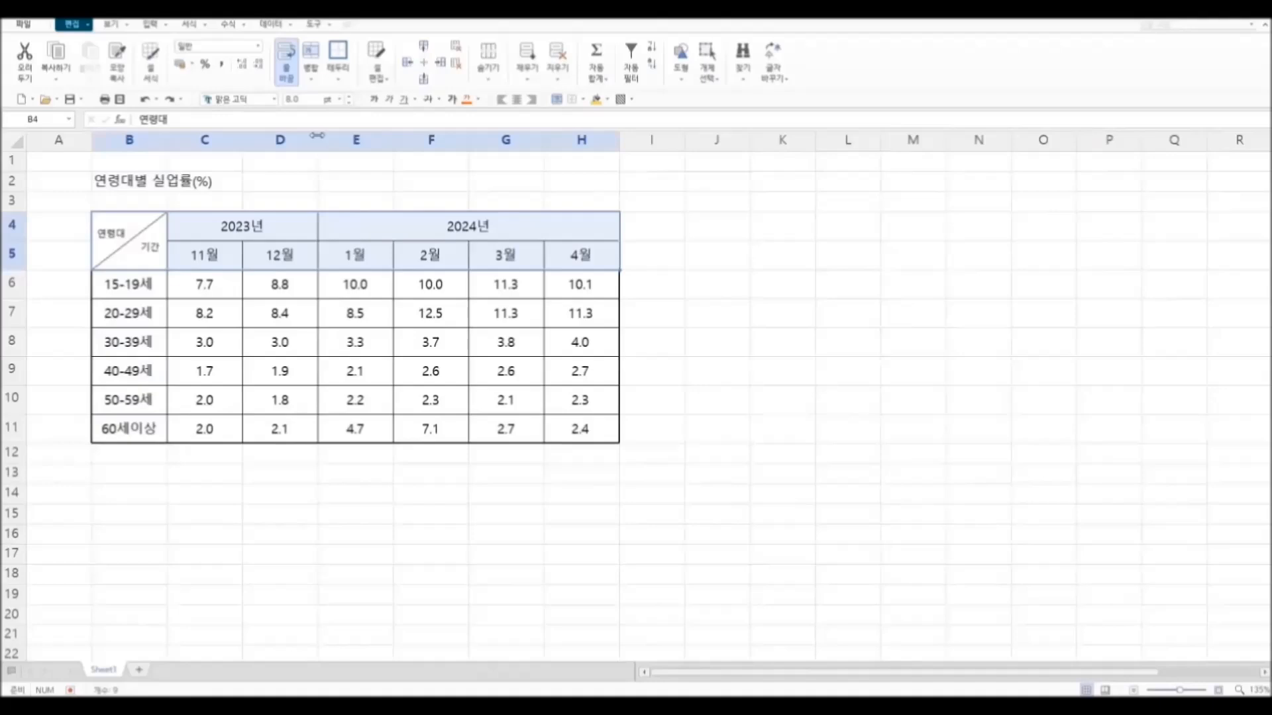
click(339, 84)
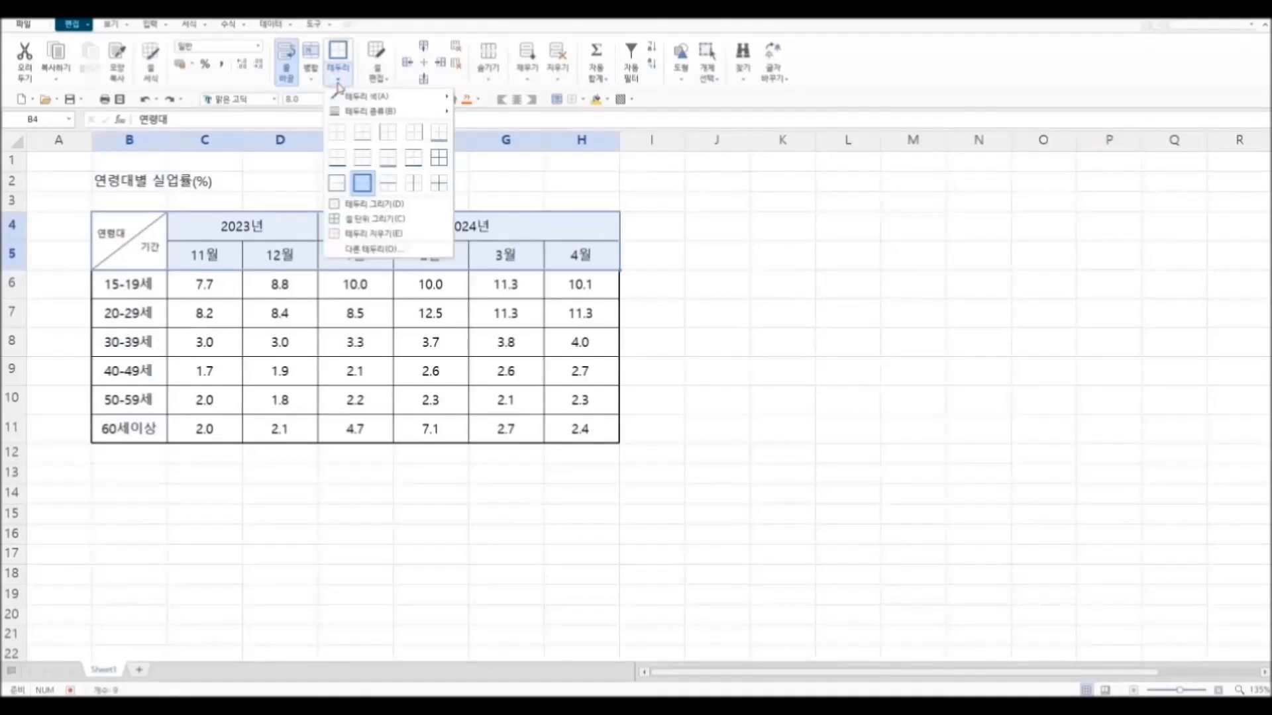
click(441, 131)
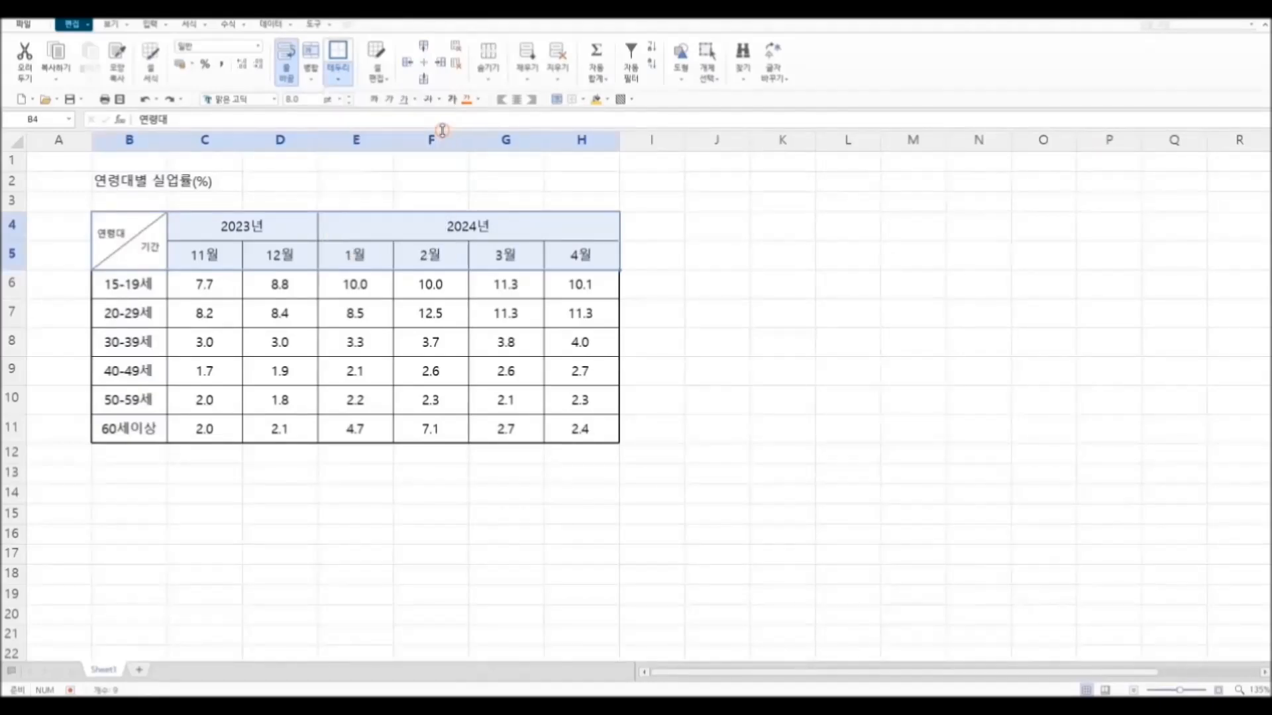
click(455, 517)
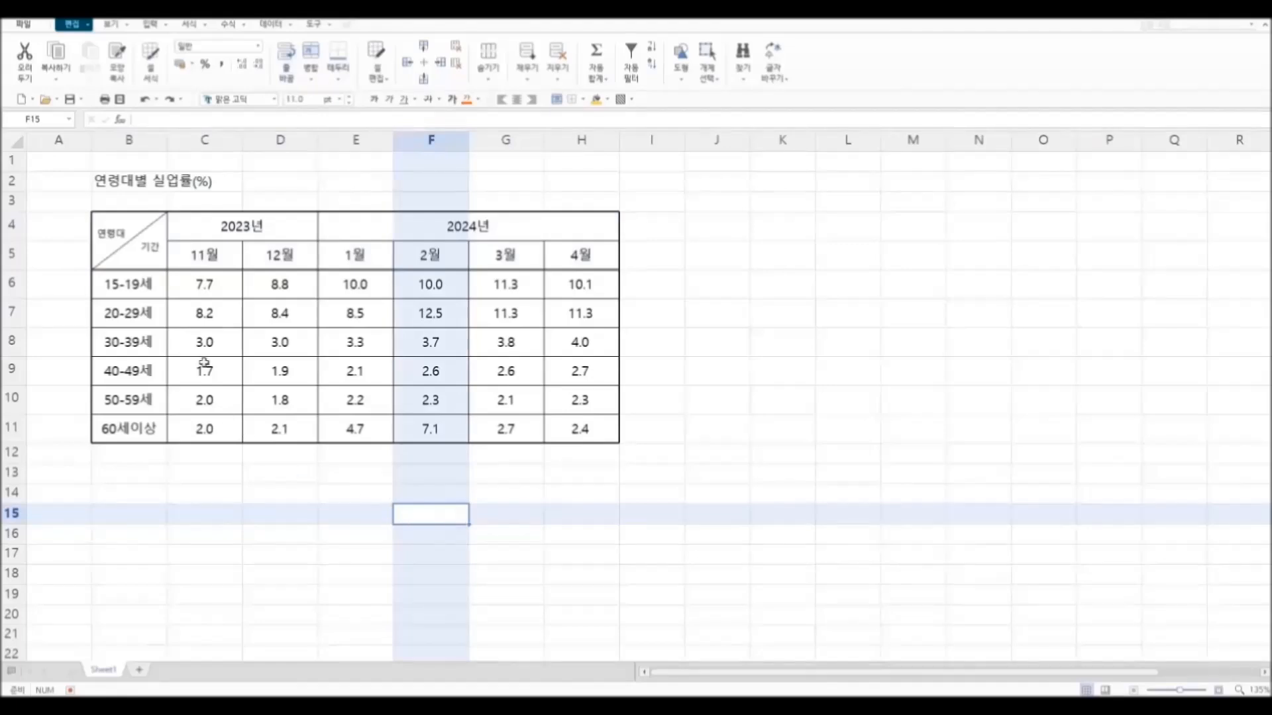
Step: Apply a double line to the right border of the age-group column B4:B11
drag(132, 231, 133, 420)
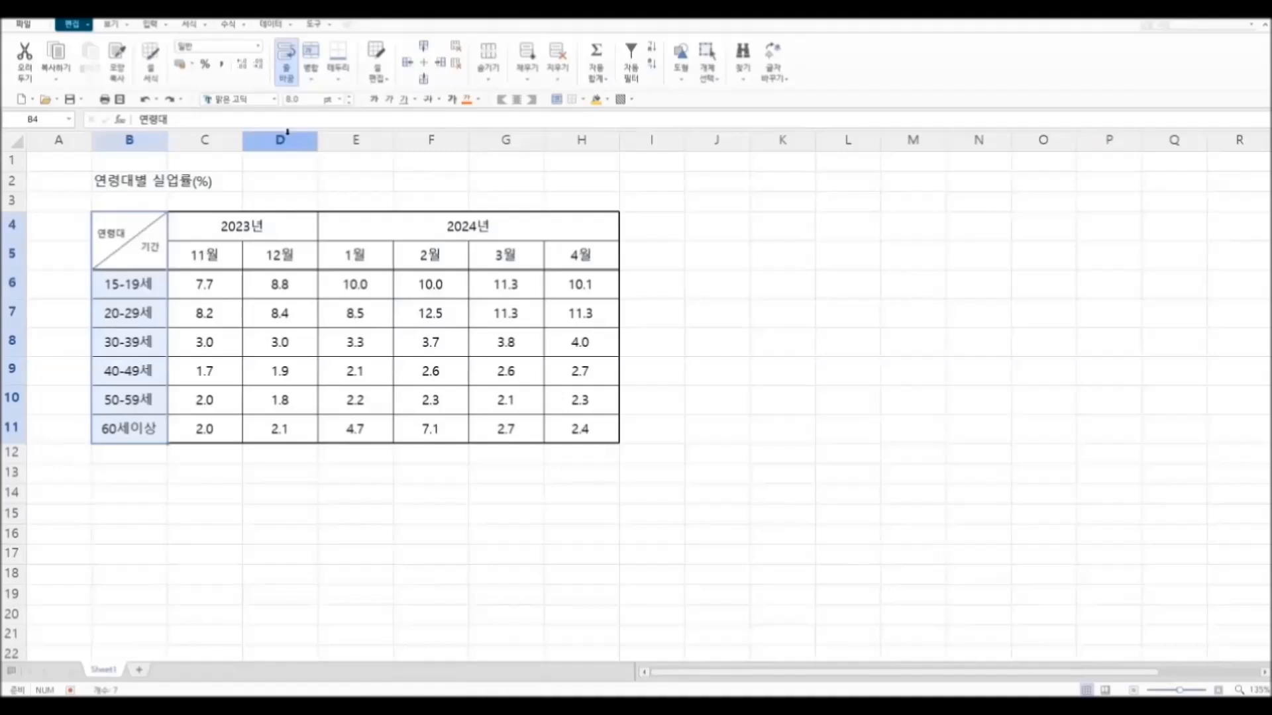
click(342, 80)
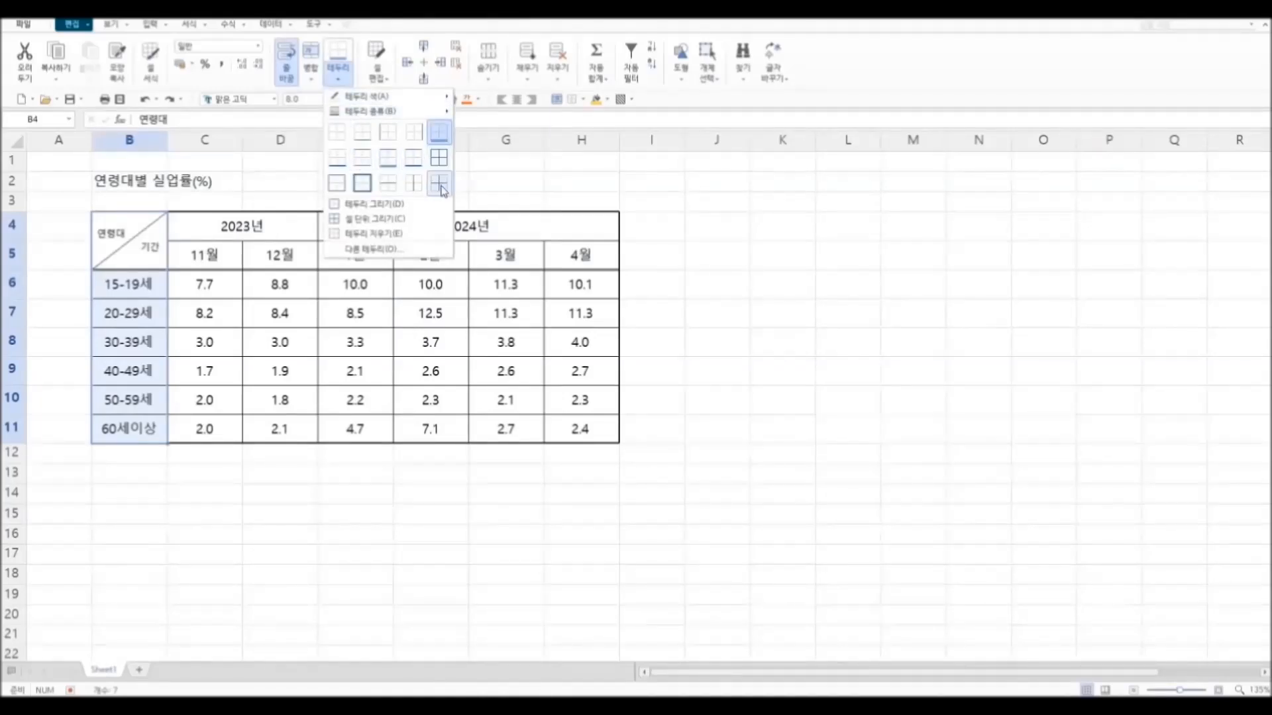
click(396, 254)
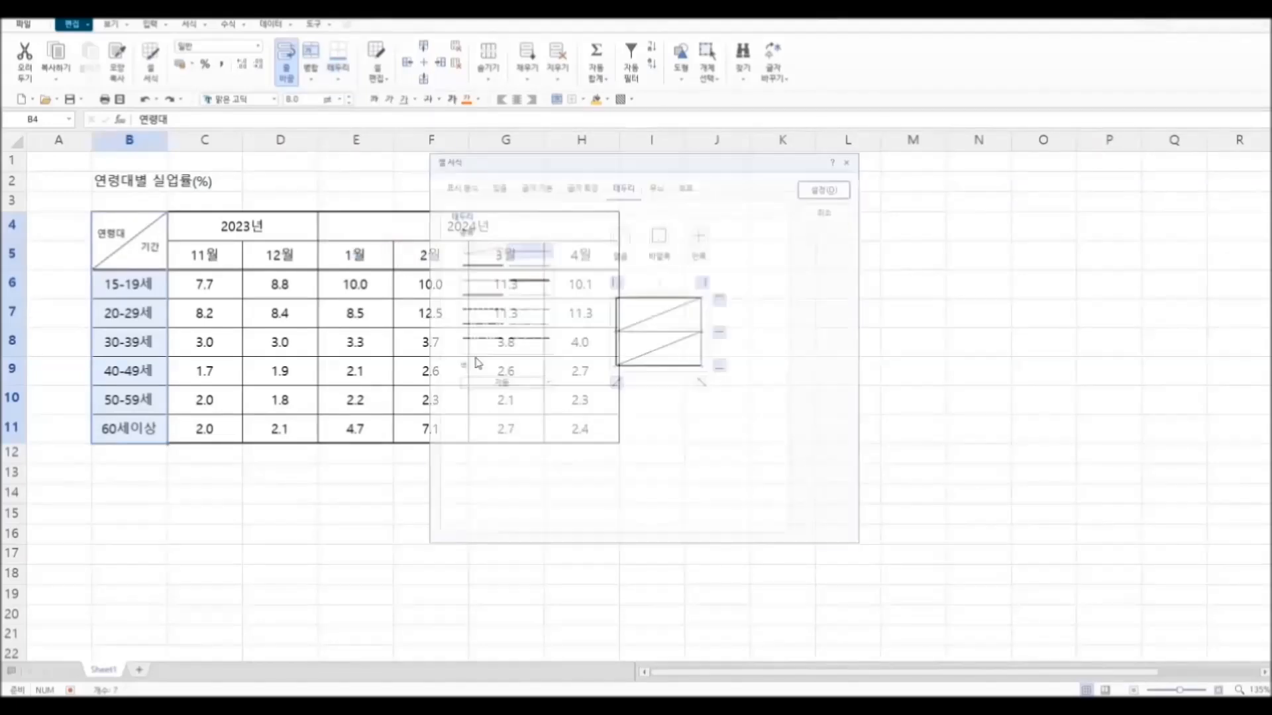
click(487, 295)
click(704, 326)
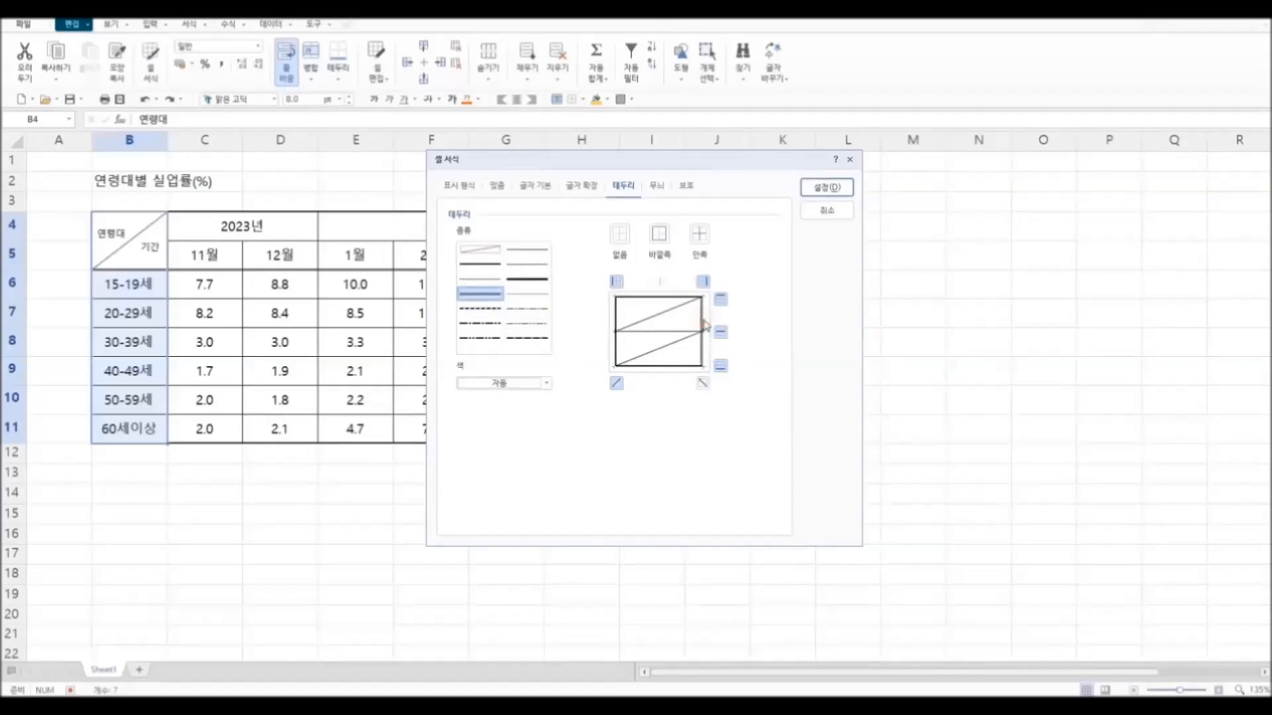
click(845, 196)
click(485, 553)
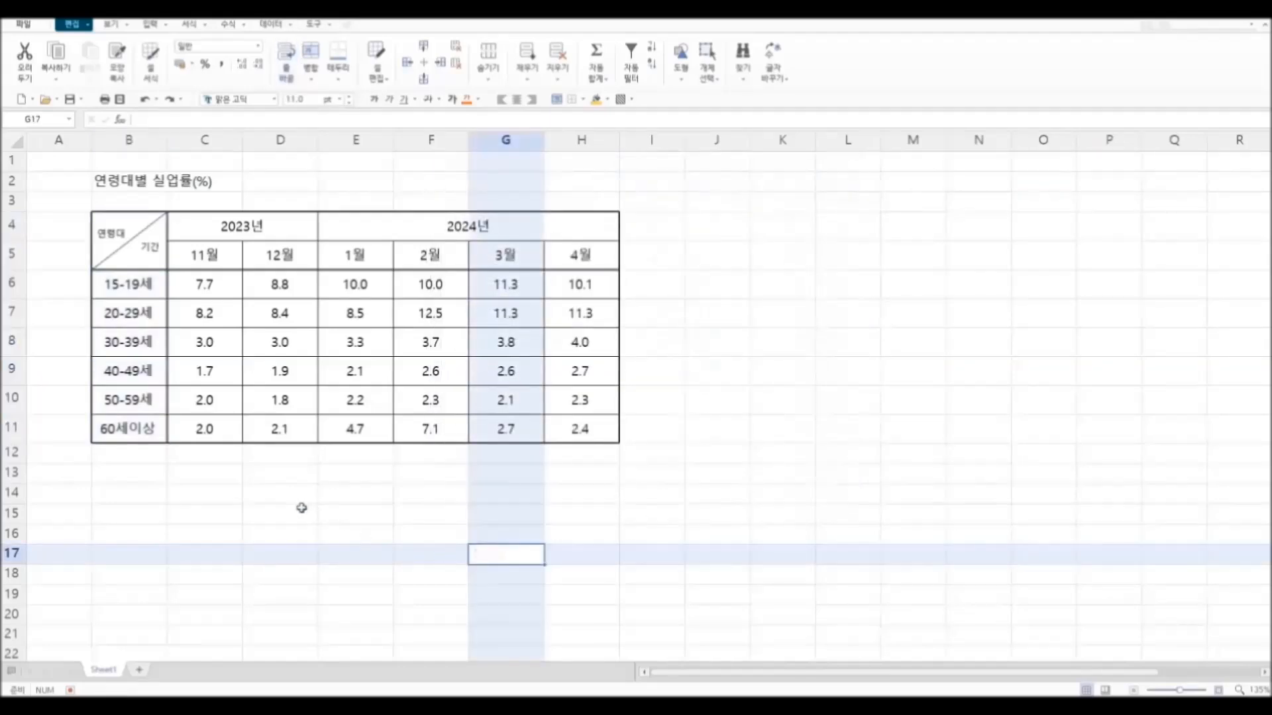
Step: Fill the header cells B4:H5 with light blue
click(355, 533)
drag(129, 240, 490, 250)
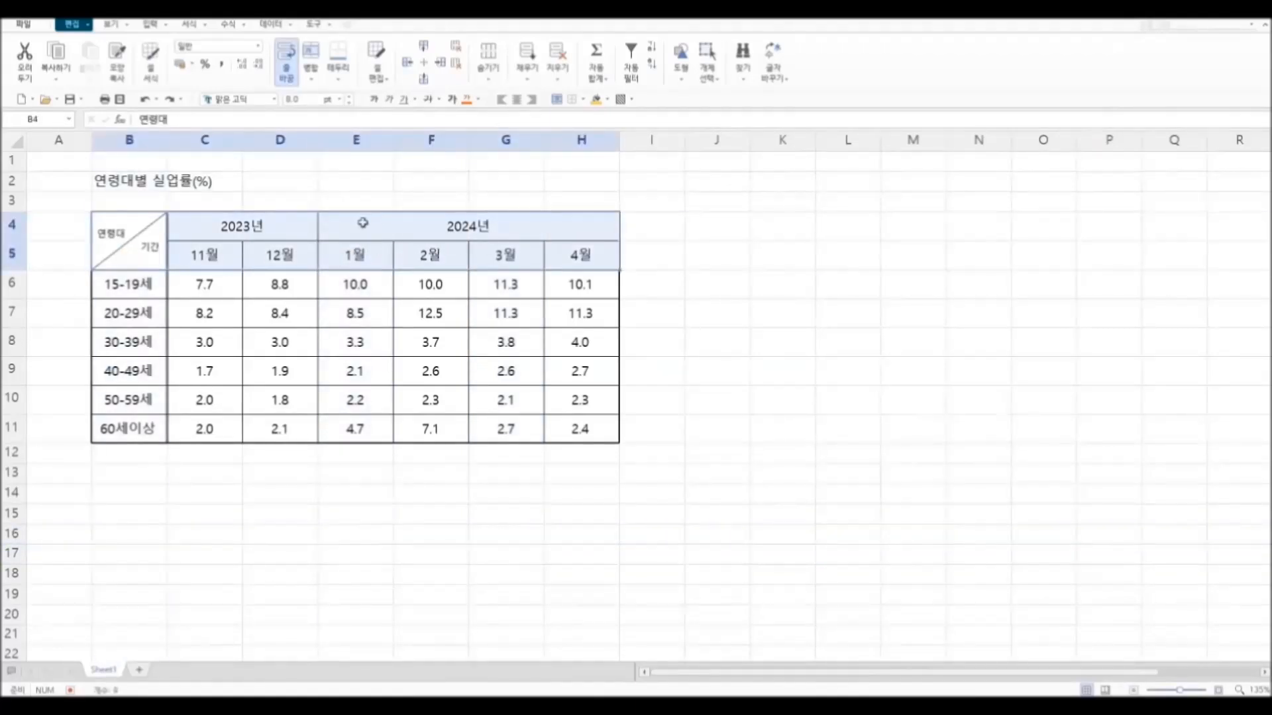
click(608, 100)
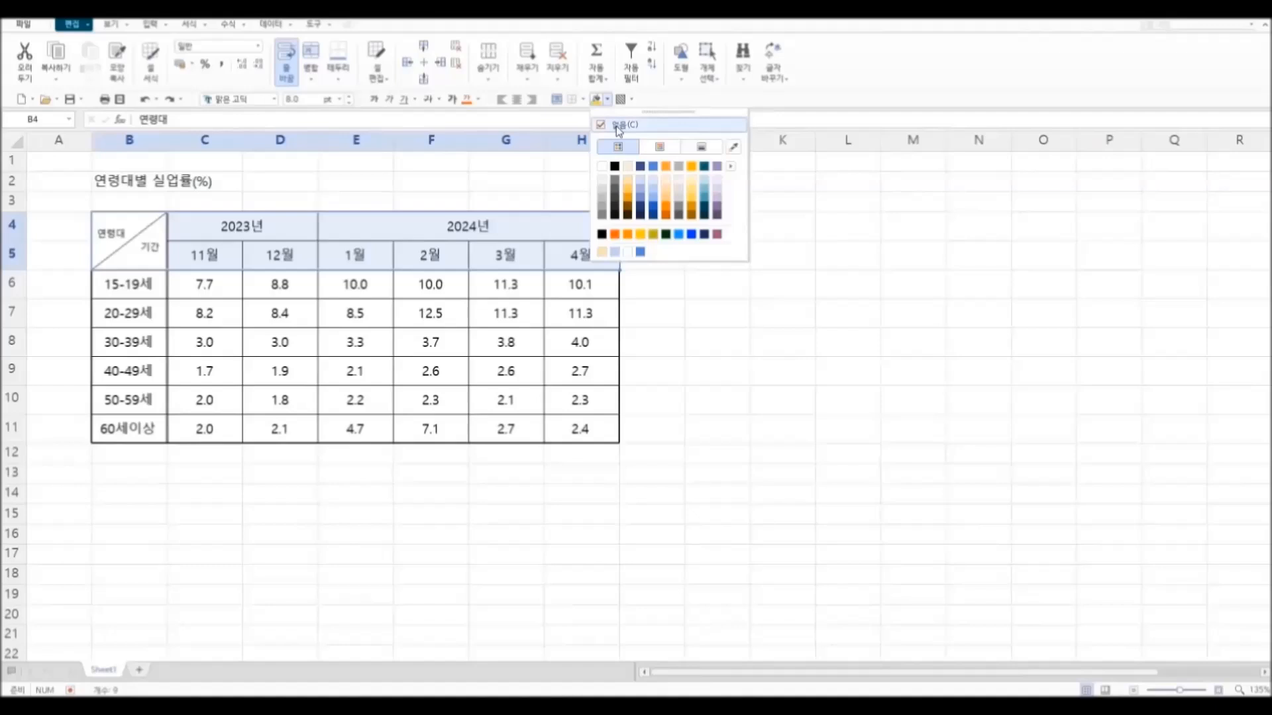
click(652, 182)
click(687, 334)
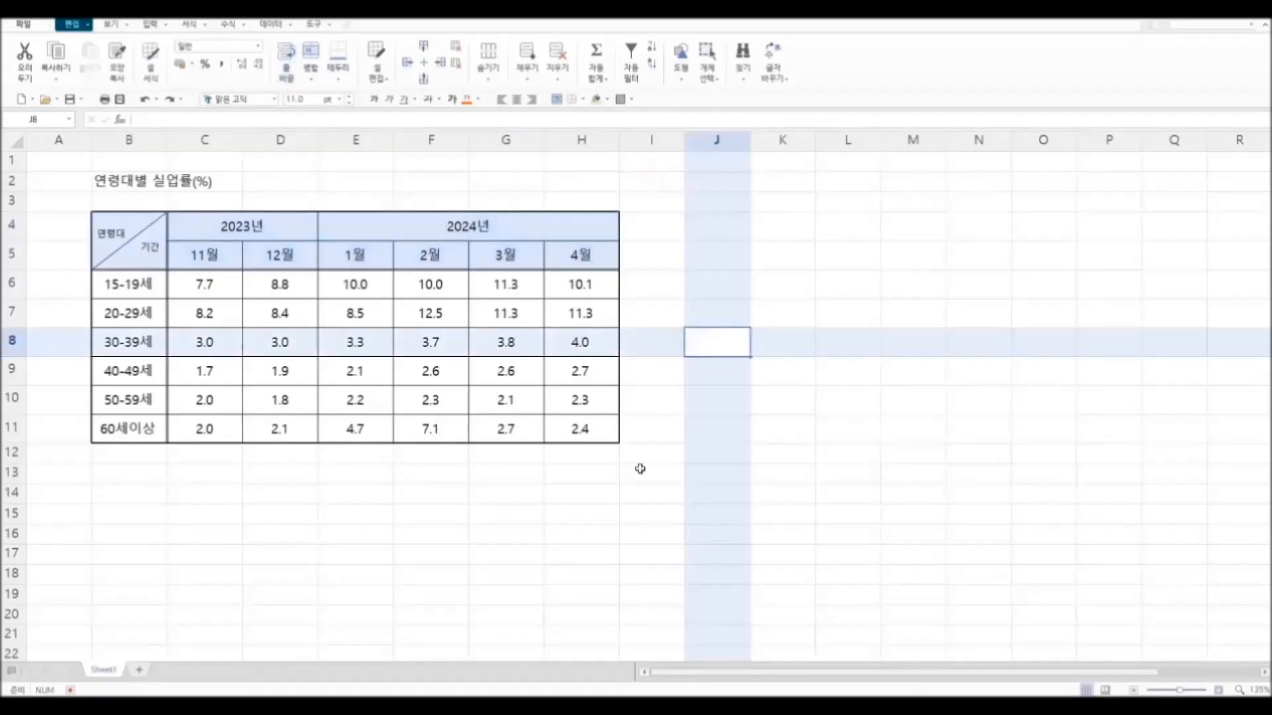
Step: Fill the age-group cells B6:B11 with light yellow
click(610, 498)
drag(142, 294, 151, 425)
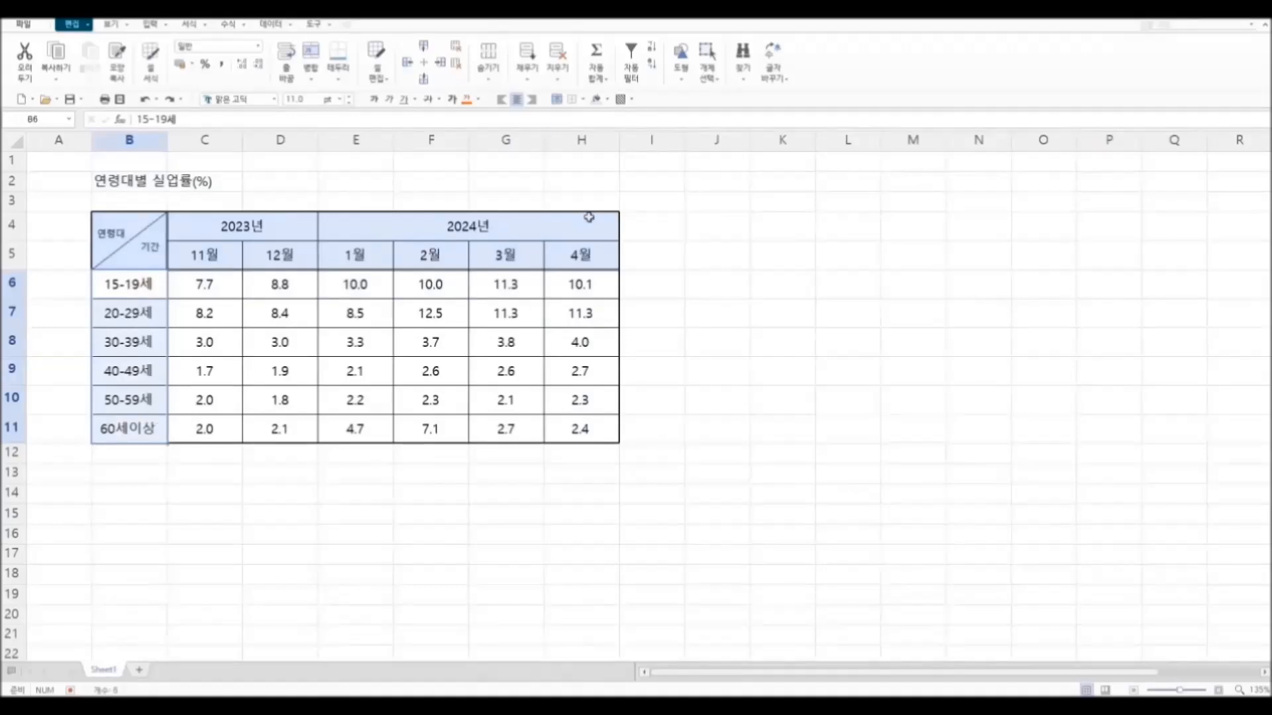
click(608, 100)
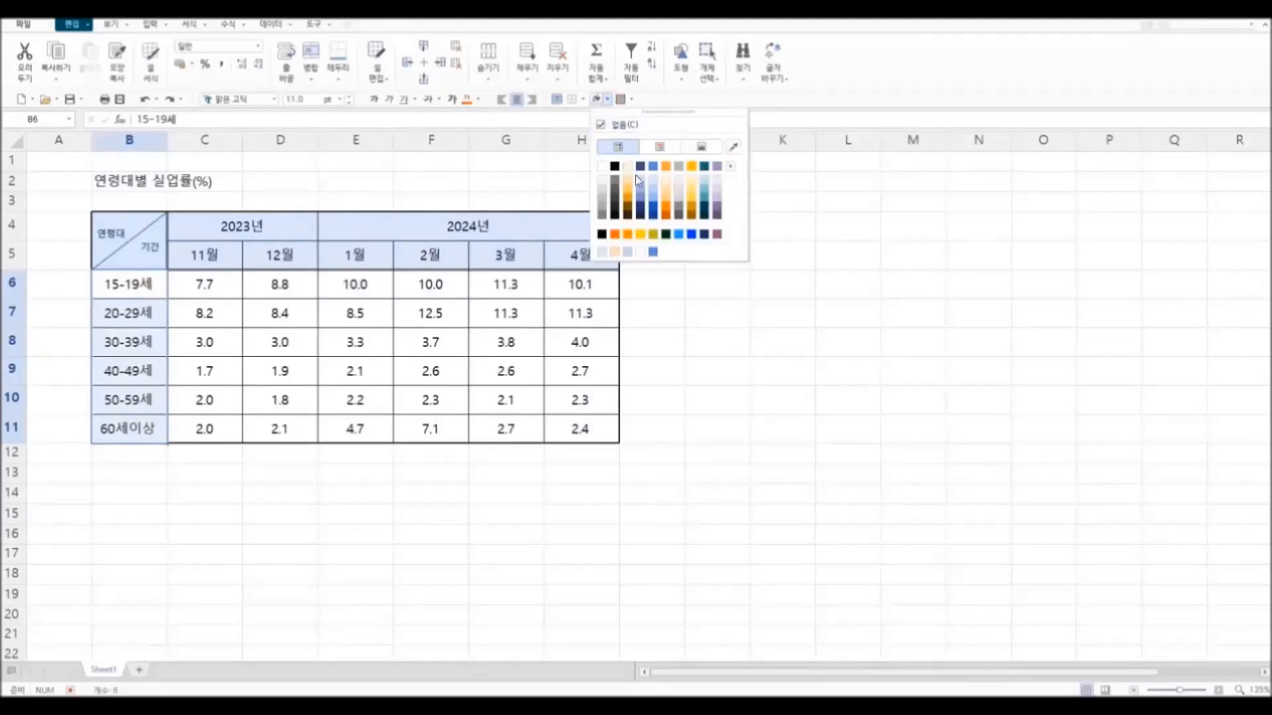
click(691, 183)
click(771, 372)
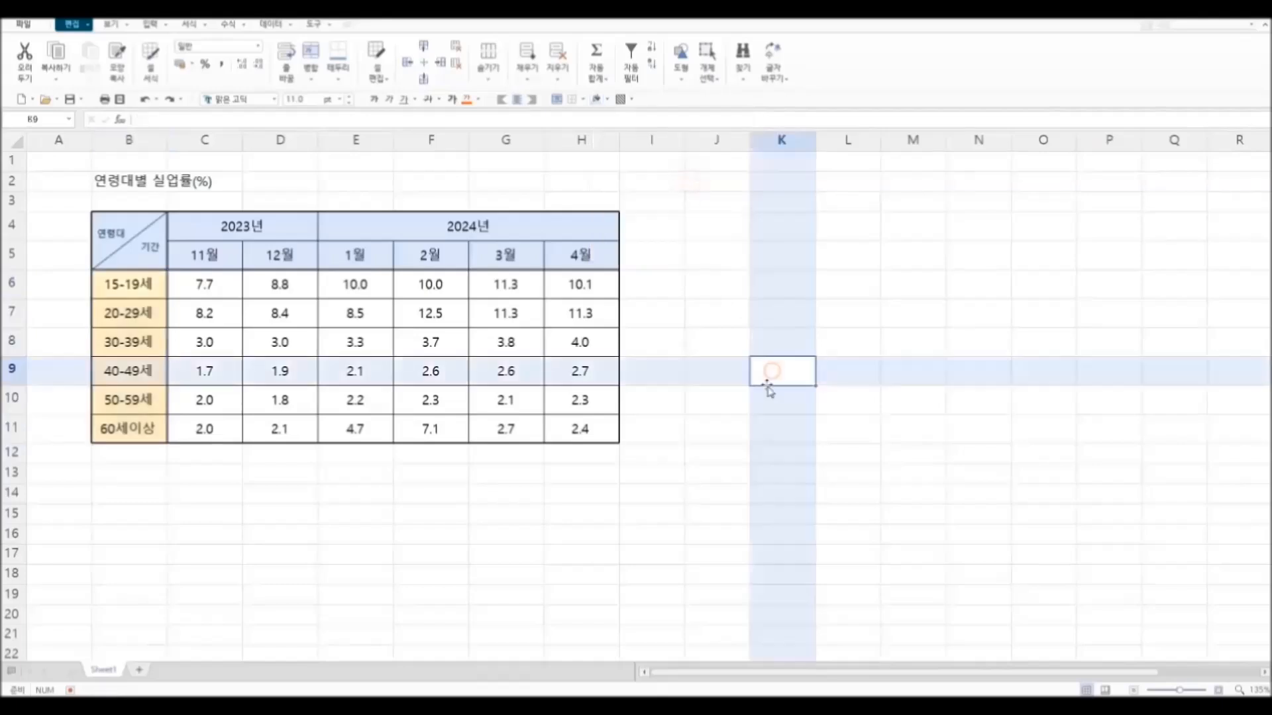
Step: Merge and centre the title 연령대별 실업률(%) across B2:H2 and increase the height of row 2
click(706, 555)
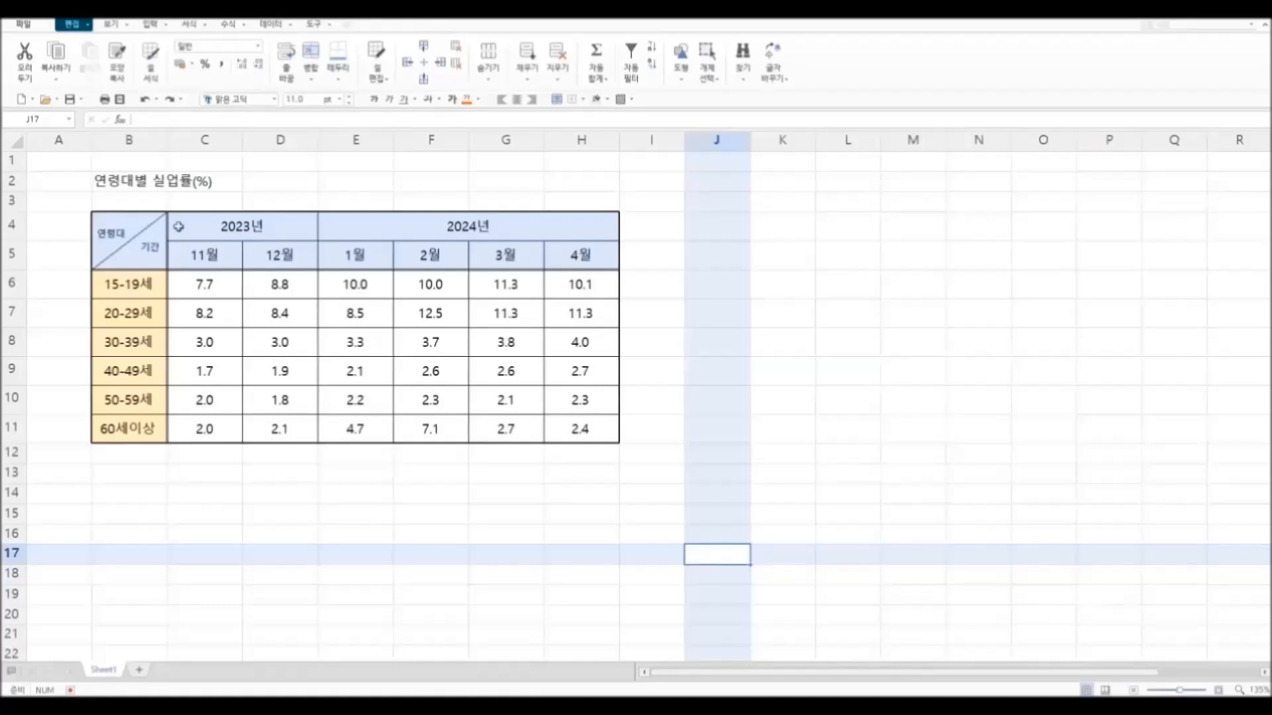
drag(124, 182, 555, 179)
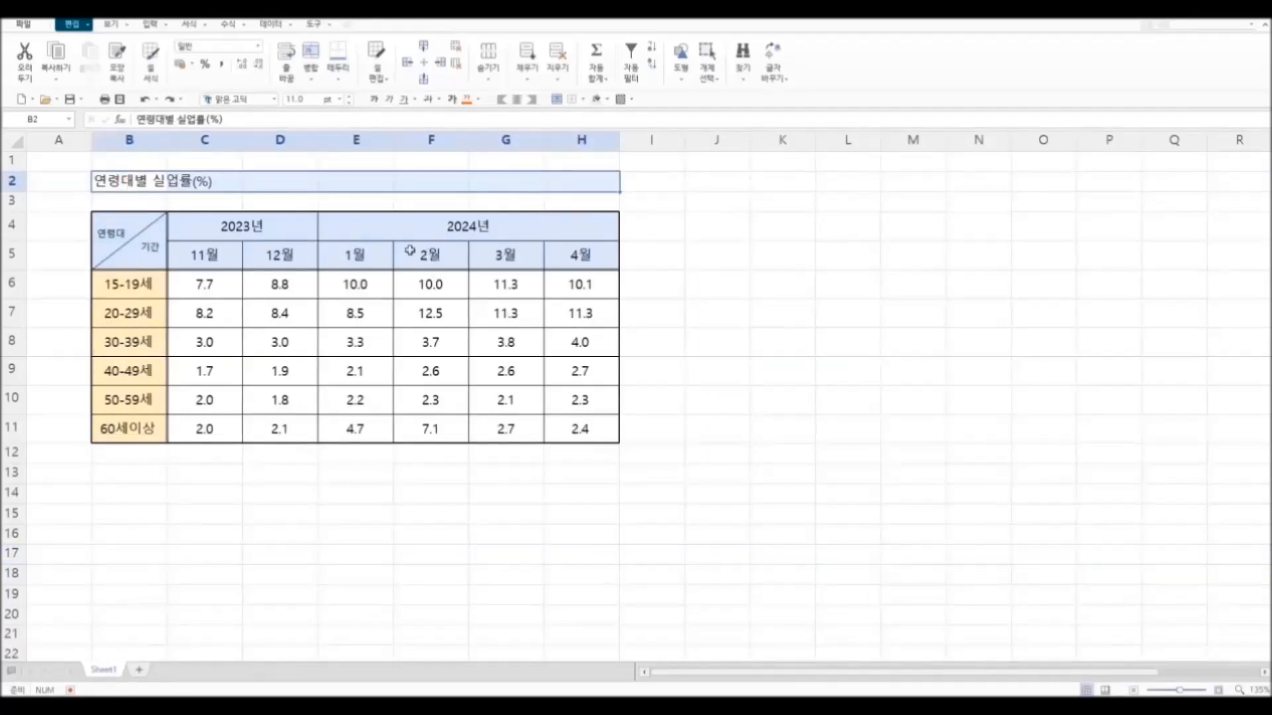
click(309, 78)
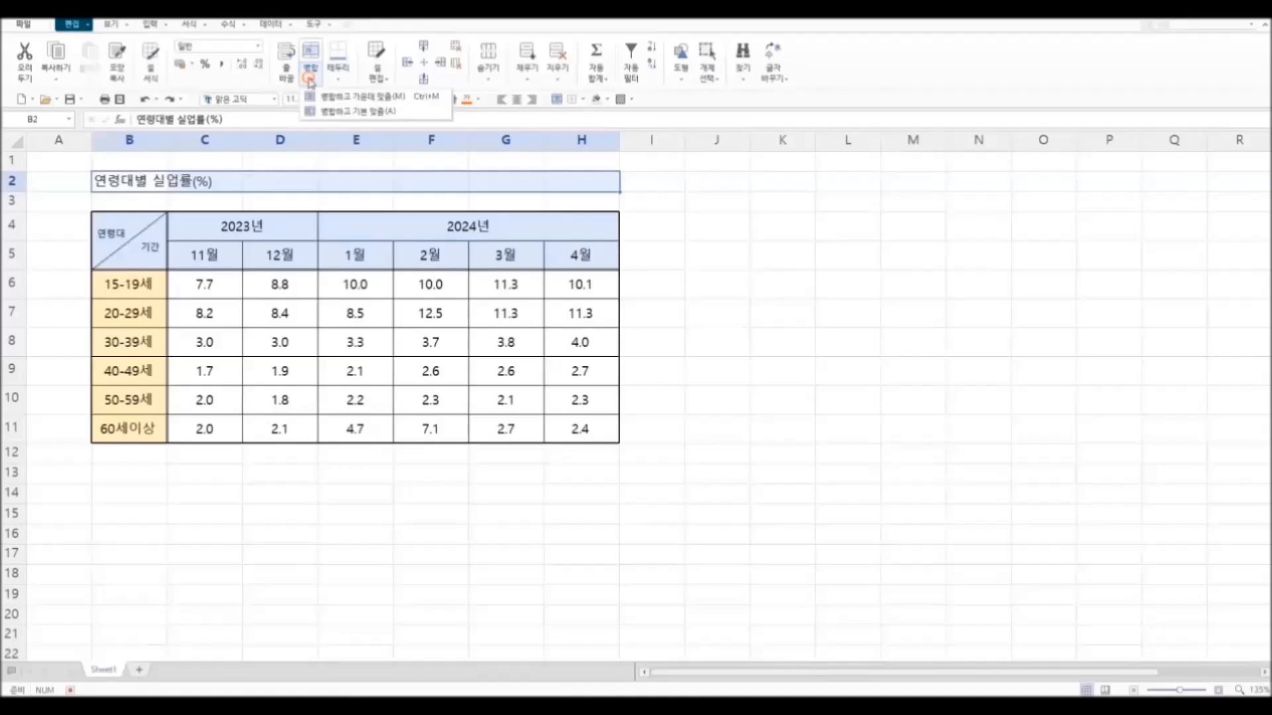
click(340, 98)
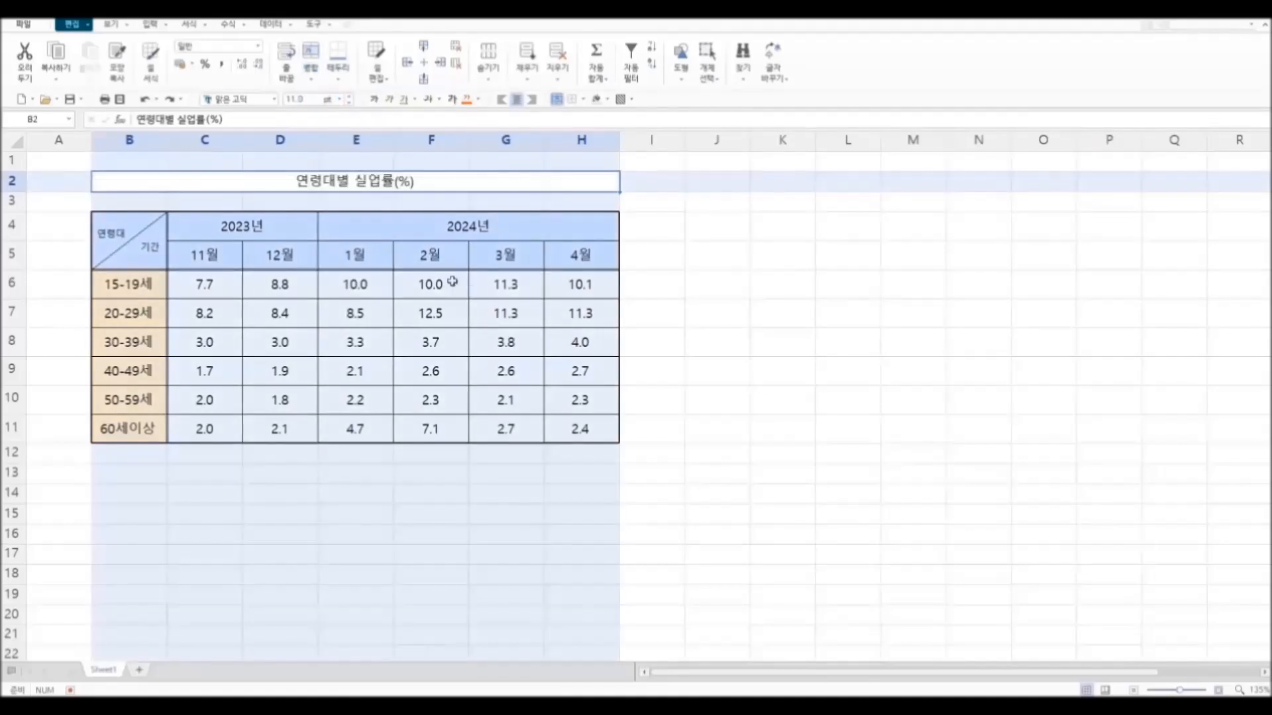
drag(18, 193, 17, 208)
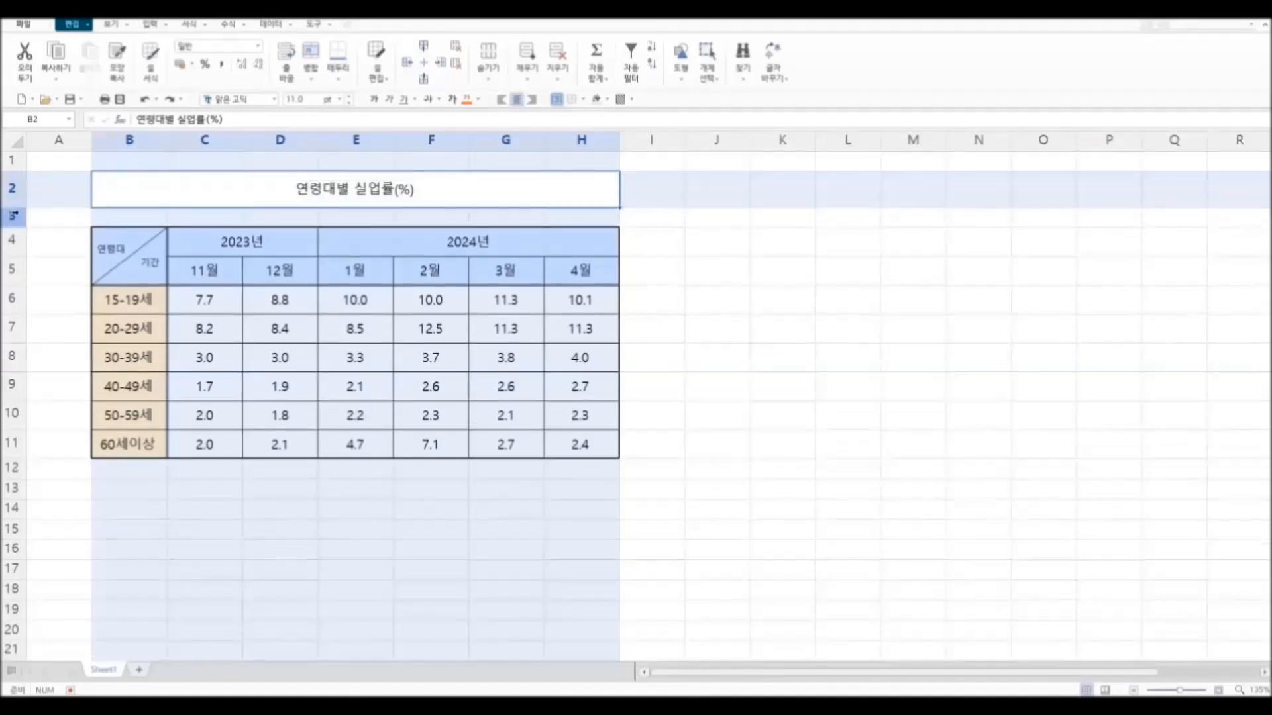
click(17, 208)
Step: Enlarge the title text 연령대별 실업률(%) in merged cell B2 by three font-size increments
double_click(283, 197)
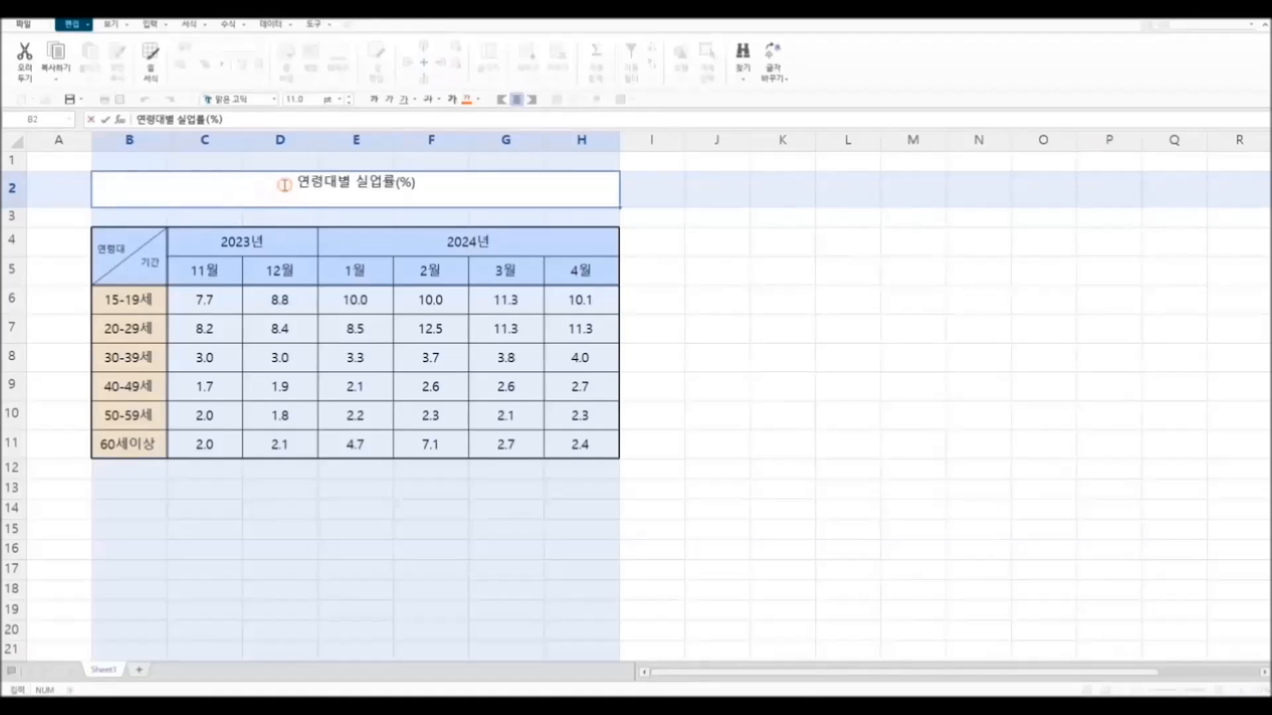
drag(270, 197, 410, 184)
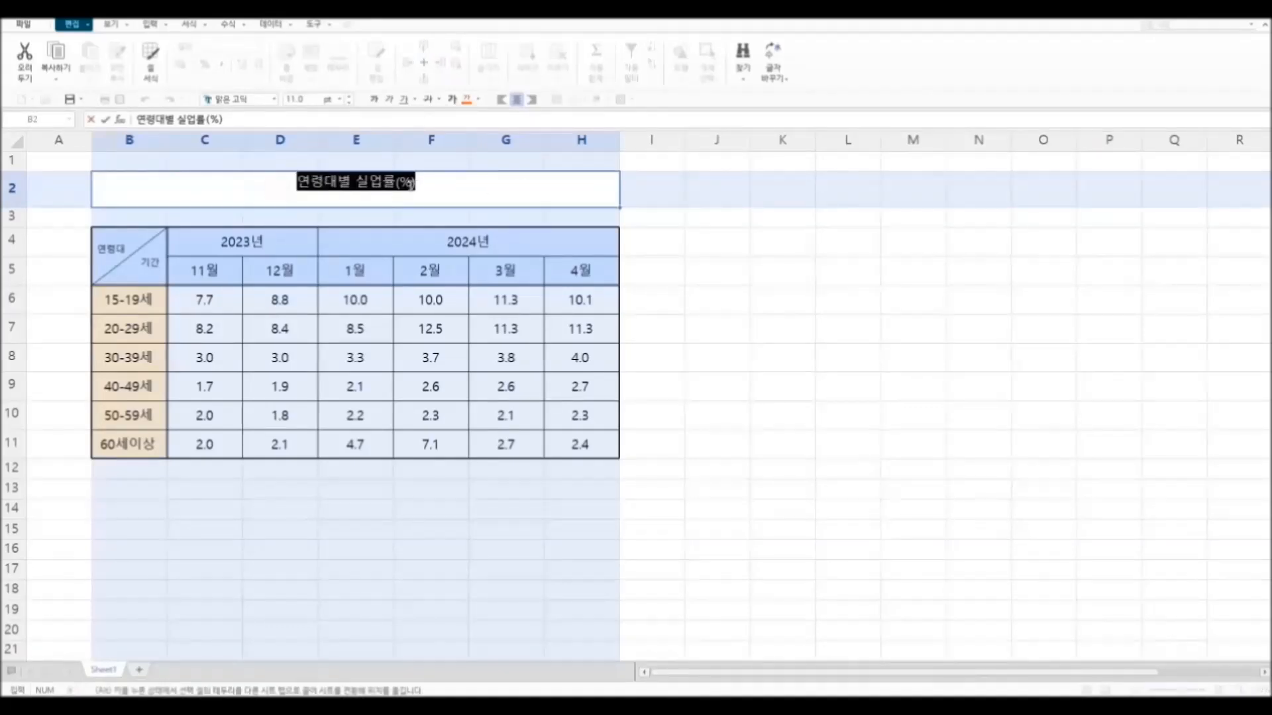
click(349, 98)
click(349, 98)
click(349, 98)
click(808, 281)
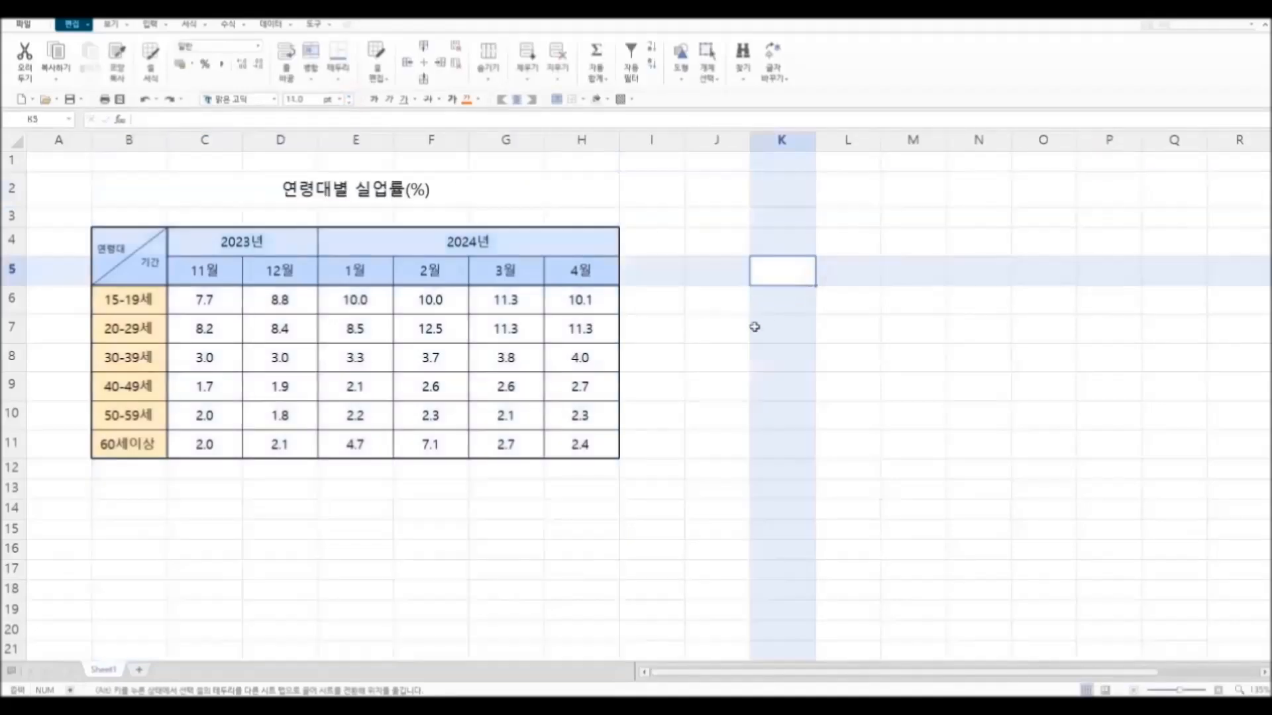
Step: Fill the merged title cell B2 with a strong blue and set its text colour to white
click(513, 196)
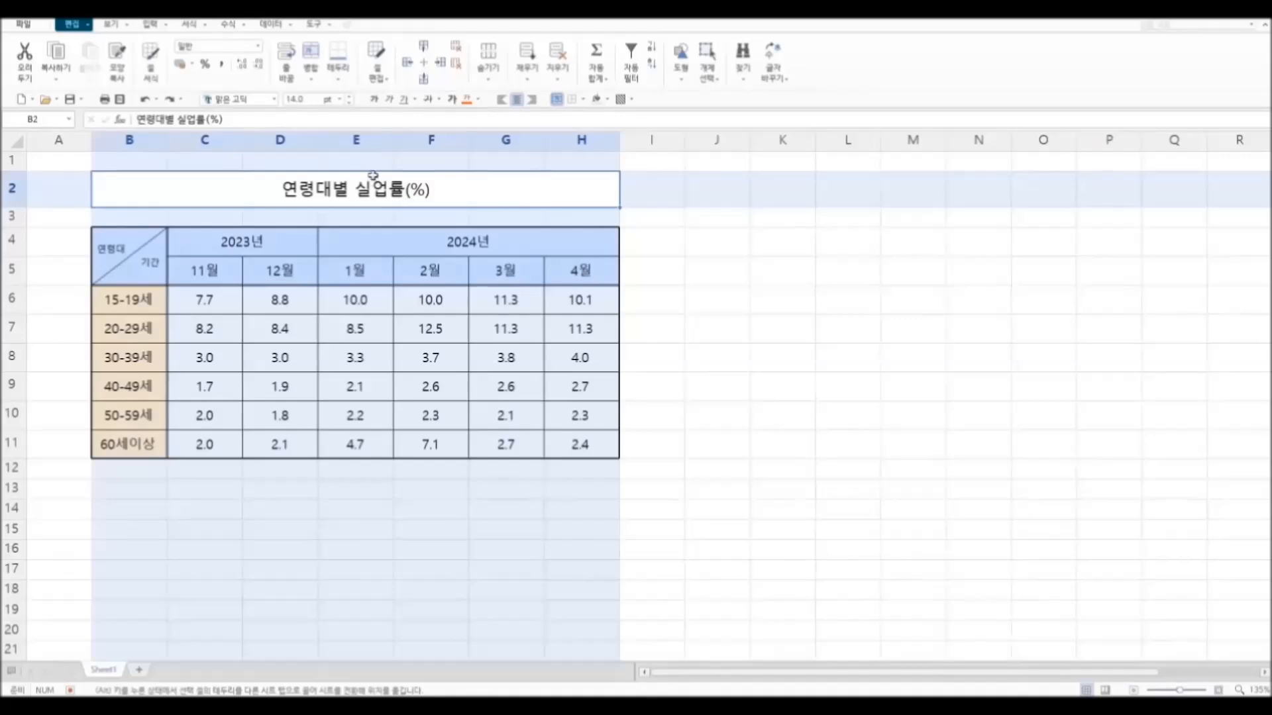
click(608, 100)
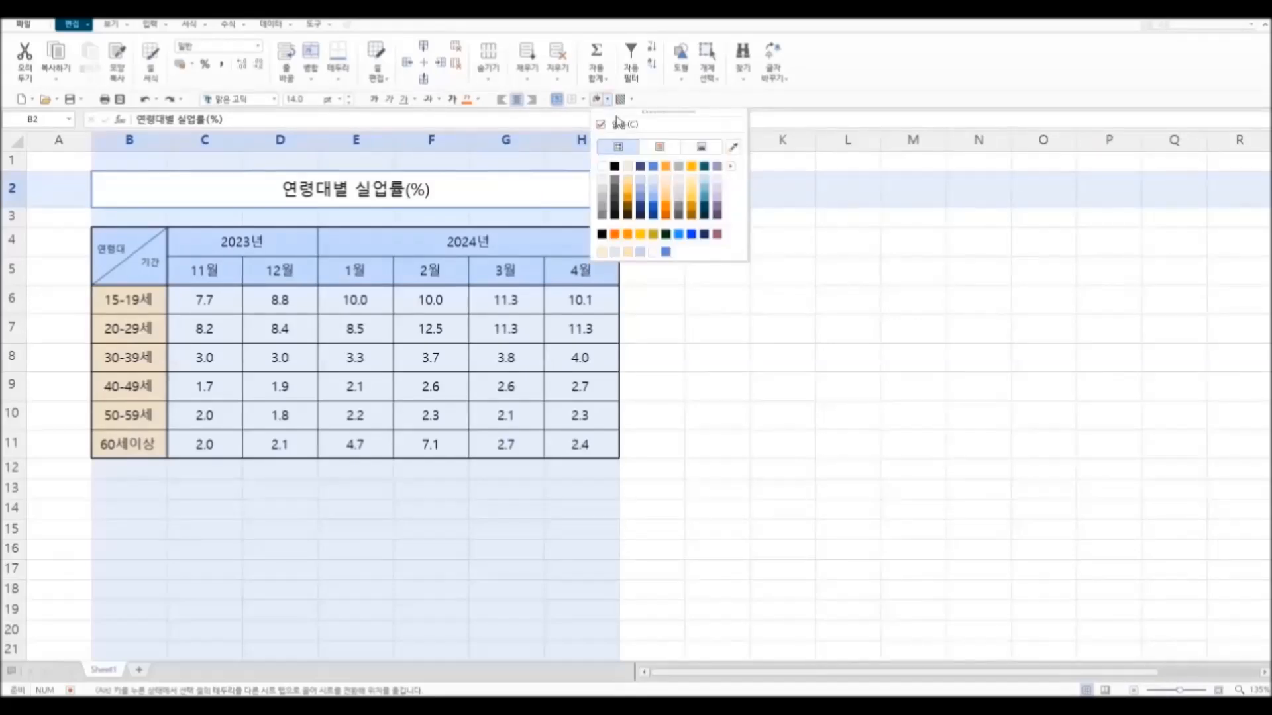
click(653, 205)
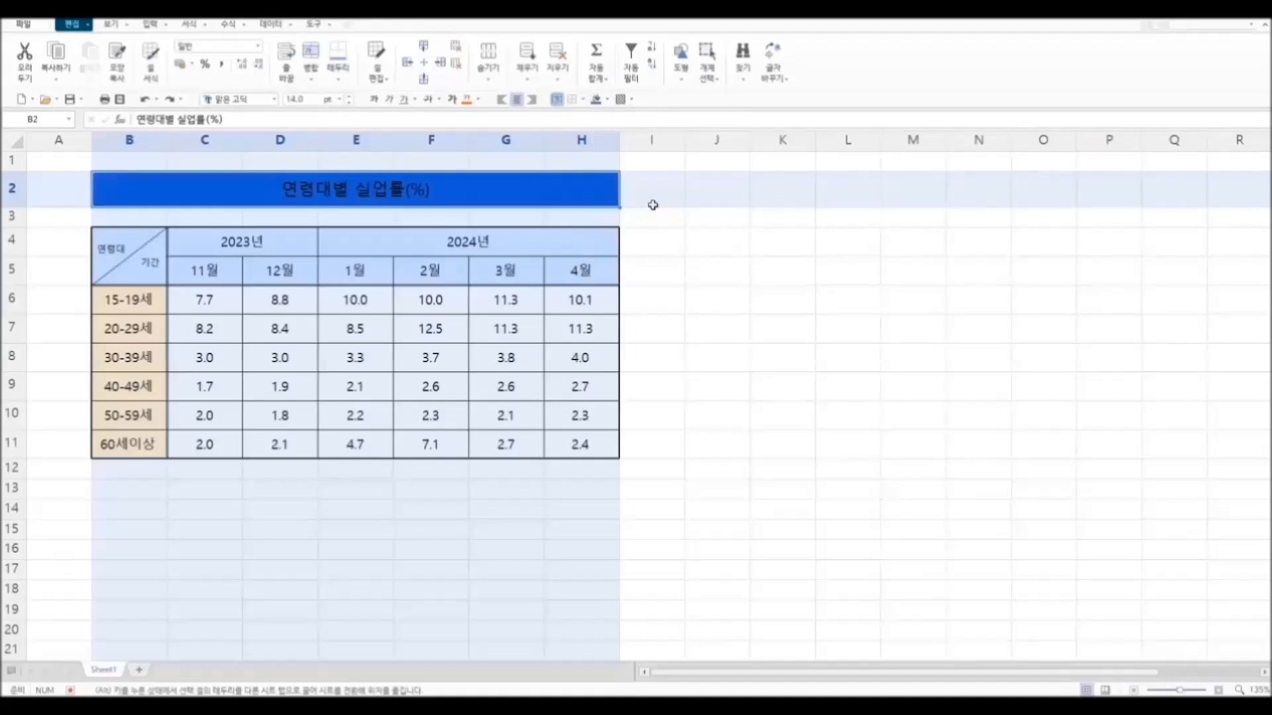
click(480, 100)
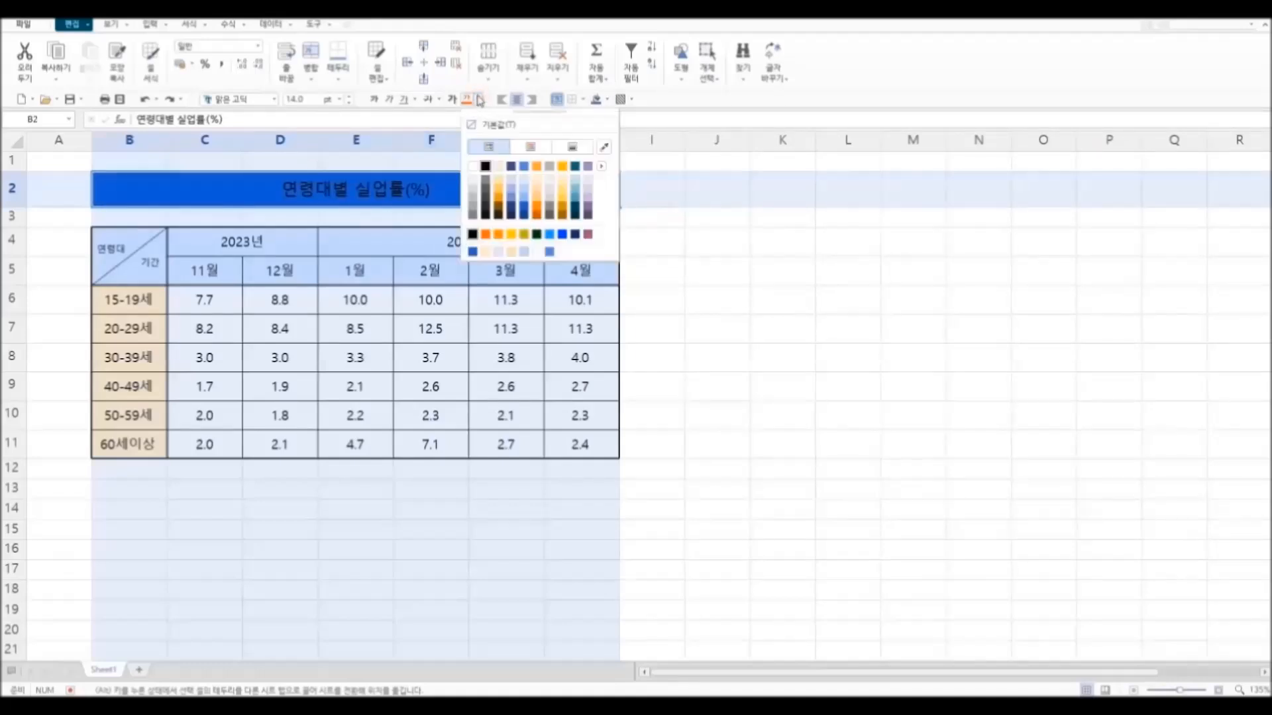
click(472, 166)
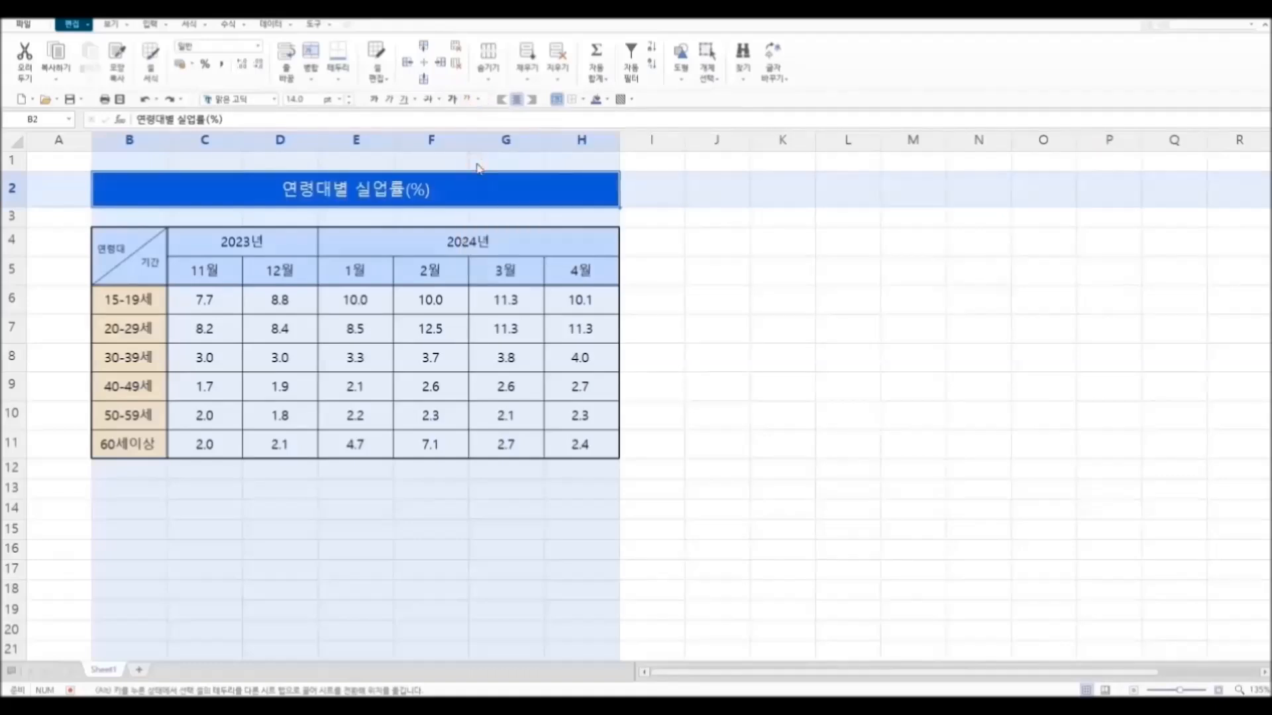
Step: Make the title 연령대별 실업률(%) bold and change its font to 새굴림
click(374, 100)
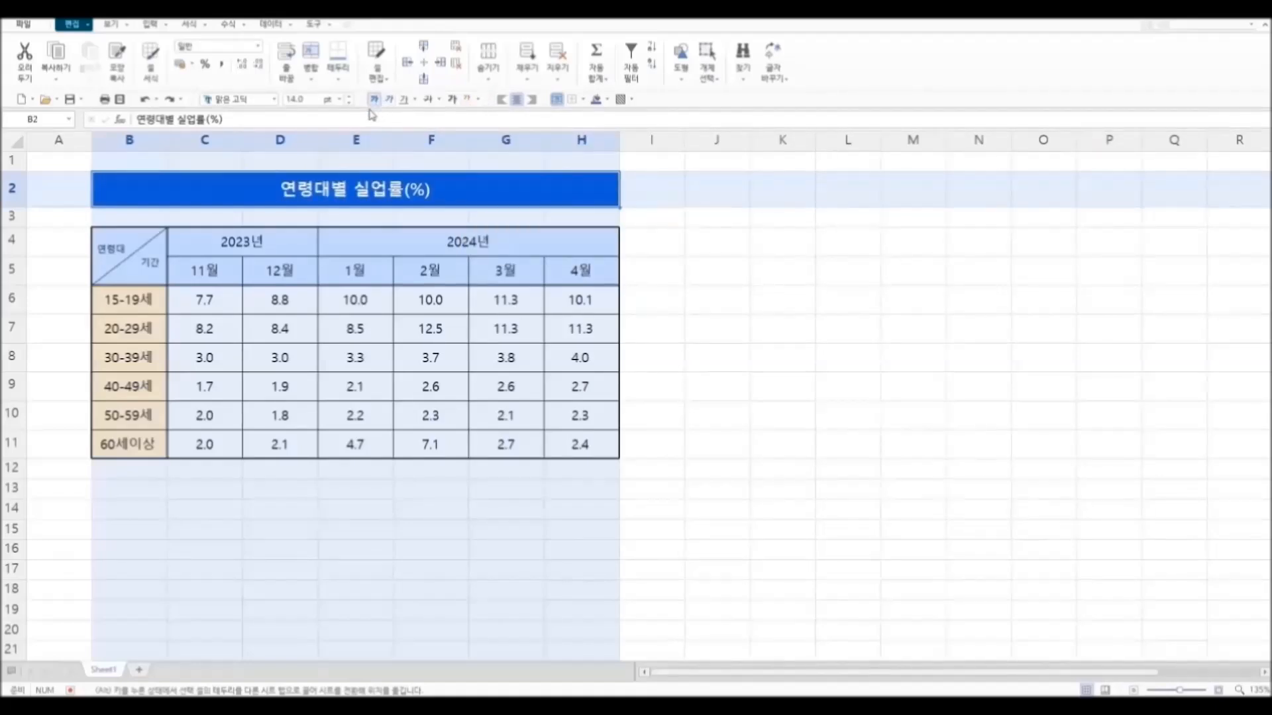
click(273, 99)
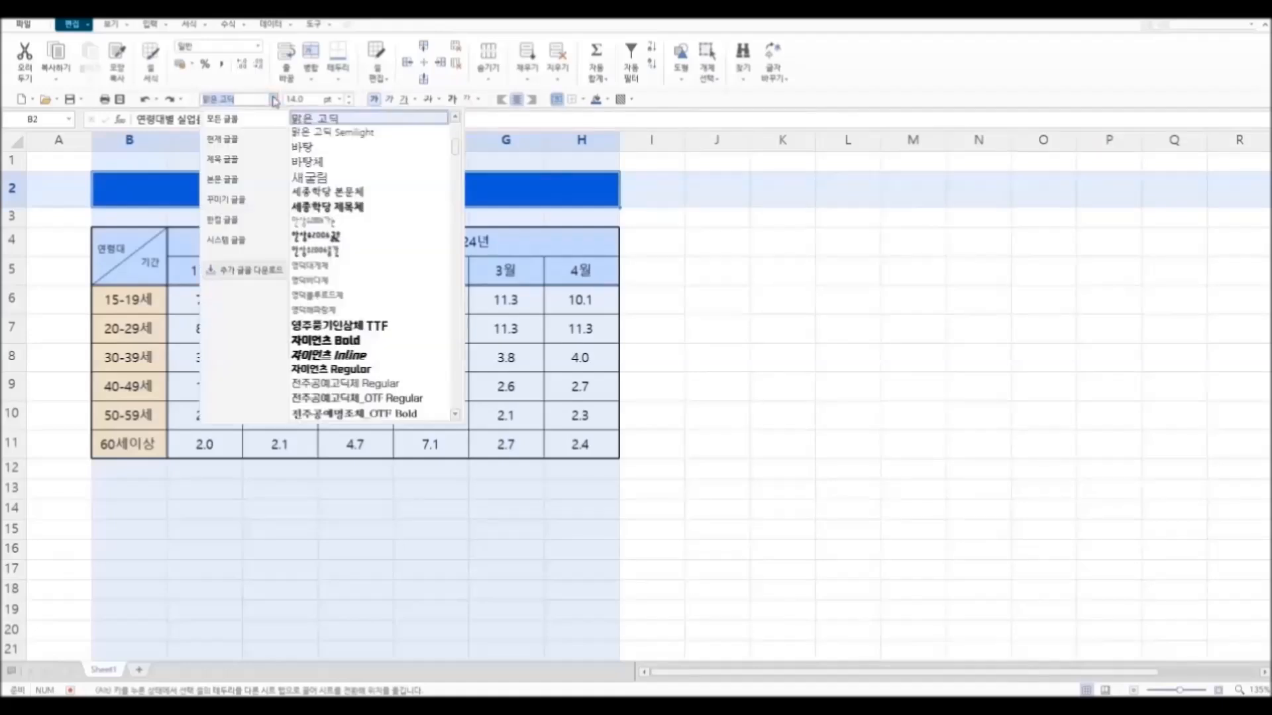
click(364, 178)
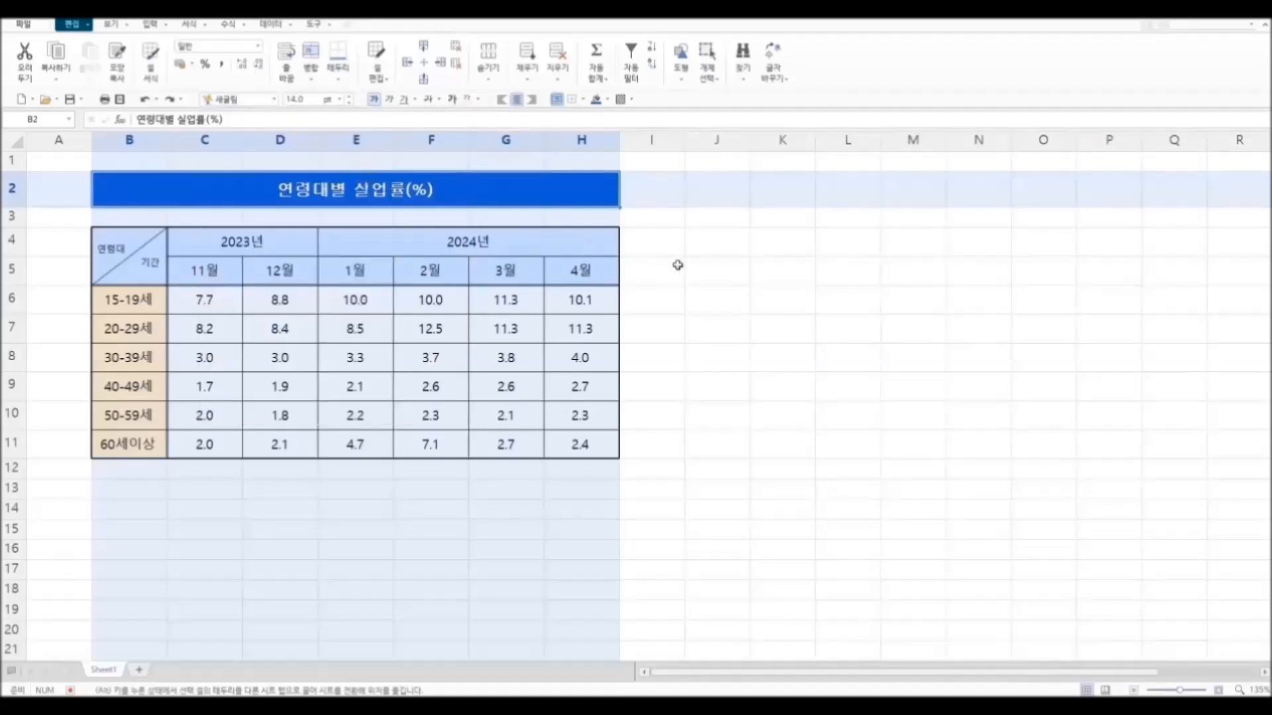
click(722, 276)
click(929, 336)
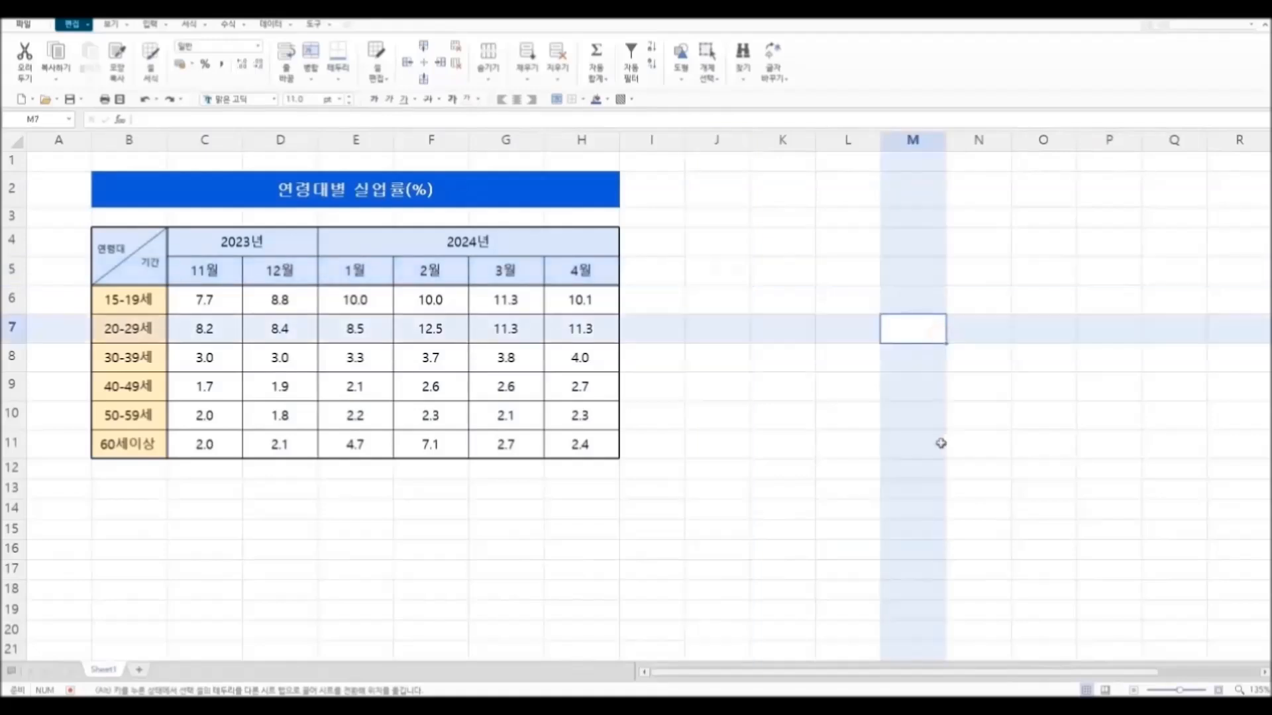
click(787, 504)
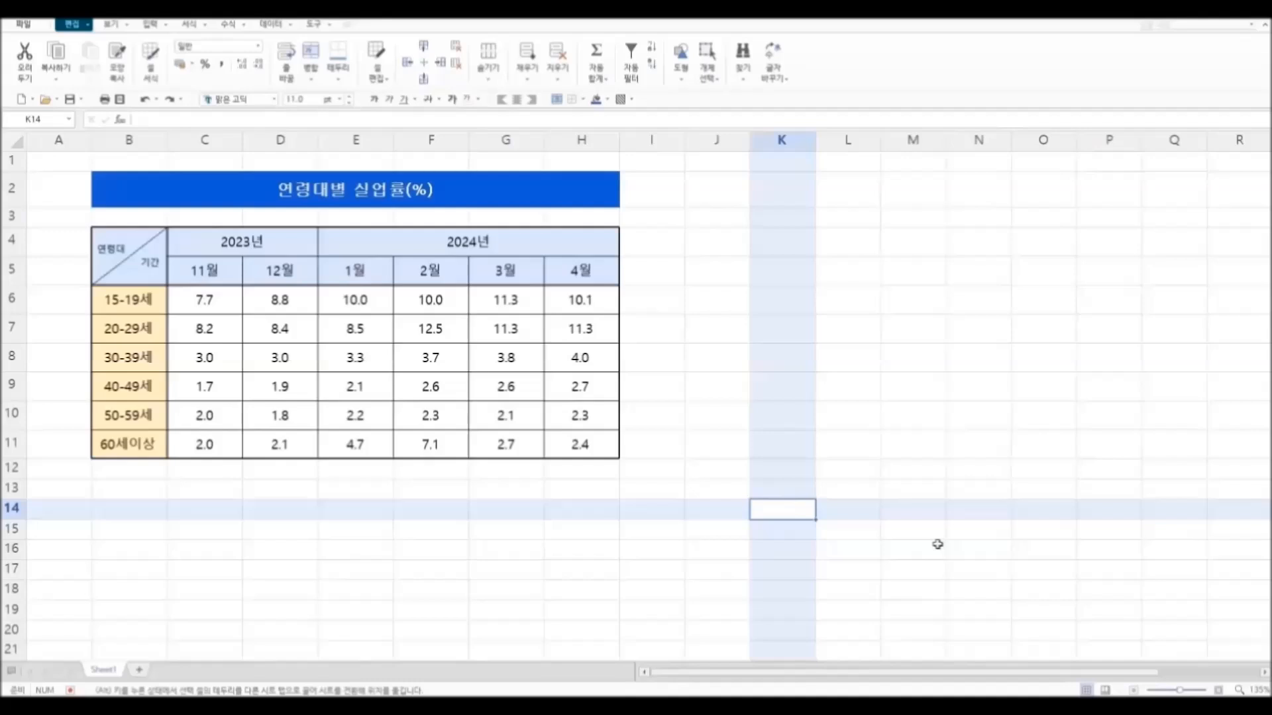
Step: Save the formatted workbook under the new name 연령별실업률 완성본 in the 7.한셀데이터 folder
click(82, 100)
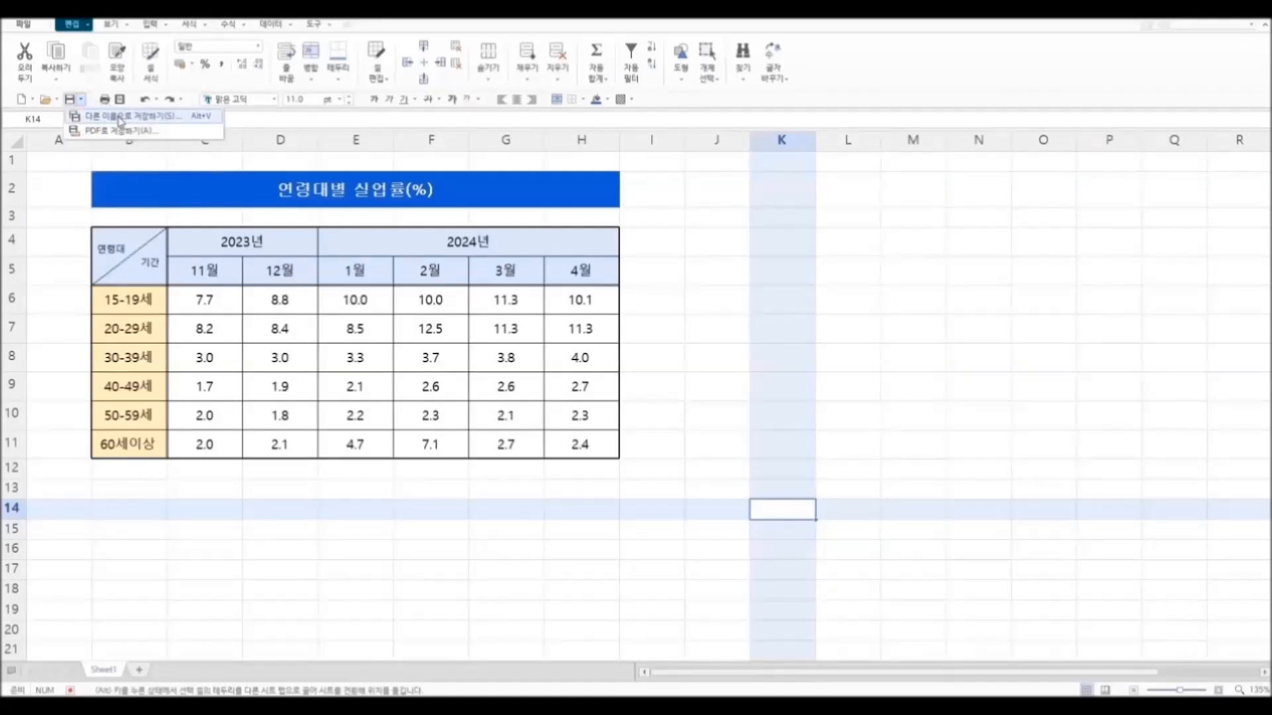
click(120, 118)
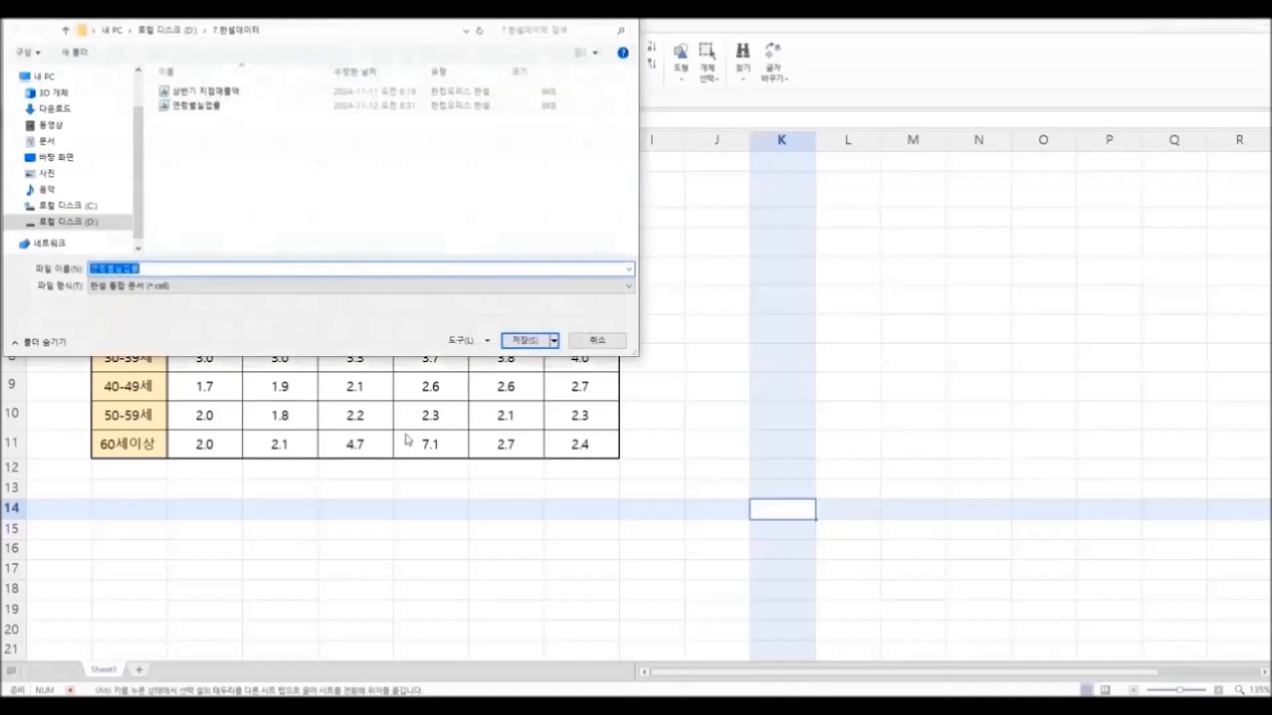
click(157, 267)
text(ㅇ)
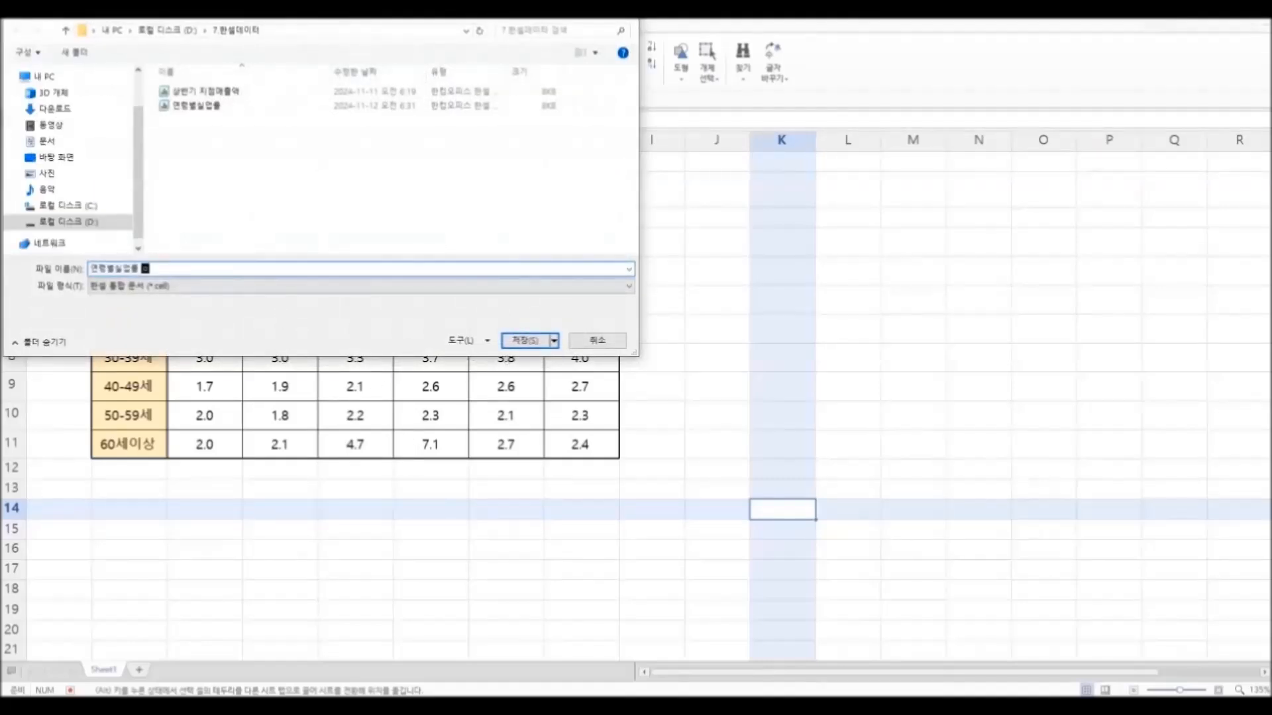
text(완성본)
click(529, 340)
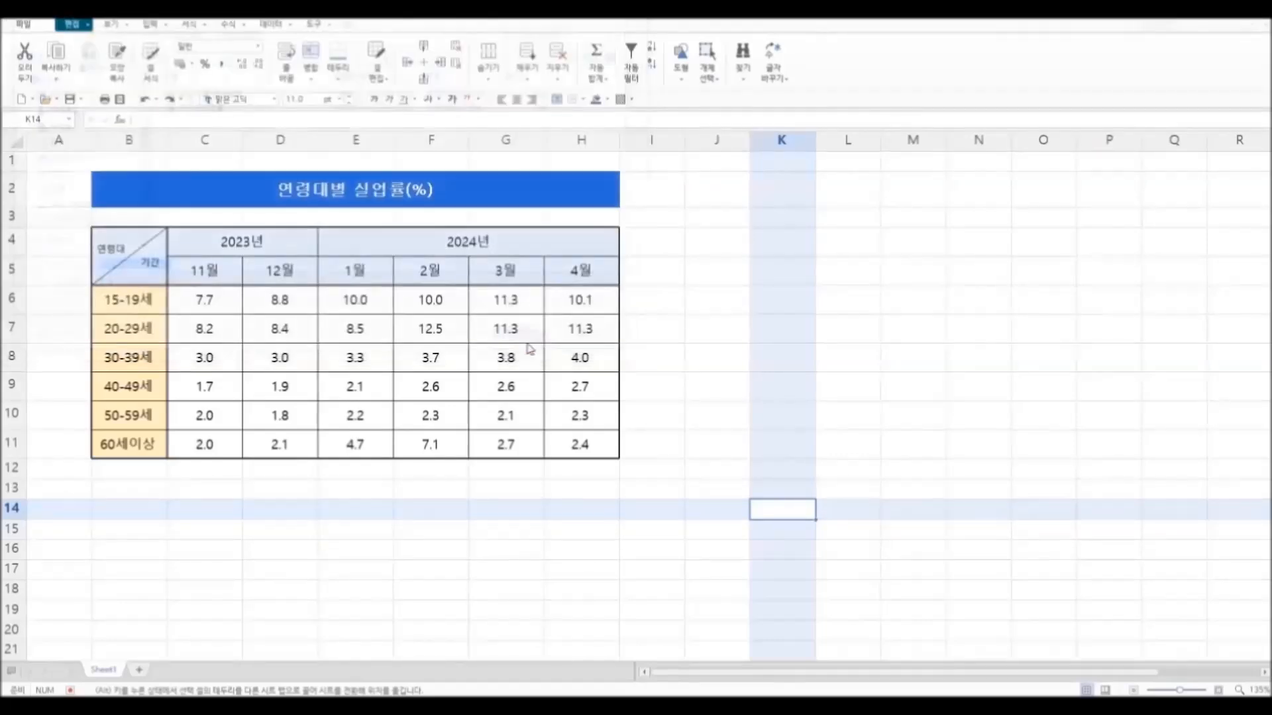
click(485, 541)
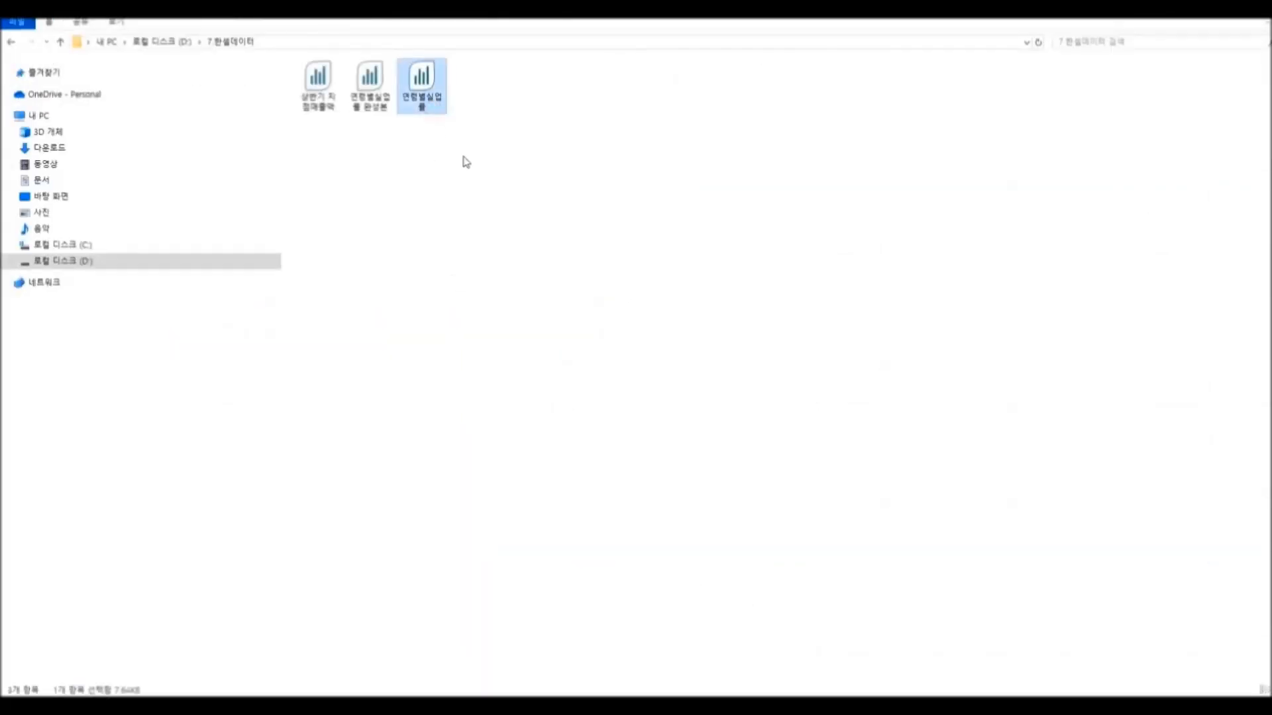
Step: Open the original 연령별실업률 file and the 연령별실업률 완성본 file from File Explorer to compare the two tables
double_click(429, 109)
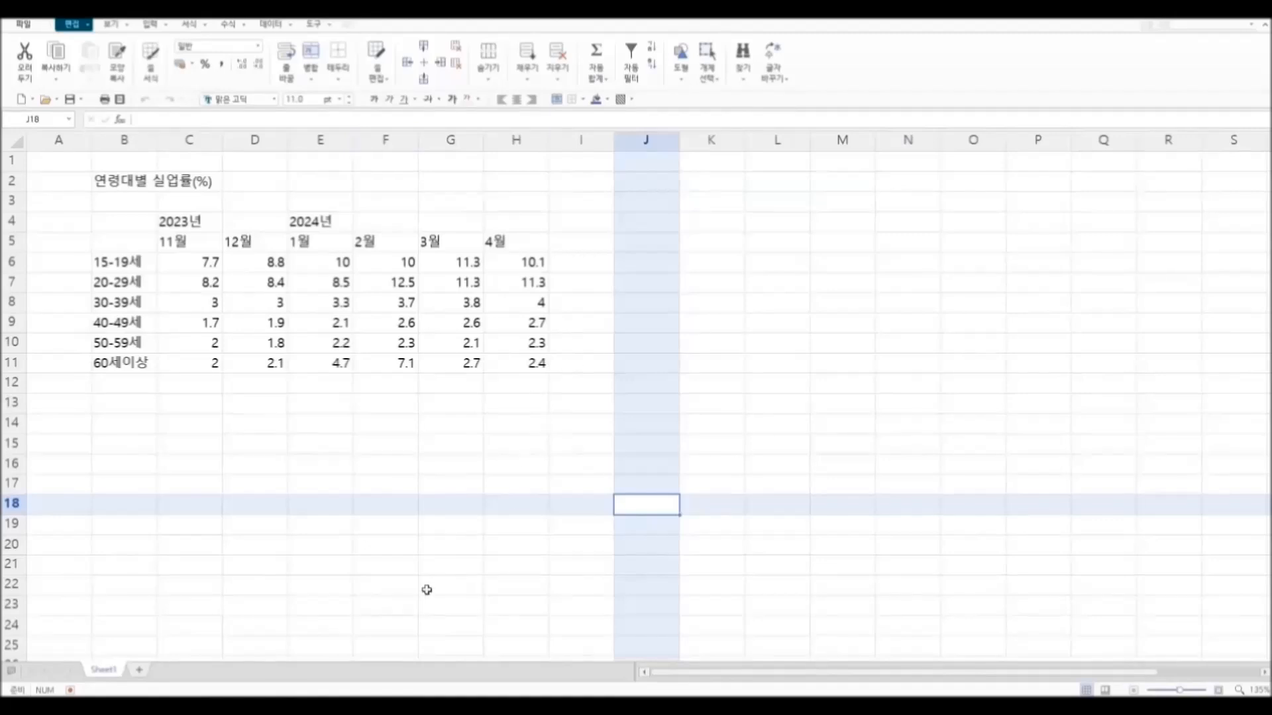
key(alt+Tab)
double_click(375, 100)
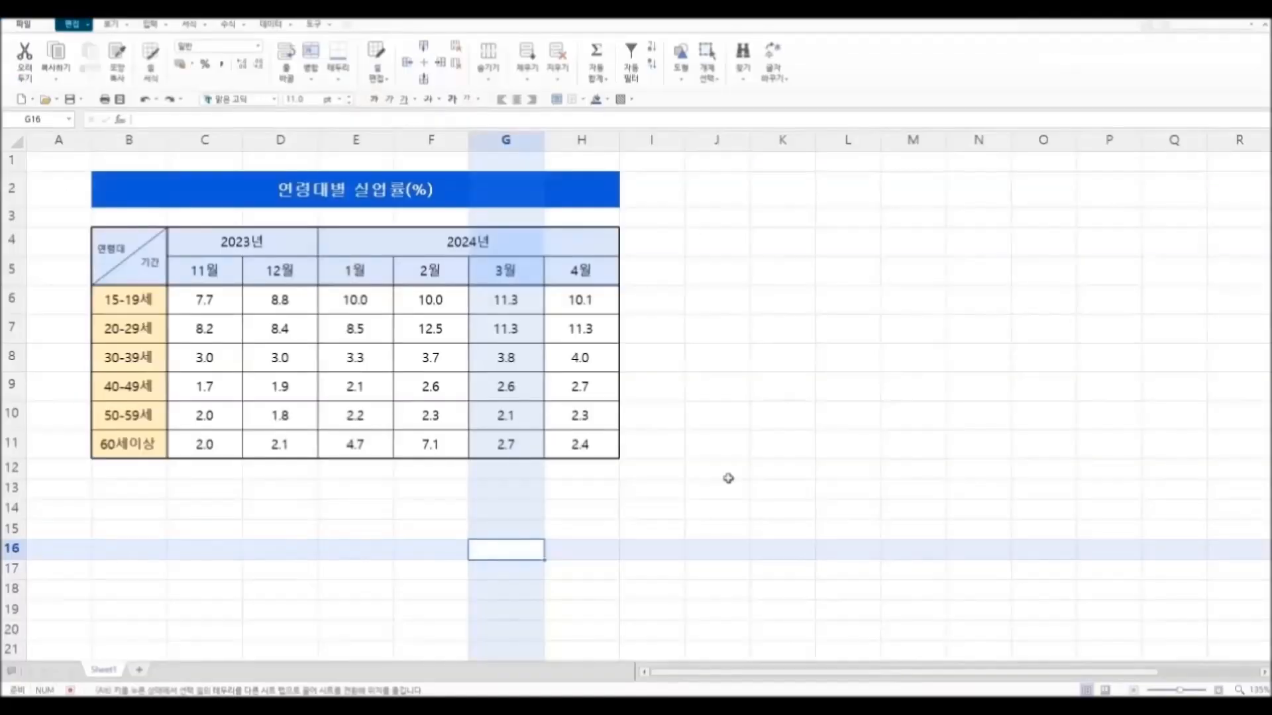
click(729, 475)
click(740, 529)
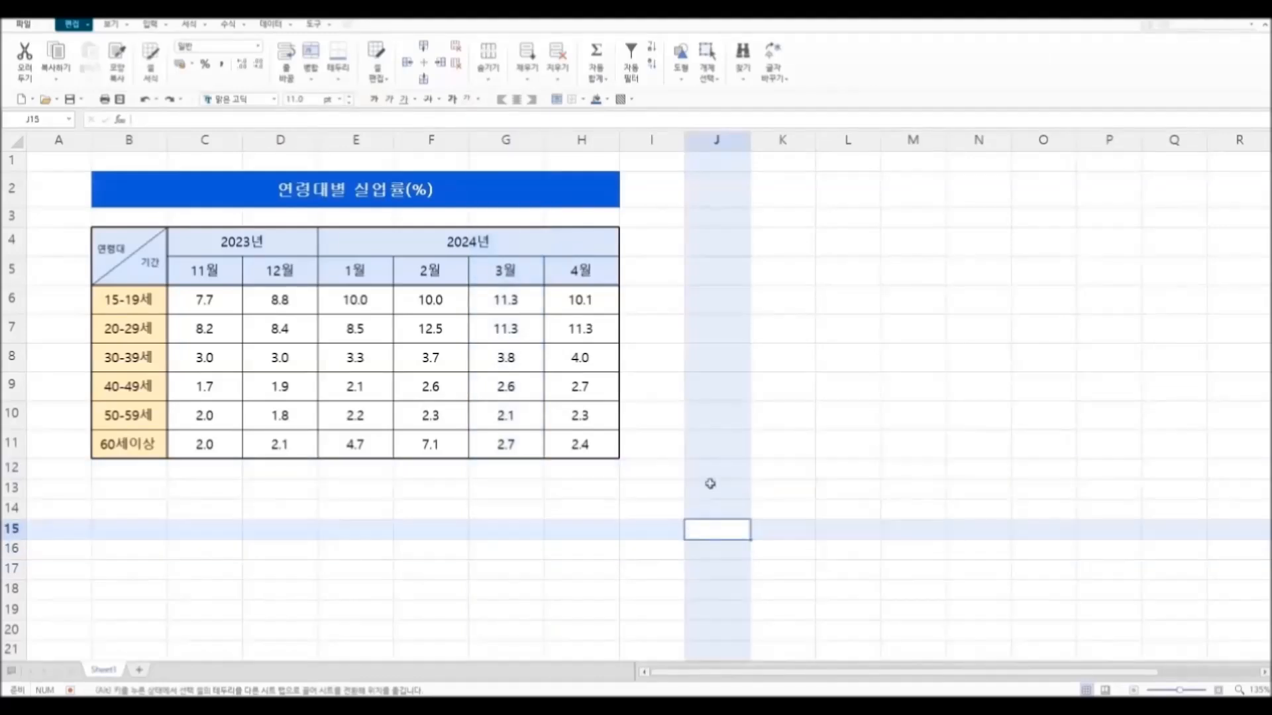